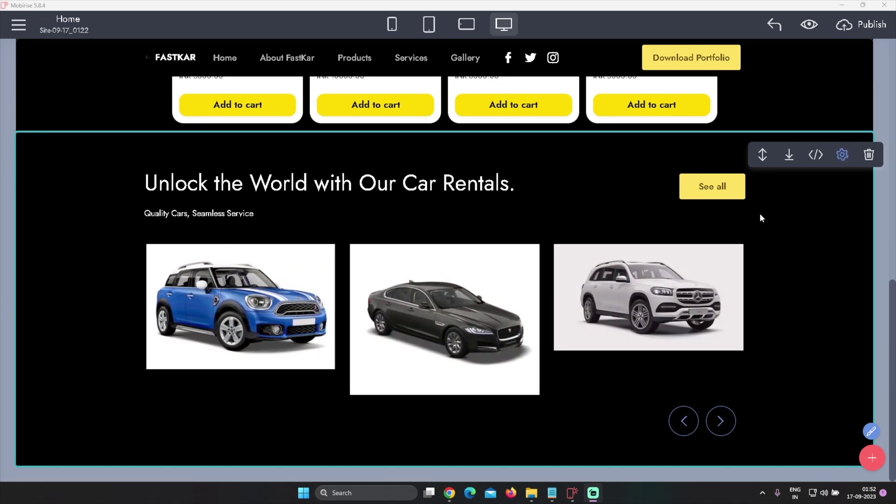
Select the See all button, then bring up the block library on the Gallery & Slider category
{"action": "left_click", "coordinate": [712, 186]}
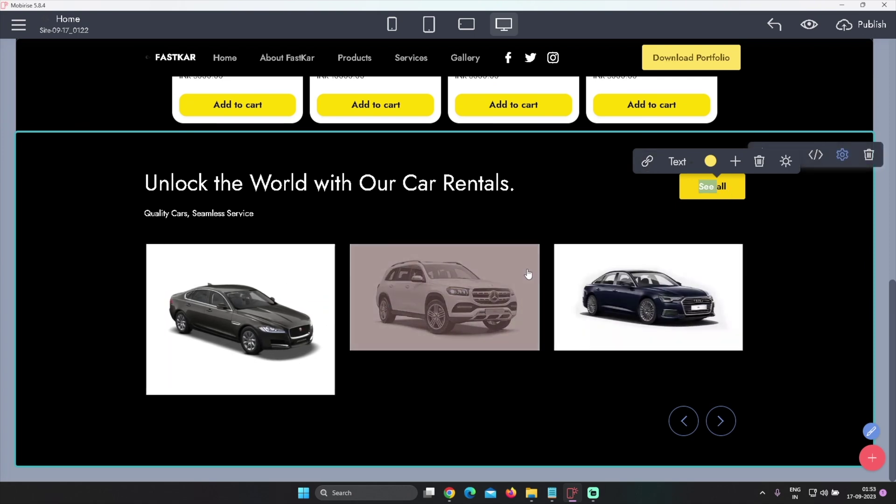
{"action": "scroll", "coordinate": [525, 299], "scroll_direction": "up", "scroll_amount": 10}
{"action": "scroll", "coordinate": [528, 308], "scroll_direction": "down", "scroll_amount": 10}
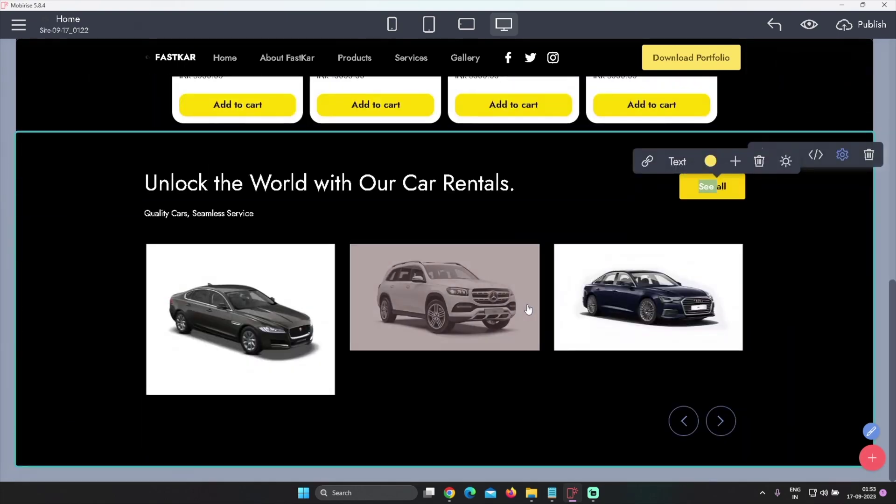
{"action": "scroll", "coordinate": [538, 313], "scroll_direction": "up", "scroll_amount": 10}
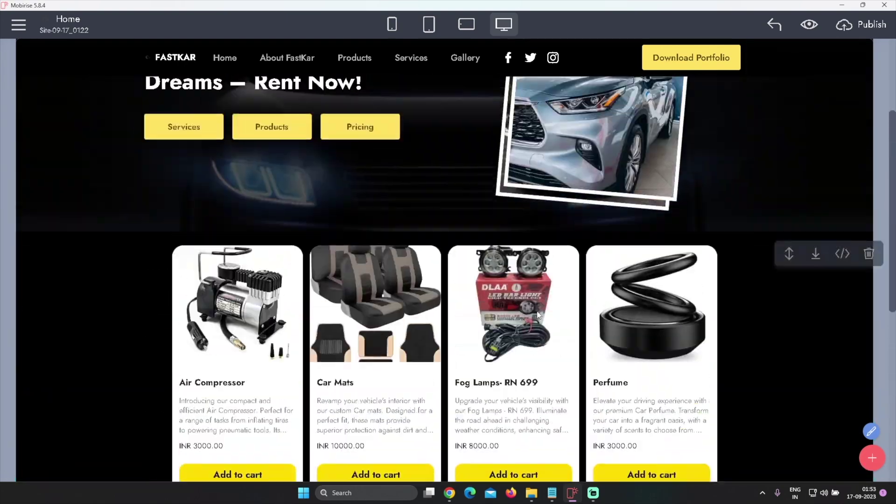
{"action": "scroll", "coordinate": [742, 305], "scroll_direction": "down", "scroll_amount": 10}
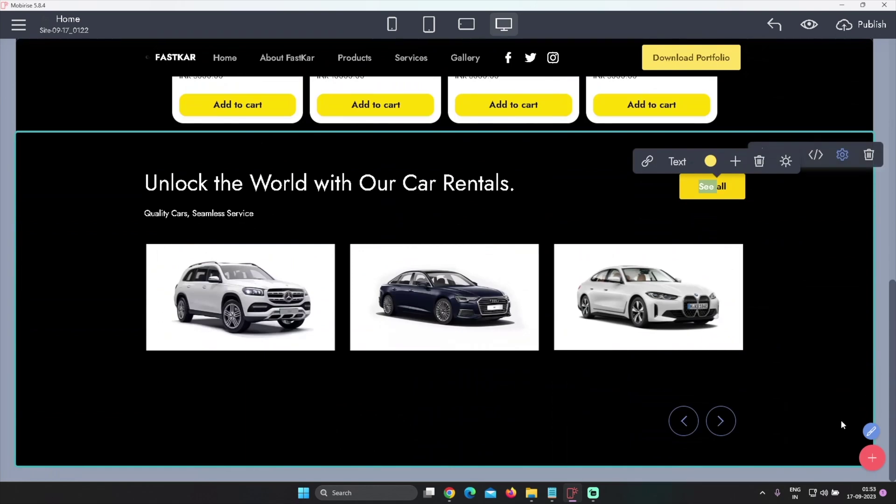
{"action": "left_click", "coordinate": [872, 458]}
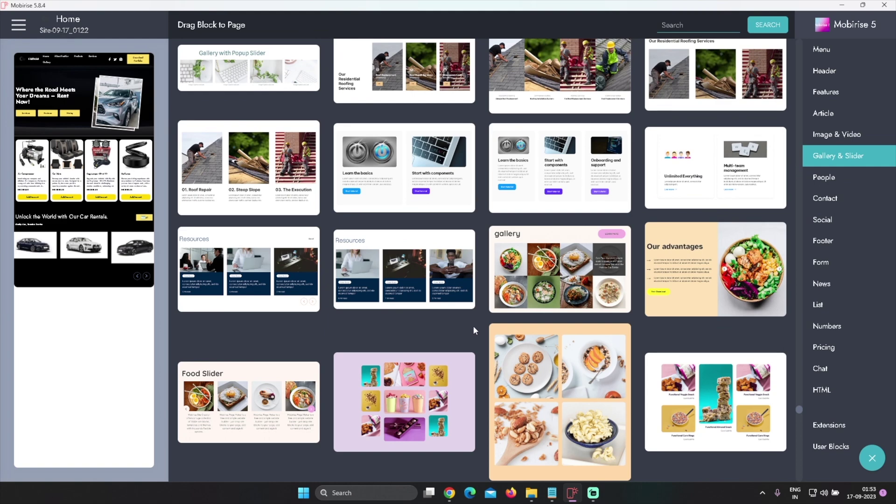
Turn on Cards Text in the car rental carousel's parameters and page through the cars
{"action": "left_click", "coordinate": [872, 458]}
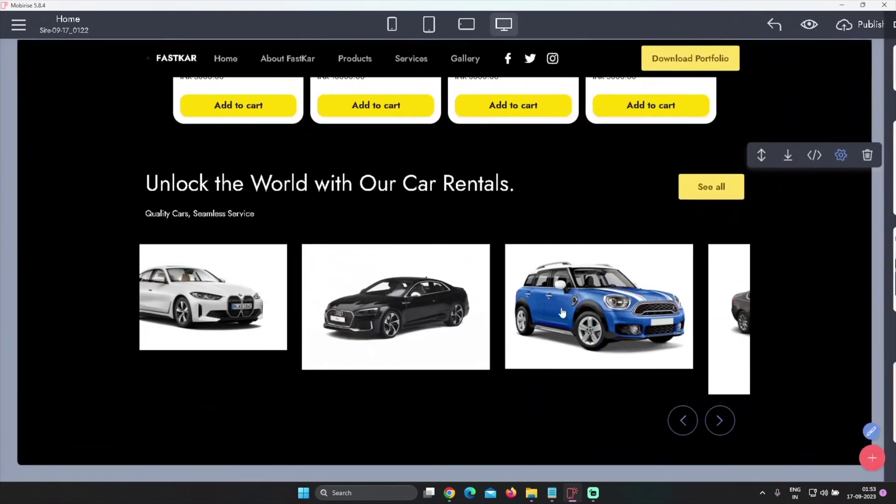
{"action": "left_click", "coordinate": [842, 155]}
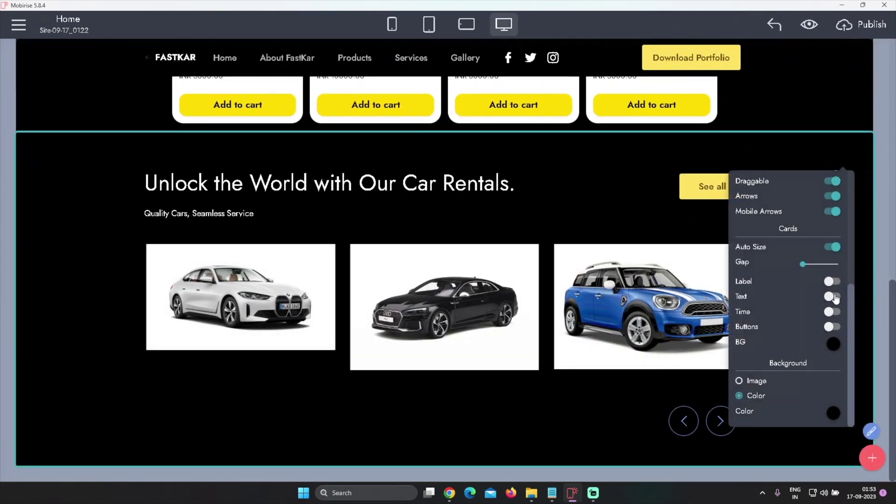
{"action": "left_click", "coordinate": [833, 297]}
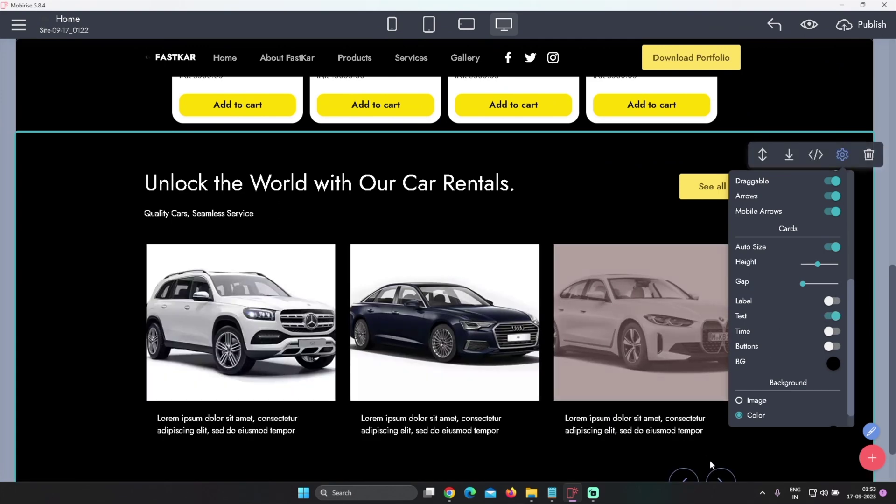
{"action": "left_click", "coordinate": [721, 475]}
{"action": "left_click", "coordinate": [720, 475]}
{"action": "left_click", "coordinate": [721, 475]}
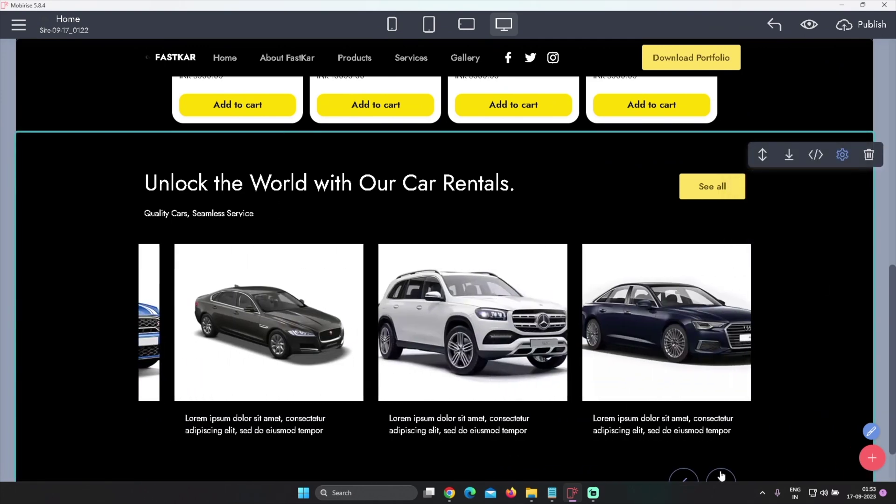
{"action": "scroll", "coordinate": [618, 423], "scroll_direction": "down", "scroll_amount": 1}
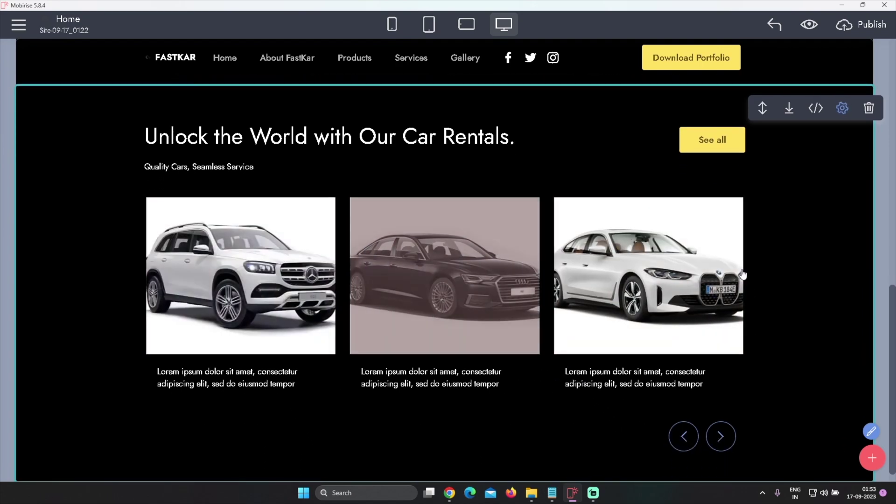
Place the AutoM5 CAR PARK gallery block, with three Mercedes-amg cards, below the carousel
{"action": "left_click", "coordinate": [872, 457]}
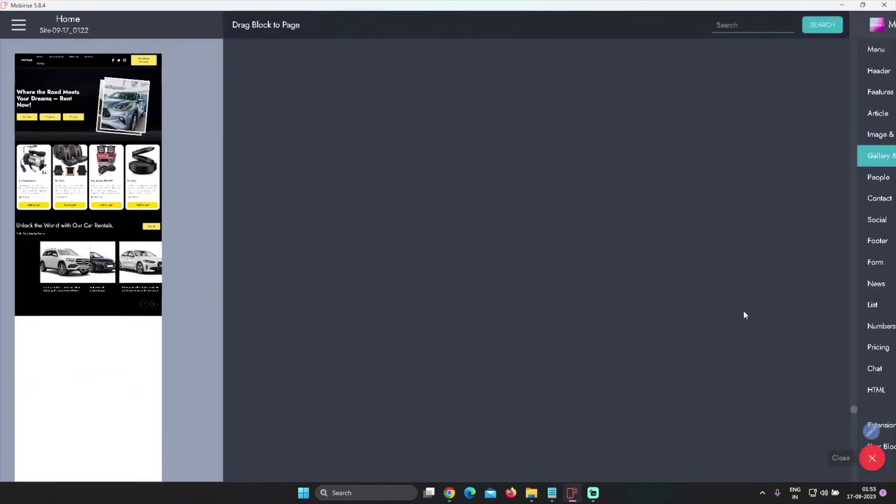
{"action": "scroll", "coordinate": [664, 344], "scroll_direction": "down", "scroll_amount": 10}
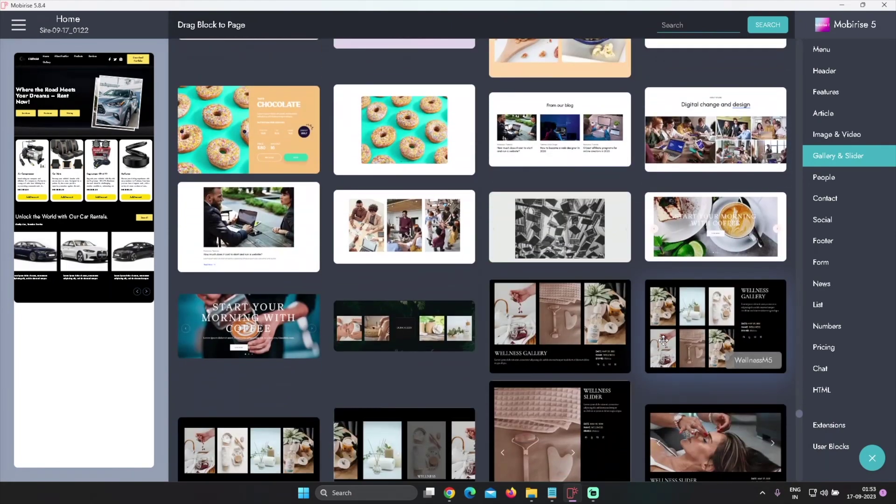
{"action": "scroll", "coordinate": [663, 340], "scroll_direction": "down", "scroll_amount": 15}
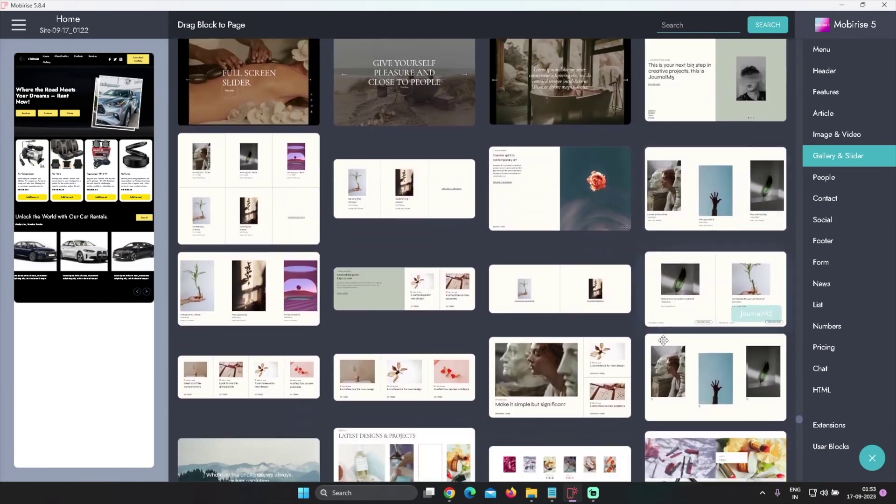
{"action": "scroll", "coordinate": [663, 341], "scroll_direction": "down", "scroll_amount": 15}
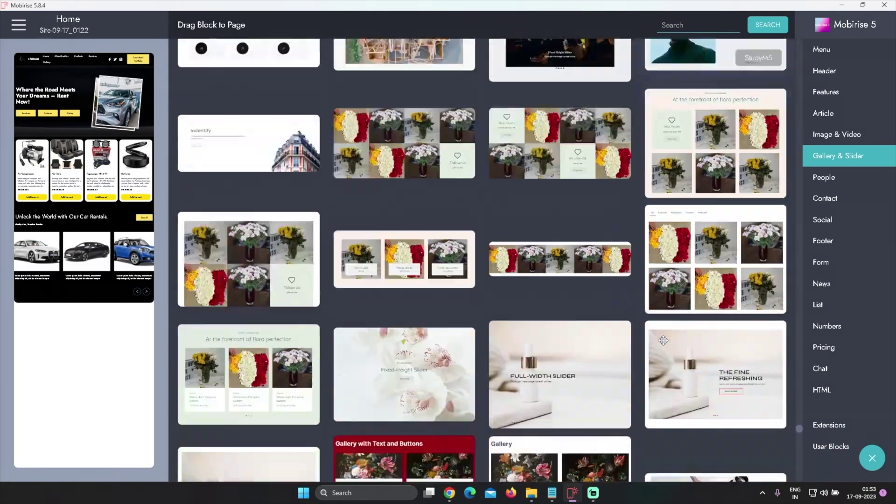
{"action": "scroll", "coordinate": [653, 294], "scroll_direction": "down", "scroll_amount": 7}
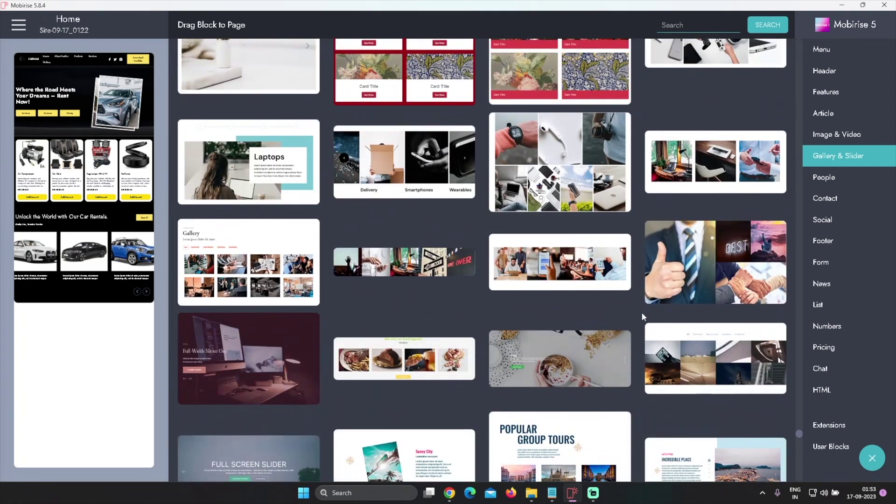
{"action": "scroll", "coordinate": [642, 317], "scroll_direction": "down", "scroll_amount": 5}
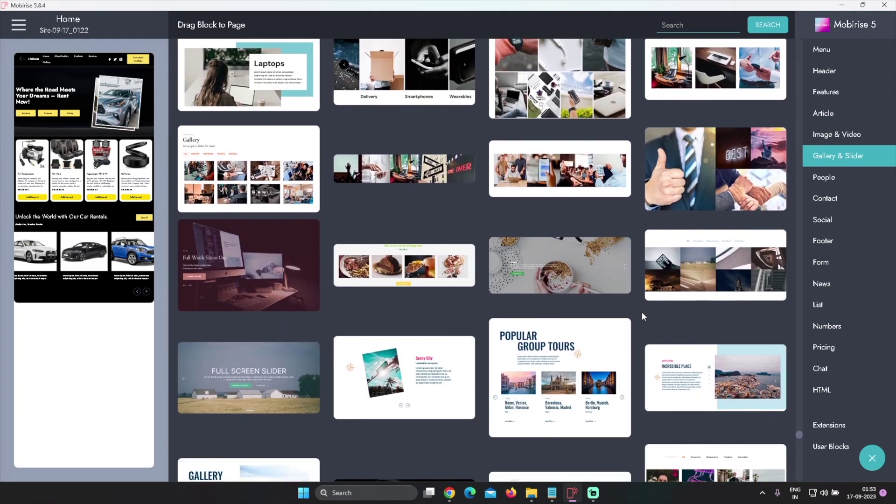
{"action": "scroll", "coordinate": [642, 317], "scroll_direction": "down", "scroll_amount": 11}
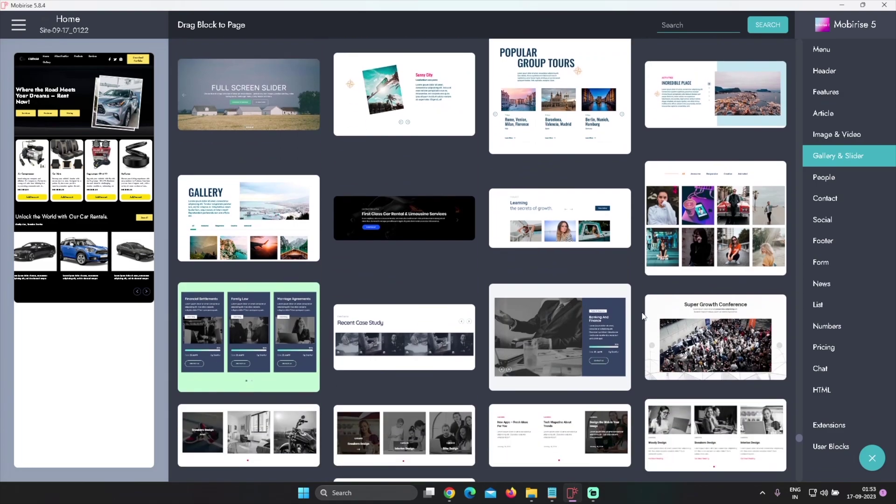
{"action": "scroll", "coordinate": [641, 312], "scroll_direction": "down", "scroll_amount": 11}
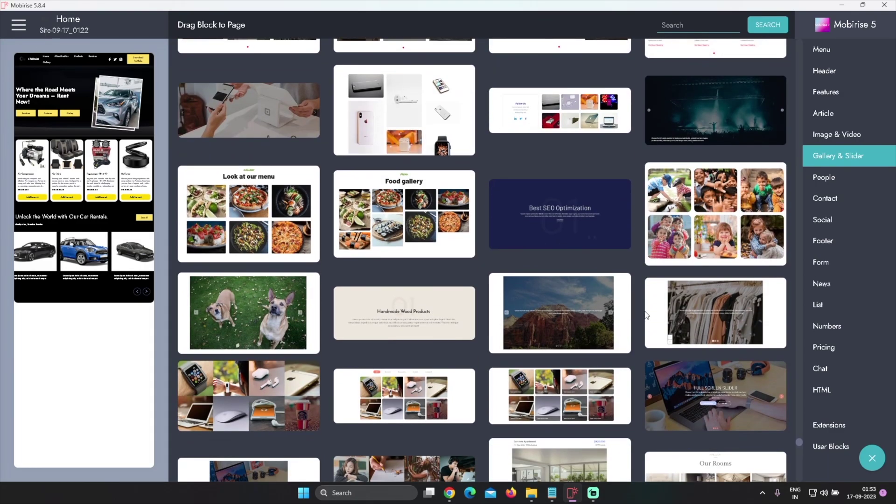
{"action": "scroll", "coordinate": [645, 310], "scroll_direction": "down", "scroll_amount": 18}
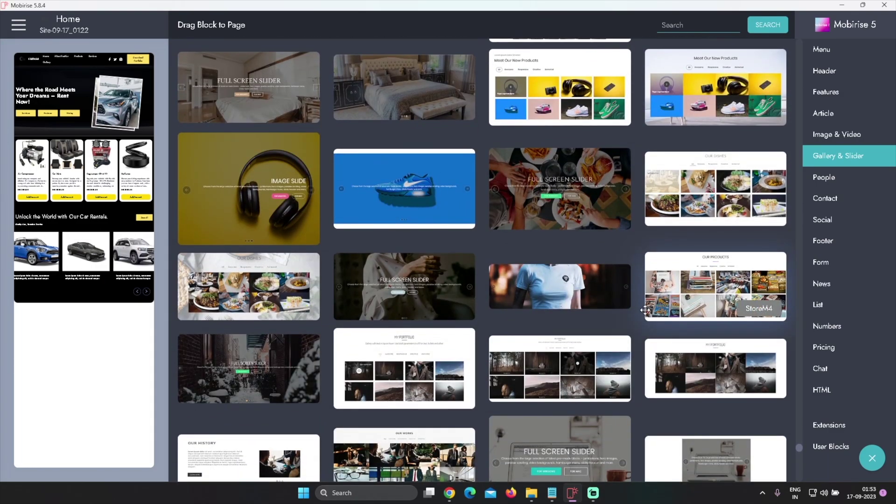
{"action": "scroll", "coordinate": [645, 309], "scroll_direction": "down", "scroll_amount": 8}
{"action": "scroll", "coordinate": [645, 310], "scroll_direction": "up", "scroll_amount": 20}
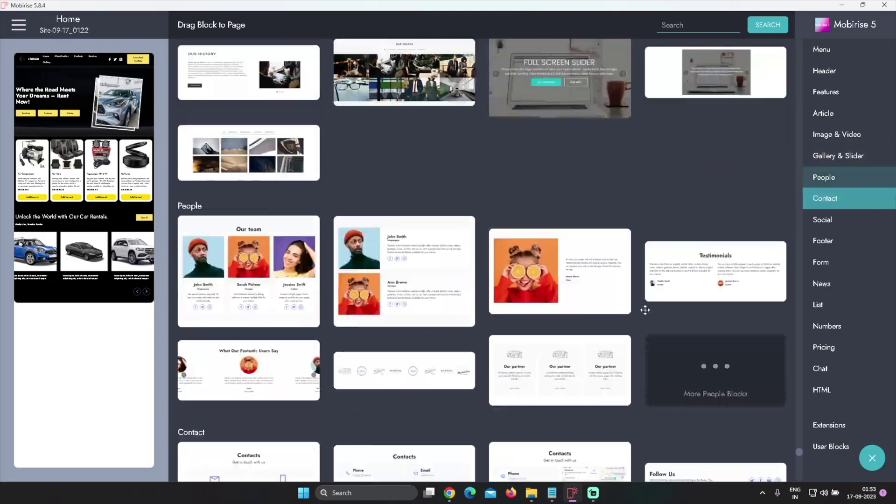
{"action": "scroll", "coordinate": [644, 310], "scroll_direction": "up", "scroll_amount": 20}
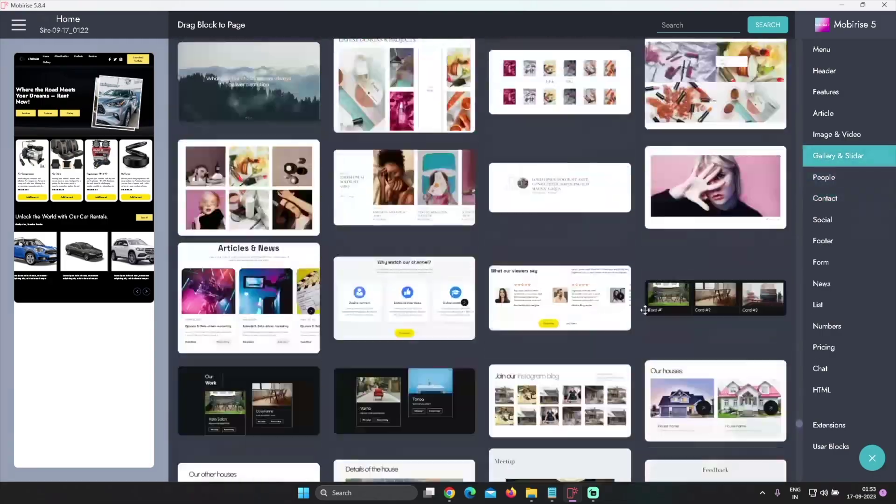
{"action": "scroll", "coordinate": [645, 309], "scroll_direction": "up", "scroll_amount": 20}
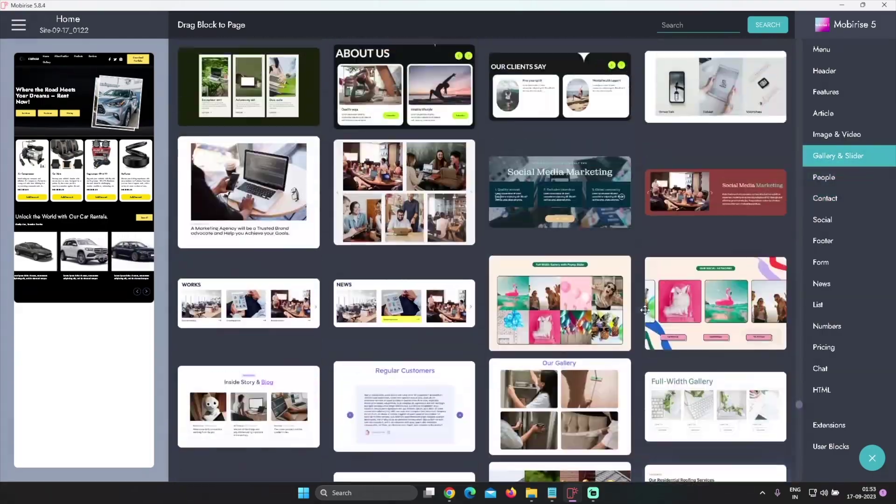
{"action": "scroll", "coordinate": [645, 309], "scroll_direction": "up", "scroll_amount": 6}
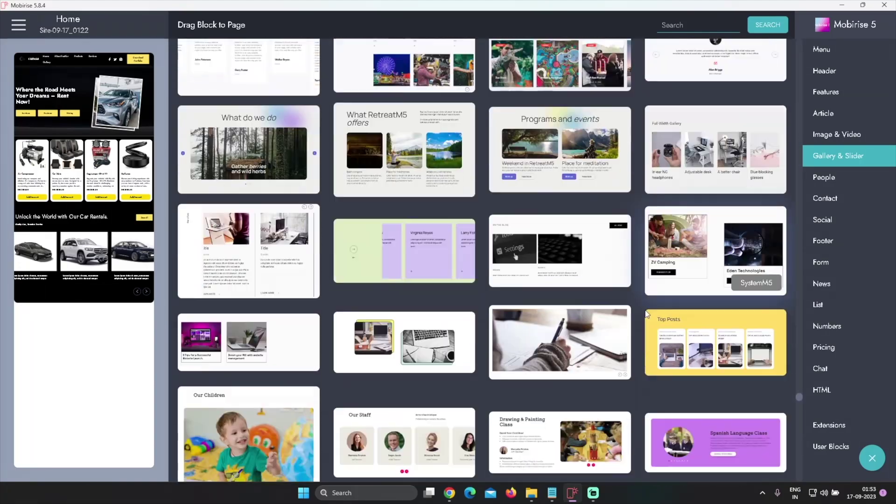
{"action": "scroll", "coordinate": [645, 309], "scroll_direction": "down", "scroll_amount": 7}
{"action": "left_click", "coordinate": [424, 233]}
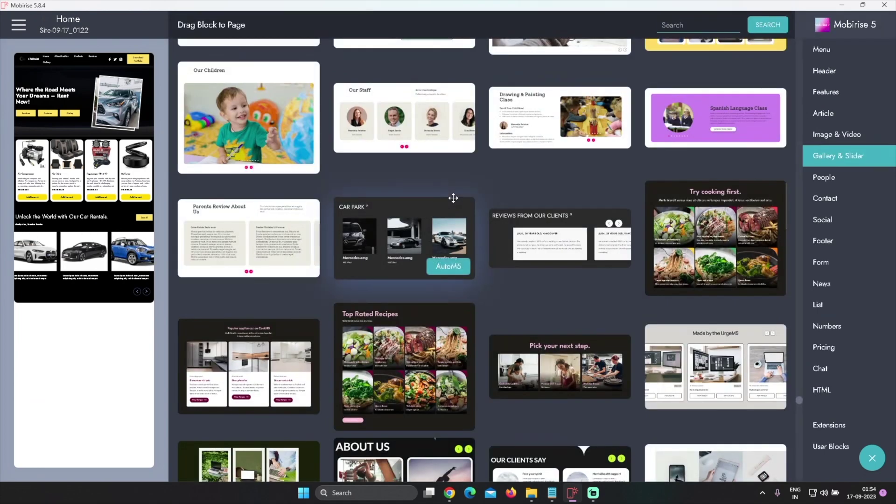
{"action": "left_click", "coordinate": [441, 208]}
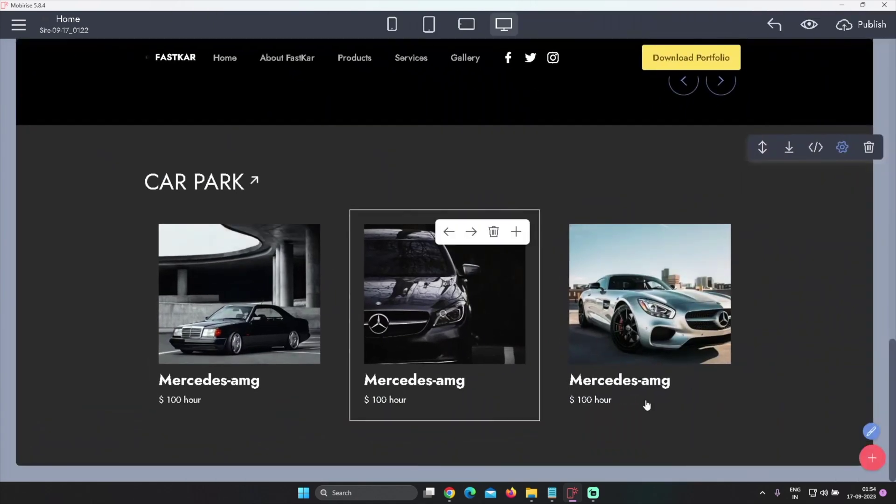
Keep the Car Park cards in three columns and set the section background to black
{"action": "scroll", "coordinate": [796, 356], "scroll_direction": "up", "scroll_amount": 2}
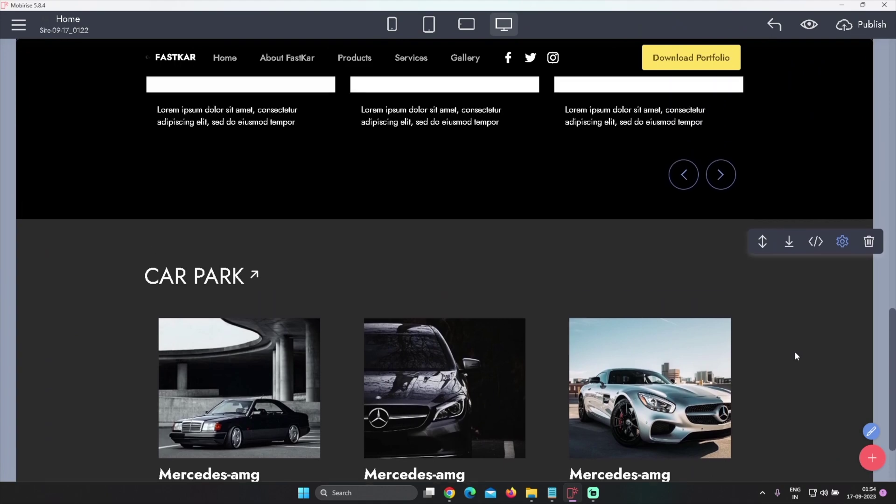
{"action": "scroll", "coordinate": [794, 356], "scroll_direction": "down", "scroll_amount": 2}
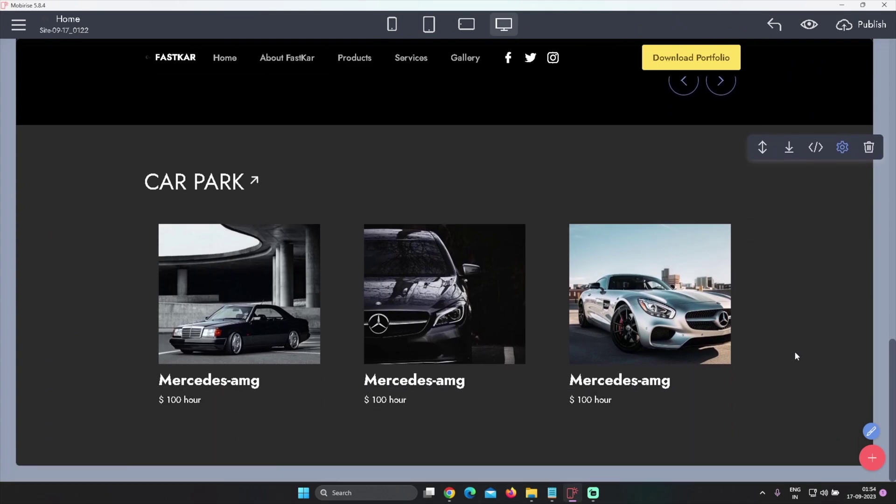
{"action": "scroll", "coordinate": [794, 356], "scroll_direction": "up", "scroll_amount": 5}
{"action": "scroll", "coordinate": [783, 343], "scroll_direction": "up", "scroll_amount": 5}
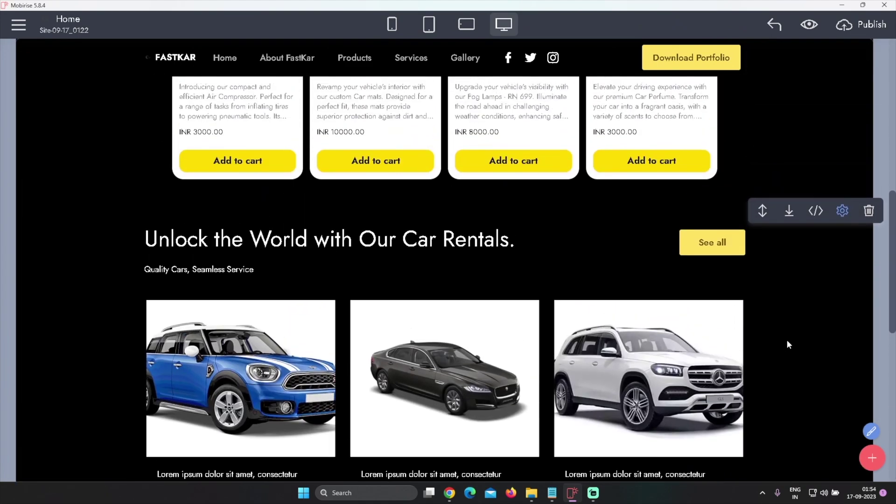
{"action": "scroll", "coordinate": [787, 344], "scroll_direction": "down", "scroll_amount": 7}
{"action": "left_click", "coordinate": [843, 278]}
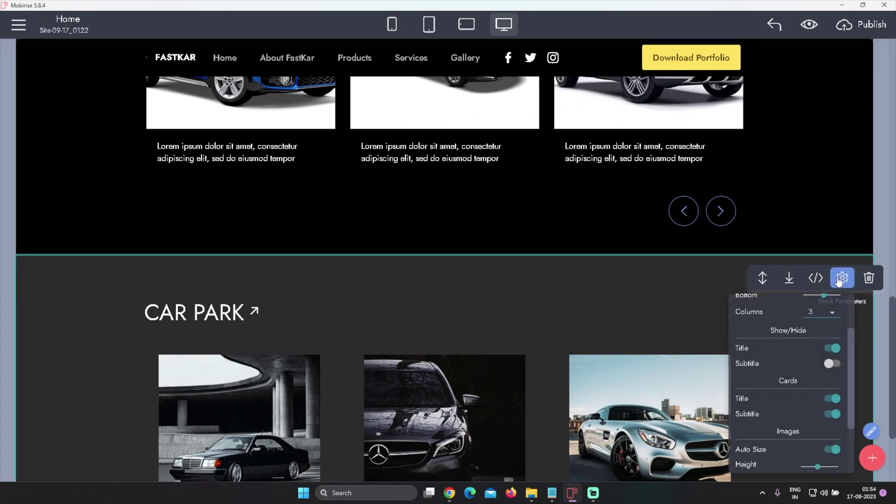
{"action": "left_click", "coordinate": [822, 313]}
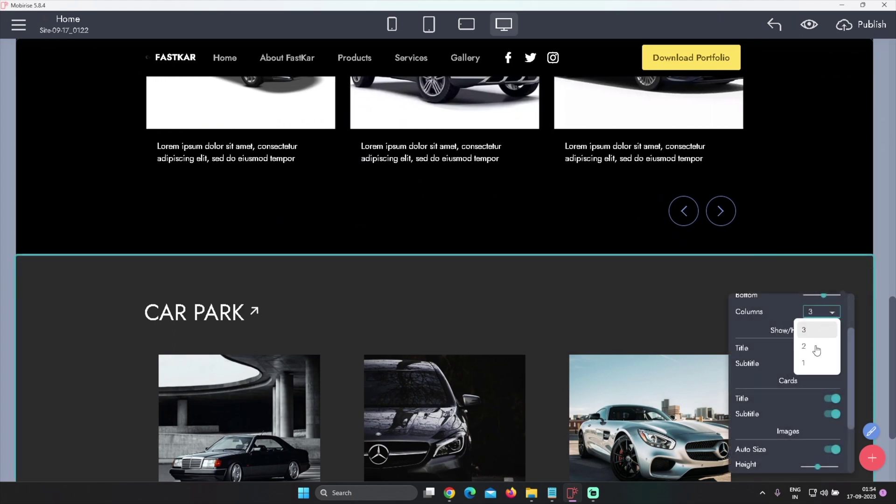
{"action": "left_click", "coordinate": [817, 330]}
{"action": "scroll", "coordinate": [807, 378], "scroll_direction": "down", "scroll_amount": 2}
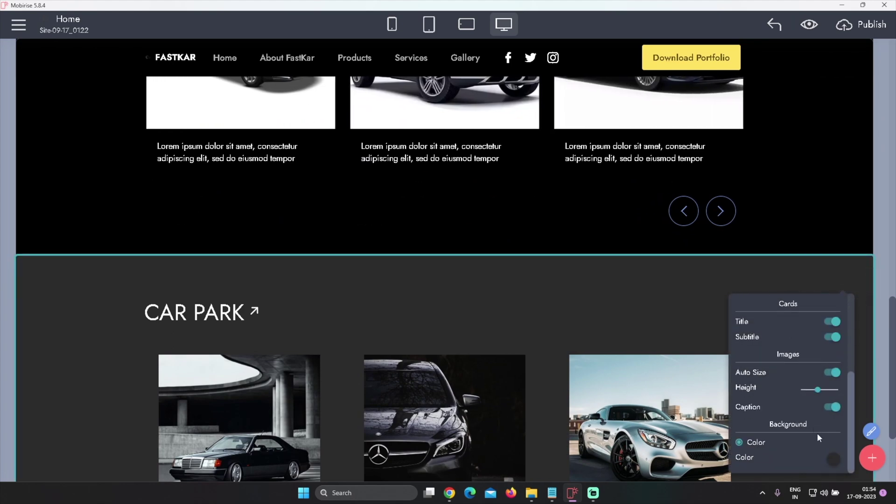
{"action": "left_click", "coordinate": [833, 459]}
{"action": "left_click", "coordinate": [862, 416]}
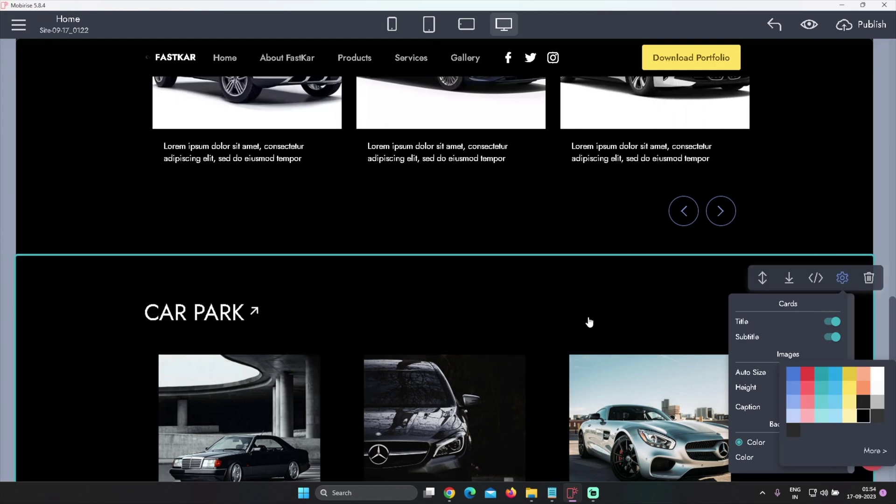
{"action": "left_click", "coordinate": [589, 322]}
Reduce the Car Park section's top padding with the Top slider
{"action": "scroll", "coordinate": [537, 322], "scroll_direction": "up", "scroll_amount": 5}
{"action": "scroll", "coordinate": [477, 320], "scroll_direction": "down", "scroll_amount": 4}
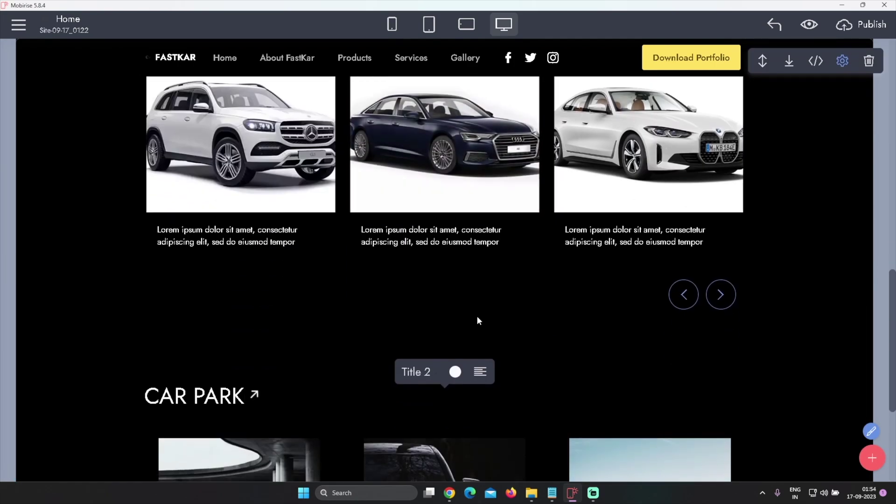
{"action": "left_click", "coordinate": [842, 360]}
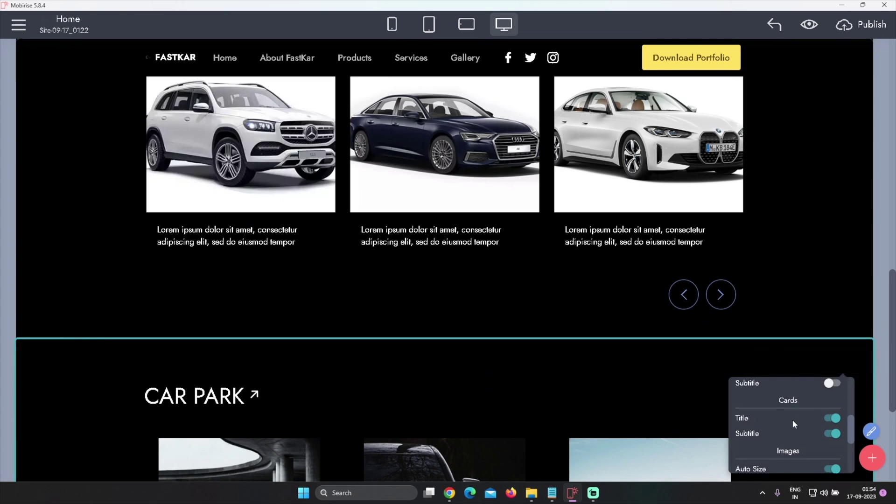
{"action": "scroll", "coordinate": [792, 419], "scroll_direction": "up", "scroll_amount": 5}
{"action": "left_click_drag", "start_coordinate": [823, 424], "coordinate": [792, 429]}
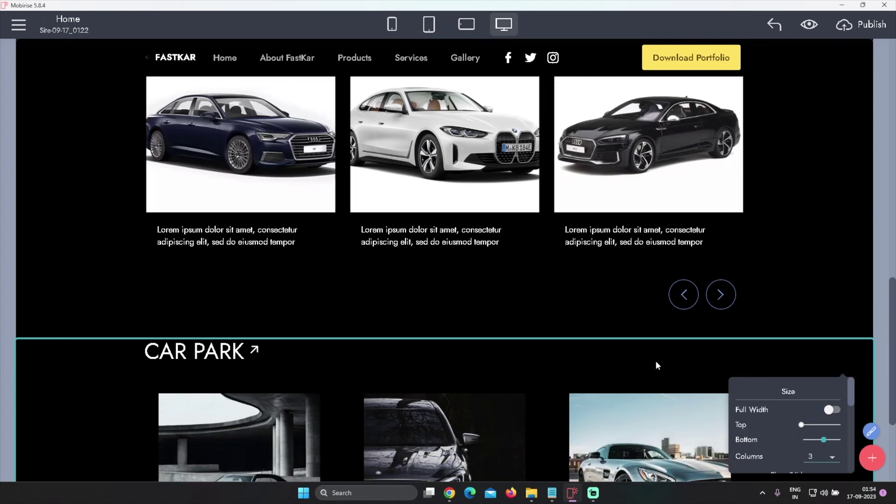
{"action": "scroll", "coordinate": [798, 296], "scroll_direction": "down", "scroll_amount": 2}
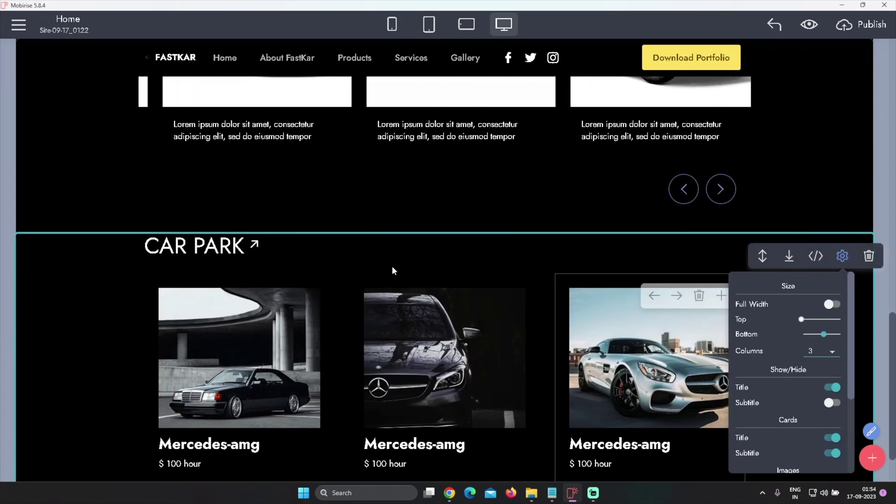
{"action": "scroll", "coordinate": [407, 271], "scroll_direction": "down", "scroll_amount": 1}
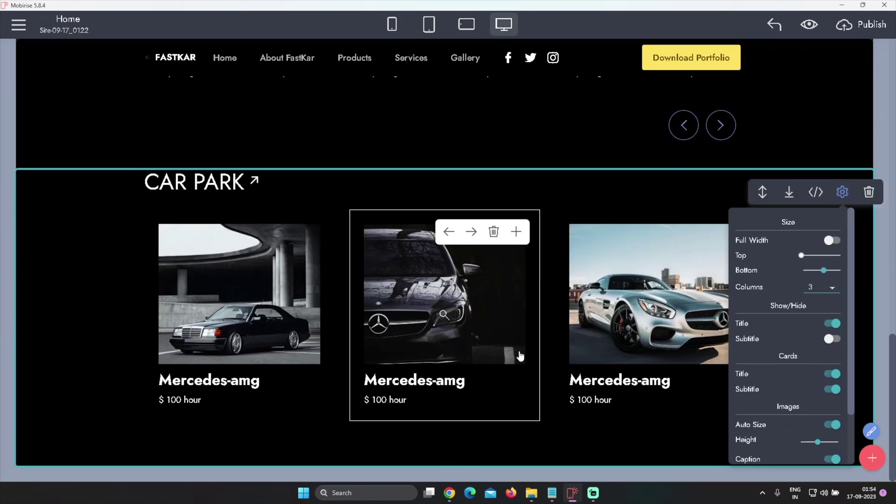
{"action": "left_click", "coordinate": [620, 380]}
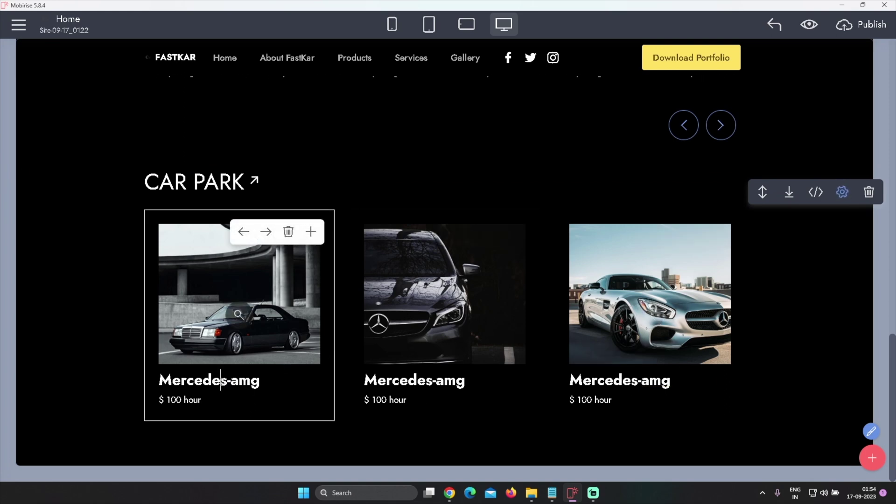
Select the first card's title and bring up the Notepad list of rental cars
{"action": "triple_click", "coordinate": [228, 382]}
{"action": "mouse_move", "coordinate": [552, 500]}
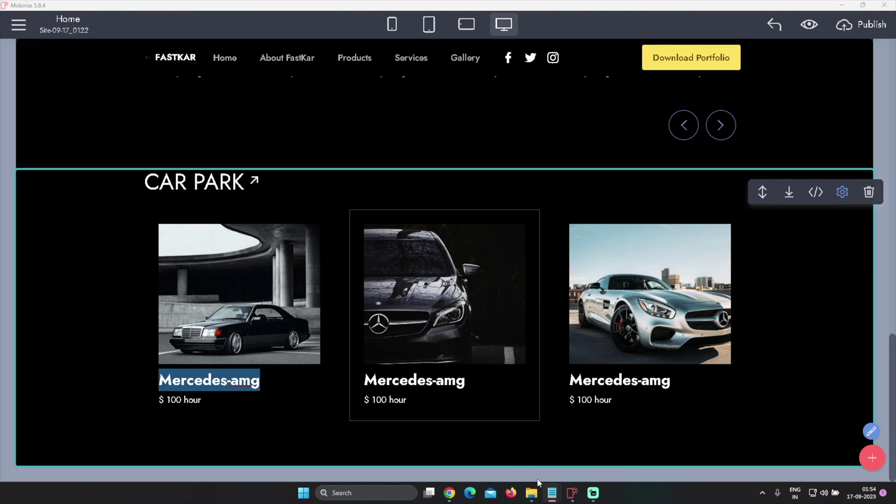
{"action": "left_click", "coordinate": [571, 464]}
{"action": "left_click", "coordinate": [303, 261]}
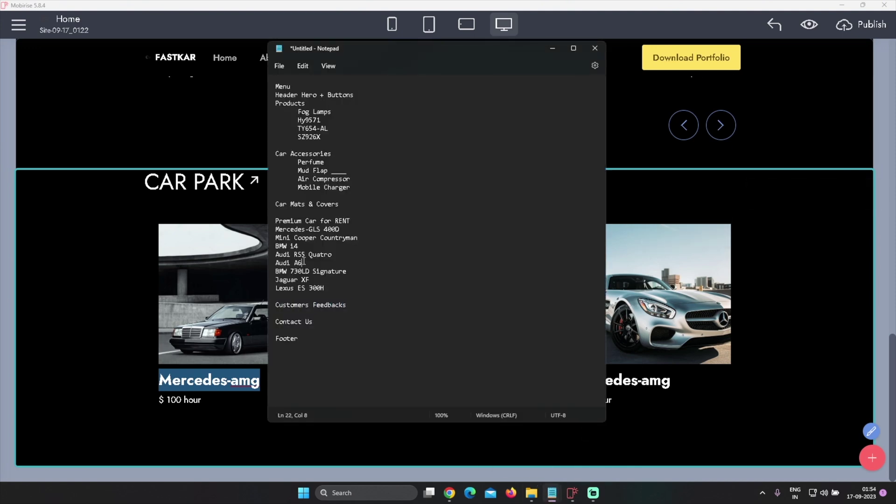
Paste 'Mercedes-GLS 400D' from the Notepad list as the first card's title
{"action": "left_click_drag", "start_coordinate": [277, 229], "coordinate": [333, 228]}
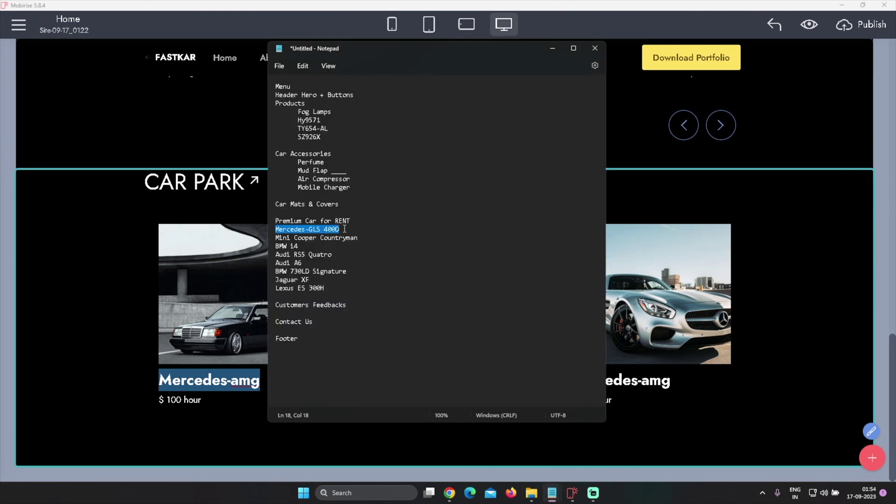
{"action": "key", "text": "alt+Tab"}
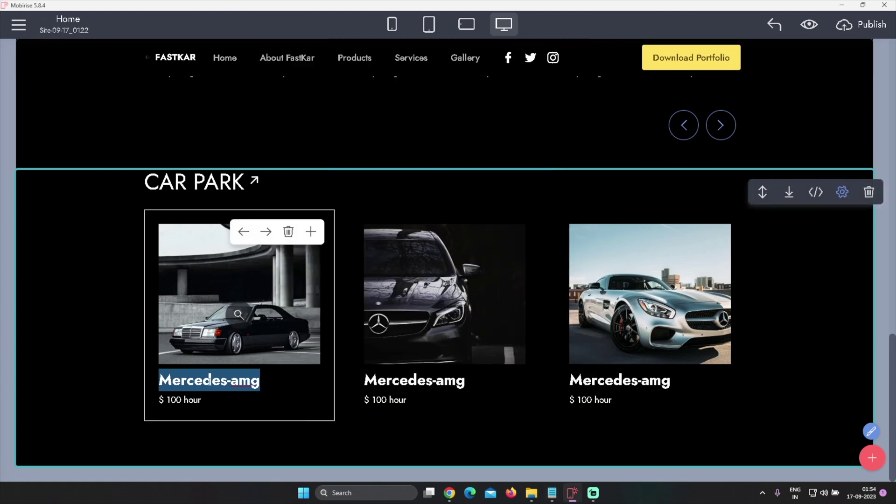
{"action": "type", "text": "Mercedes-GLS 400D"}
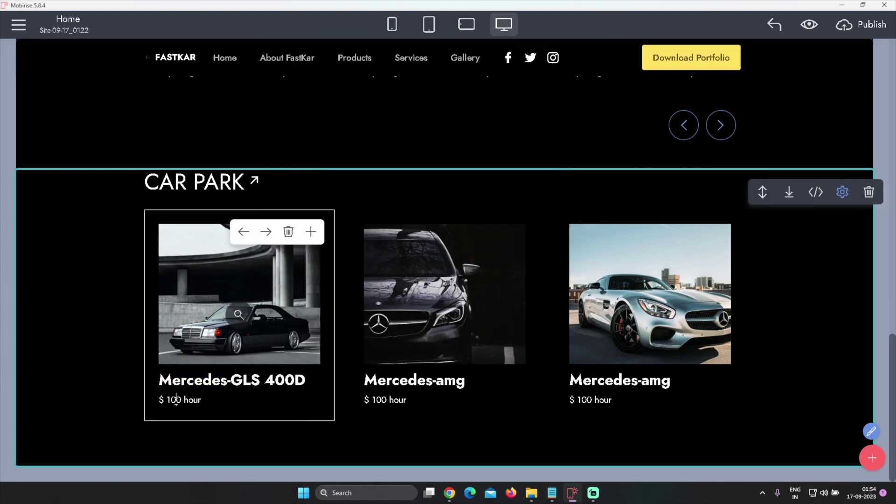
Change the first card's price to ₹ 50,000 - 24/hour
{"action": "triple_click", "coordinate": [168, 400]}
{"action": "left_click", "coordinate": [168, 401]}
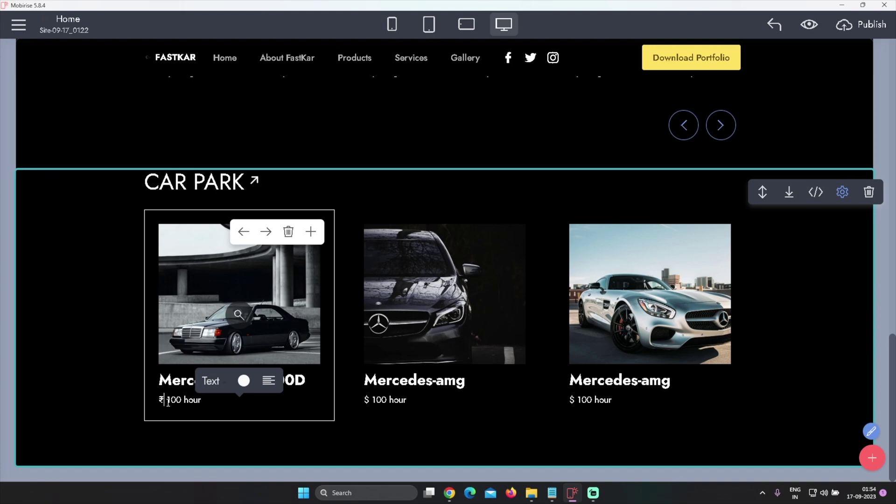
{"action": "double_click", "coordinate": [169, 400]}
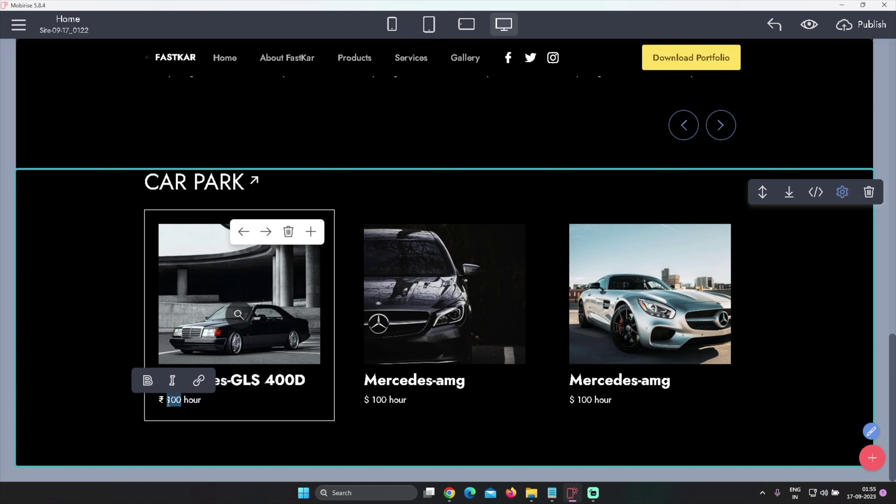
{"action": "type", "text": "50"}
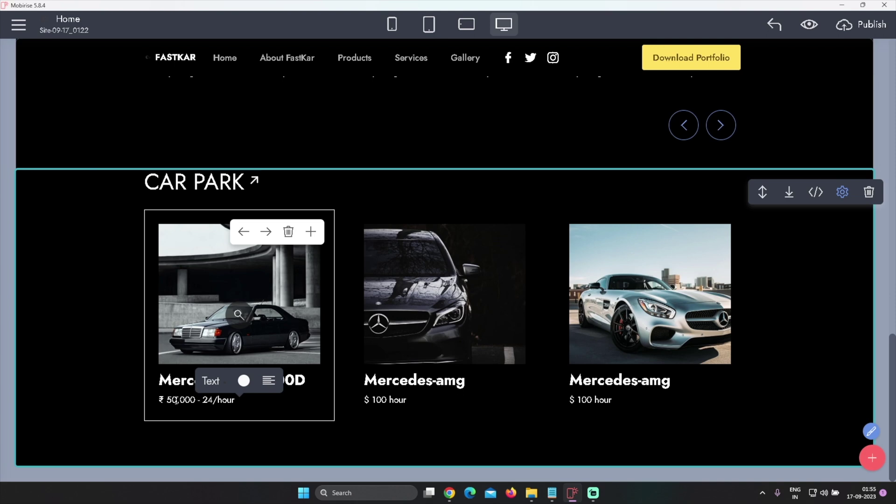
{"action": "left_click", "coordinate": [299, 417]}
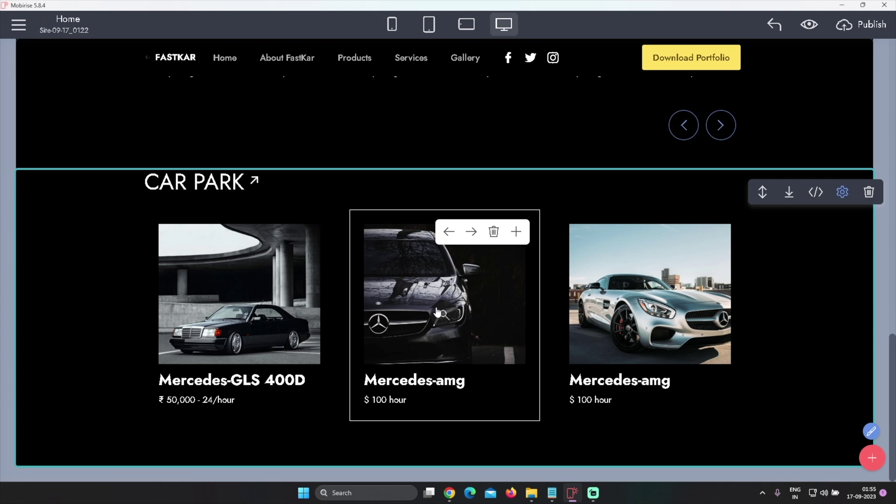
Replace the first card's photo with the white Mercedes-GLS from the Site Library
{"action": "left_click", "coordinate": [437, 313]}
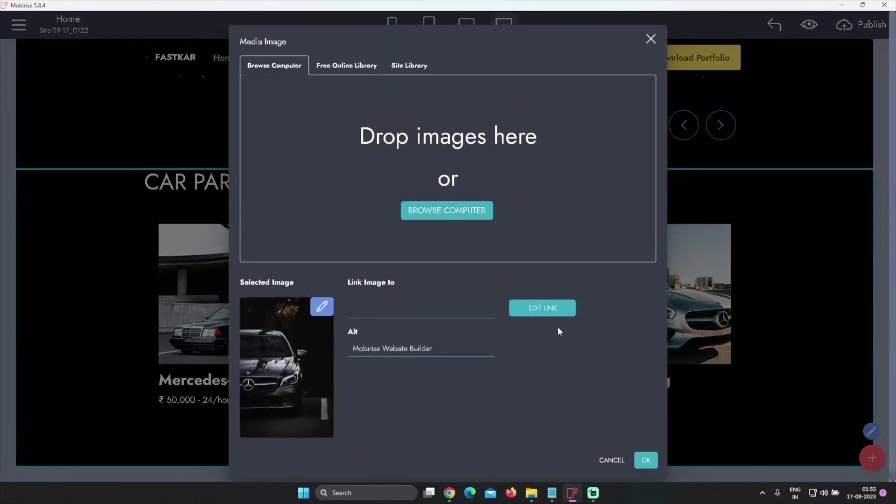
{"action": "left_click", "coordinate": [609, 467]}
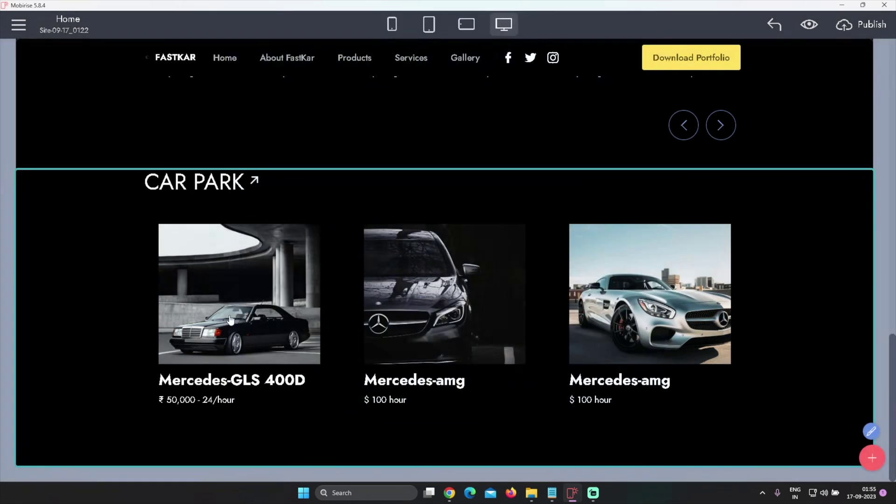
{"action": "left_click", "coordinate": [251, 287]}
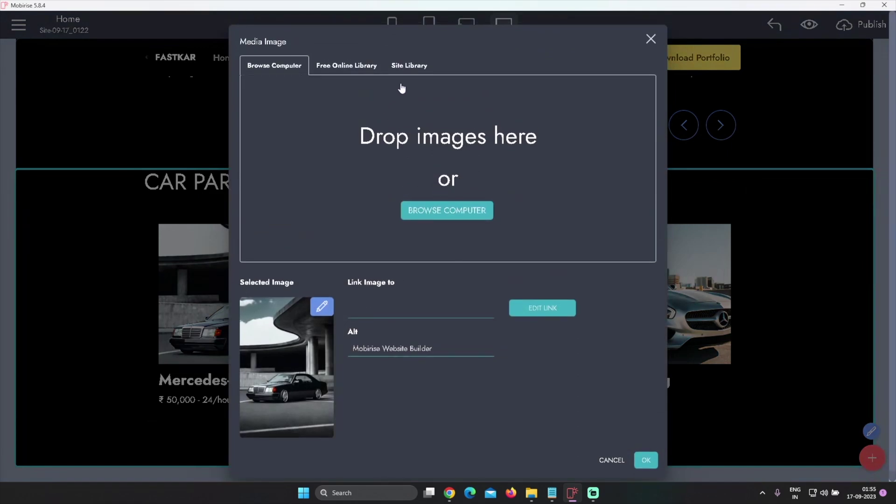
{"action": "left_click", "coordinate": [405, 70]}
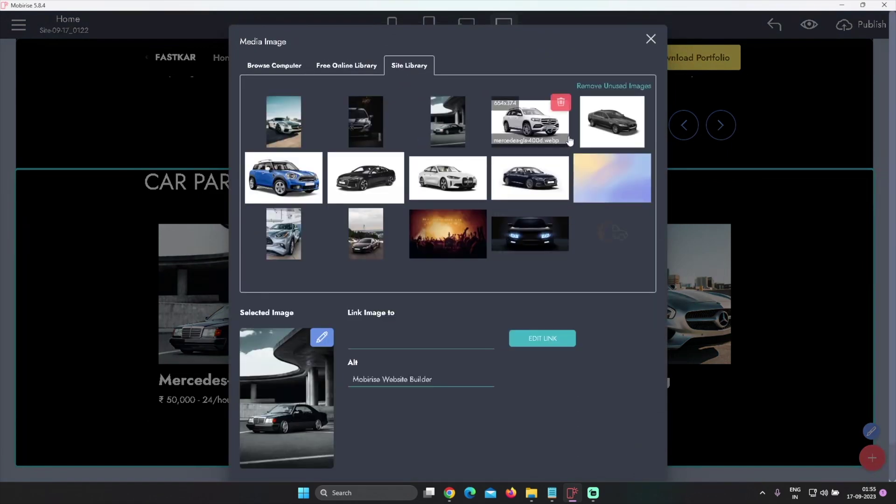
{"action": "left_click", "coordinate": [531, 123]}
{"action": "left_click", "coordinate": [645, 417]}
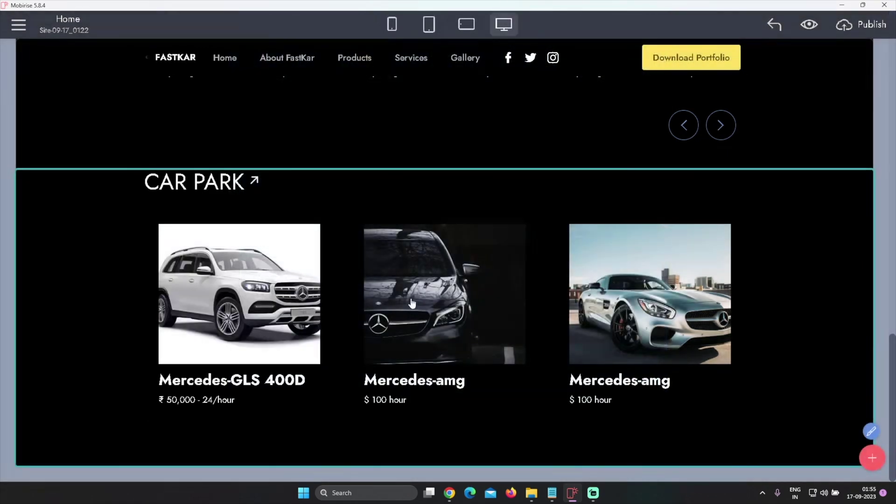
Give the middle card the black Audi photo and check the Notepad list
{"action": "left_click", "coordinate": [440, 299]}
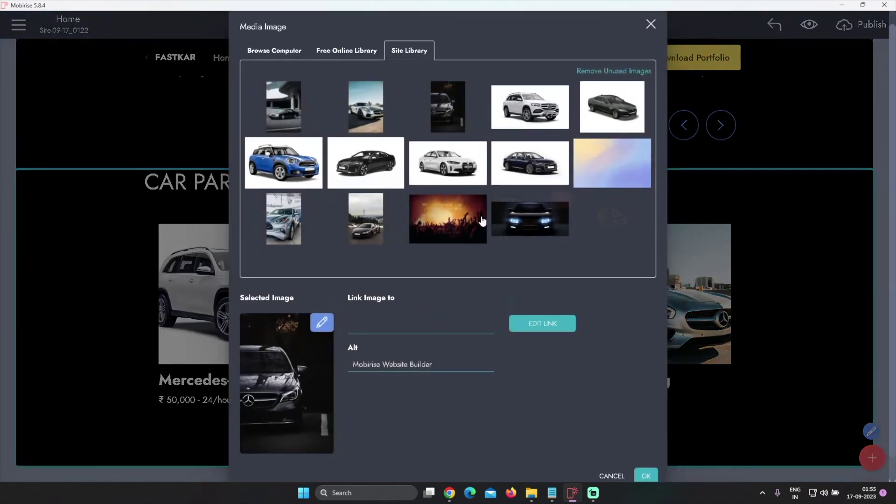
{"action": "left_click", "coordinate": [369, 164]}
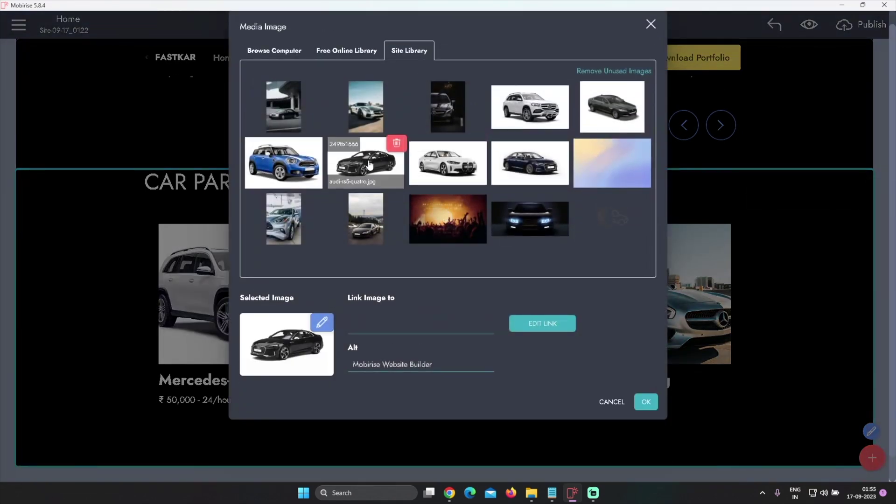
{"action": "left_click", "coordinate": [651, 406]}
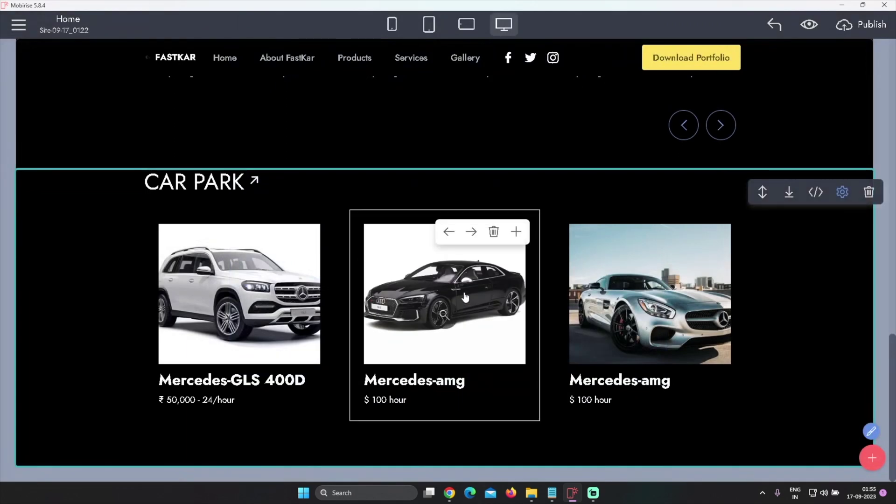
{"action": "mouse_move", "coordinate": [552, 492]}
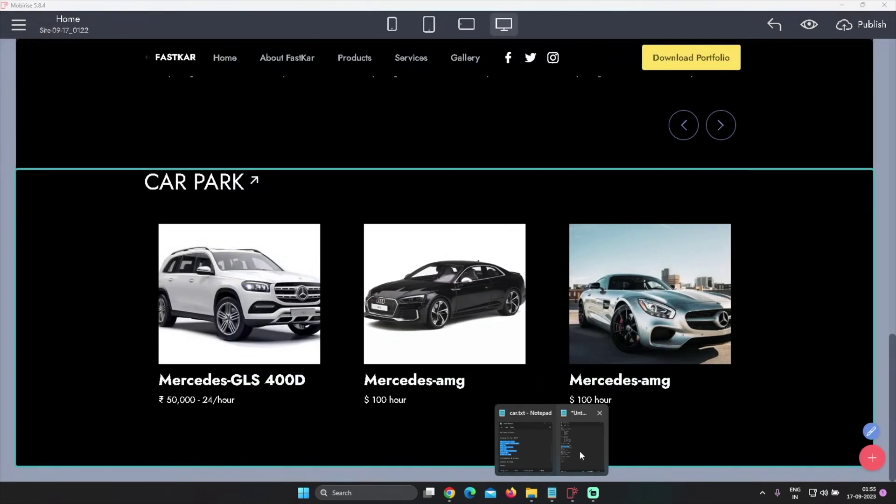
{"action": "left_click", "coordinate": [580, 456]}
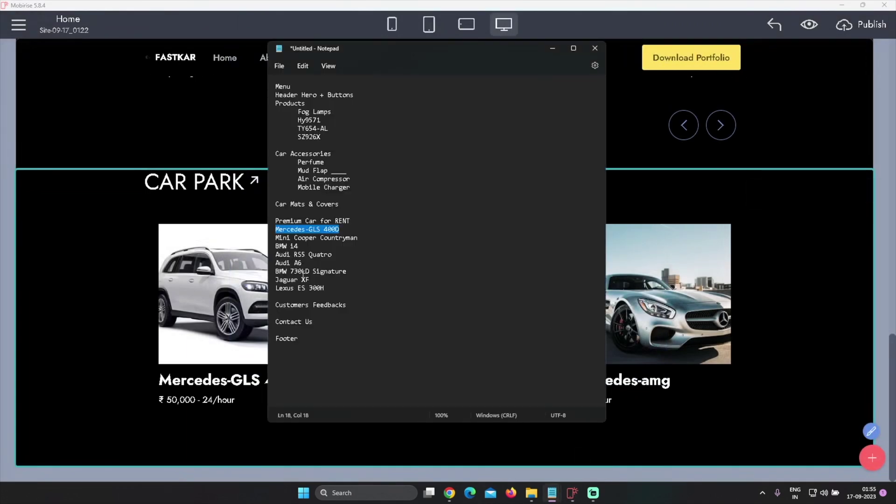
{"action": "key", "text": "alt+Tab"}
{"action": "key", "text": "alt+Tab"}
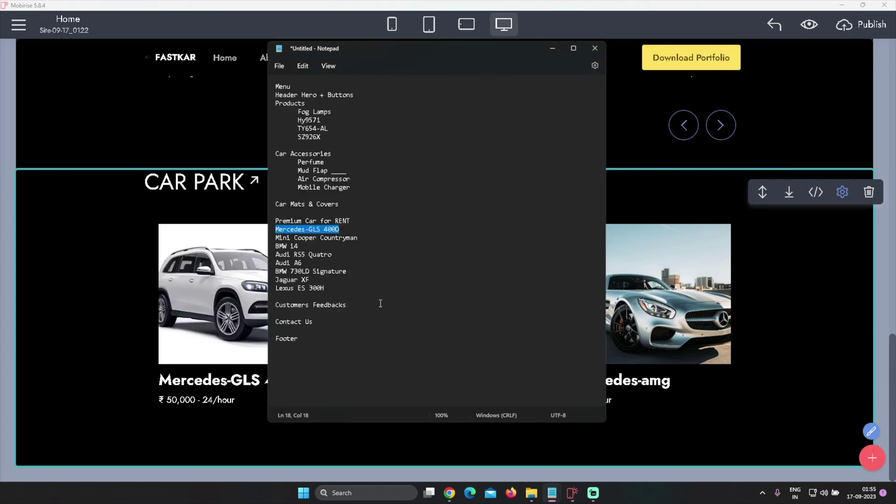
{"action": "key", "text": "alt+Tab"}
Swap the middle card's photo for the dark-blue Audi A6 and select 'Audi A6' in Notepad
{"action": "left_click", "coordinate": [456, 296]}
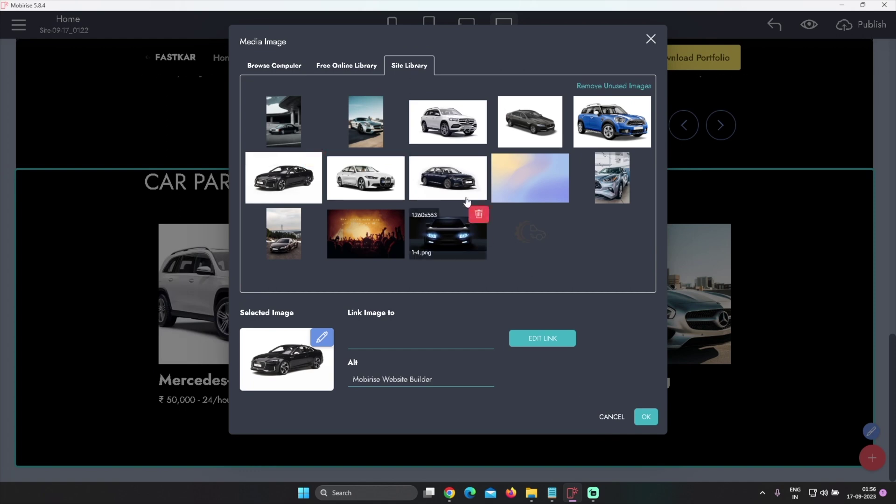
{"action": "left_click", "coordinate": [450, 177]}
{"action": "left_click", "coordinate": [651, 416]}
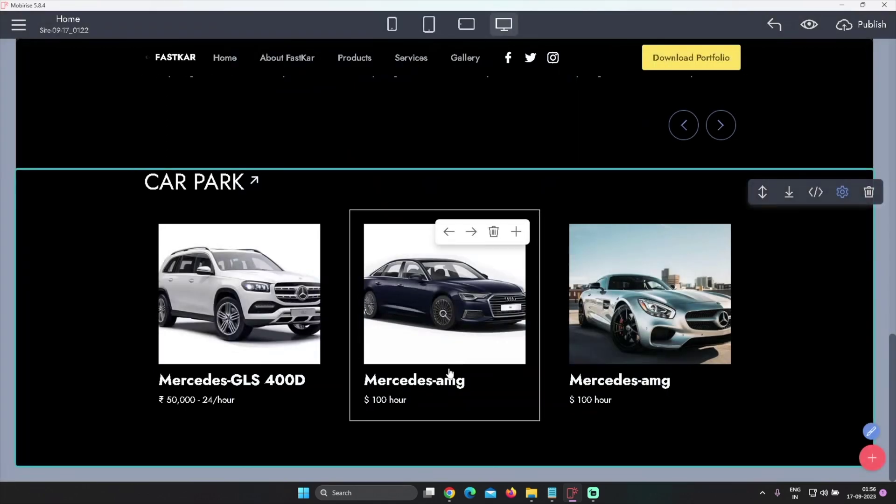
{"action": "key", "text": "alt+Tab"}
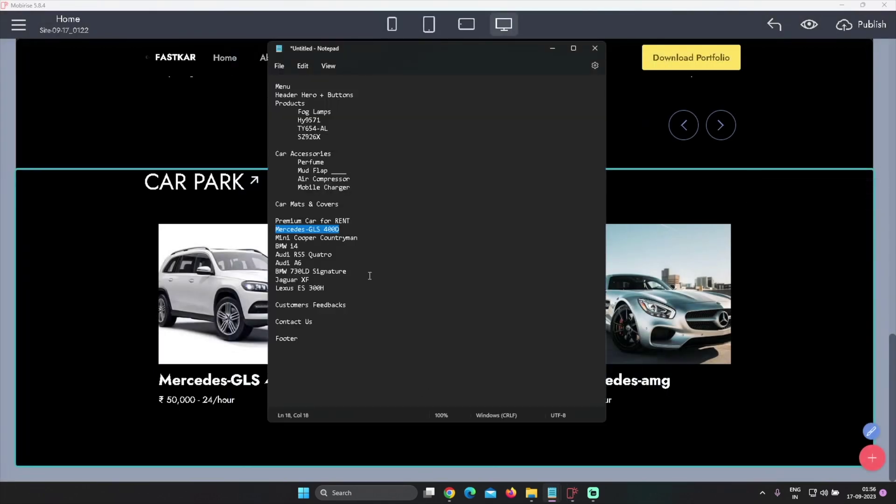
{"action": "left_click_drag", "start_coordinate": [306, 264], "coordinate": [281, 263]}
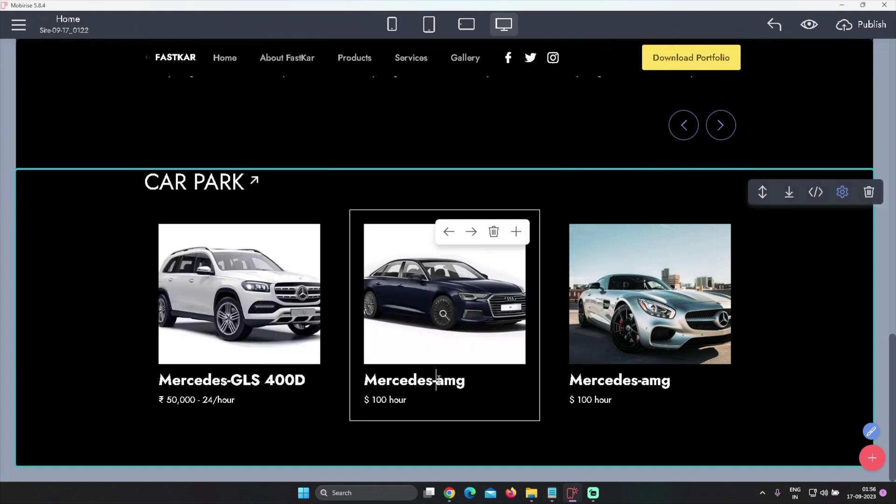
Retitle the middle card 'Audi A6' and put a ₹ sign in its price
{"action": "triple_click", "coordinate": [438, 380]}
{"action": "type", "text": "Audi A6"}
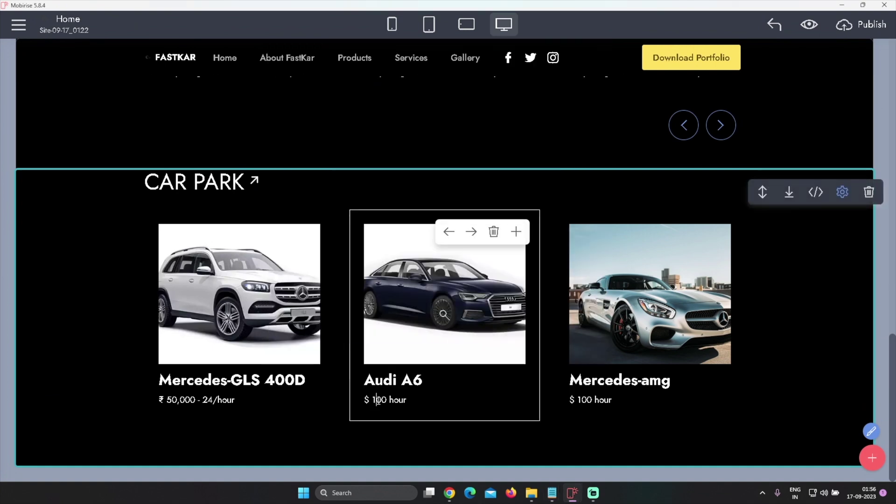
{"action": "left_click", "coordinate": [369, 401]}
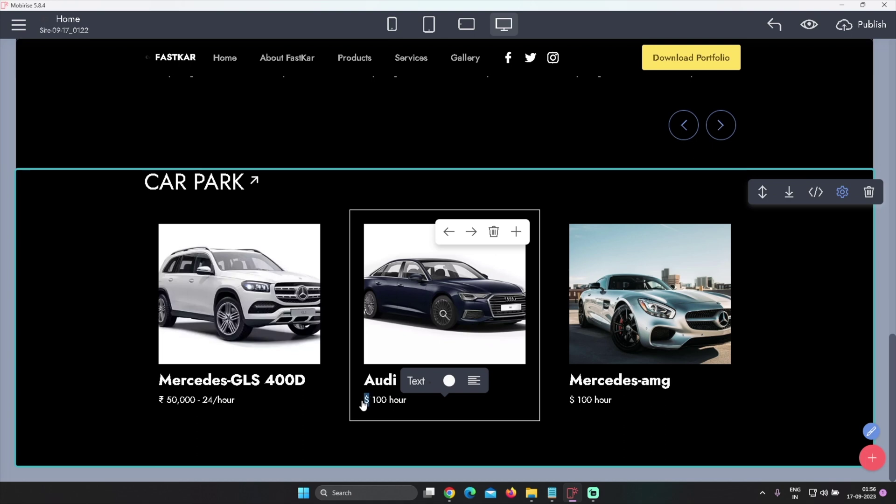
{"action": "type", "text": "₹"}
{"action": "key", "text": "Right"}
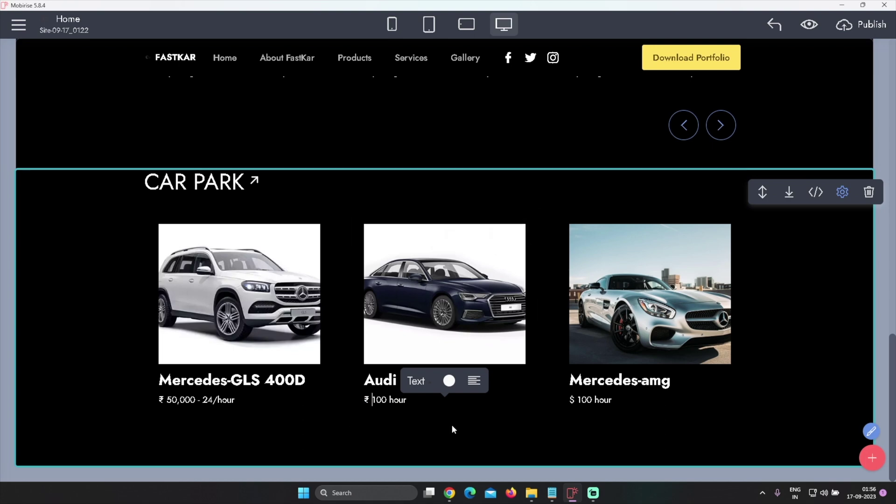
Set the middle card's price to ₹ 50,000 - 24/hour, deleting the leftover old text
{"action": "key", "text": "ctrl+shift+Right"}
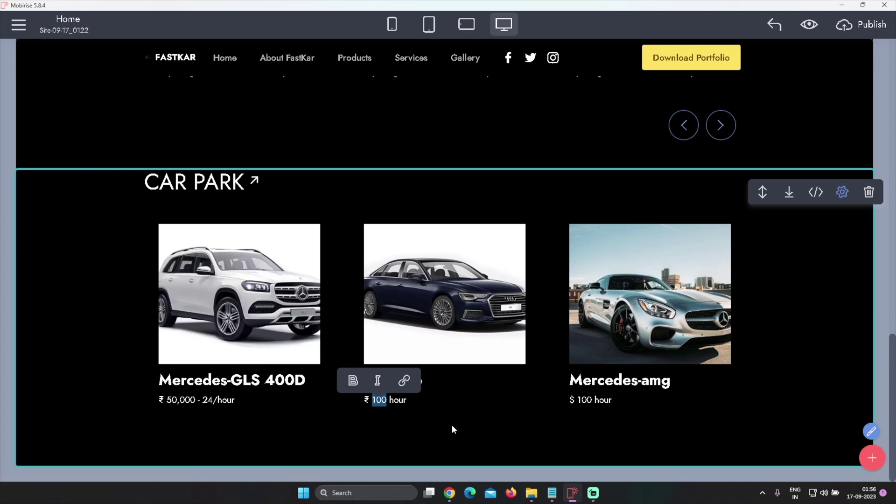
{"action": "type", "text": "50,"}
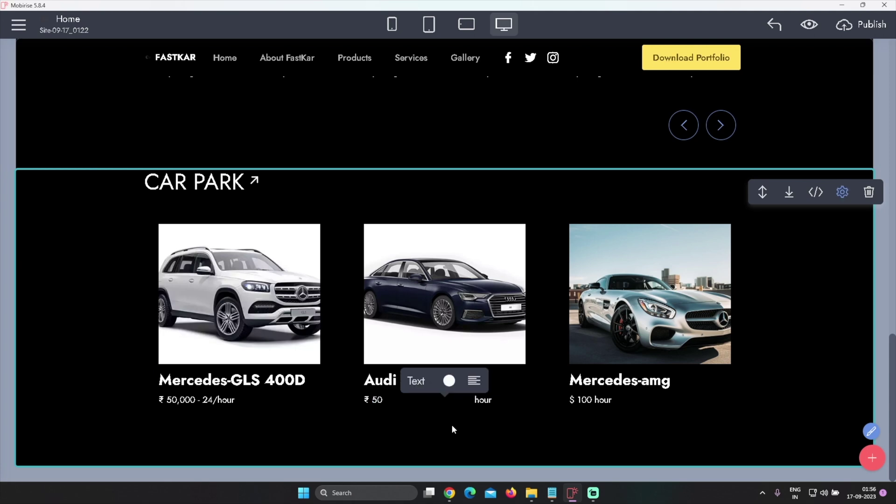
{"action": "type", "text": "000 - 24/"}
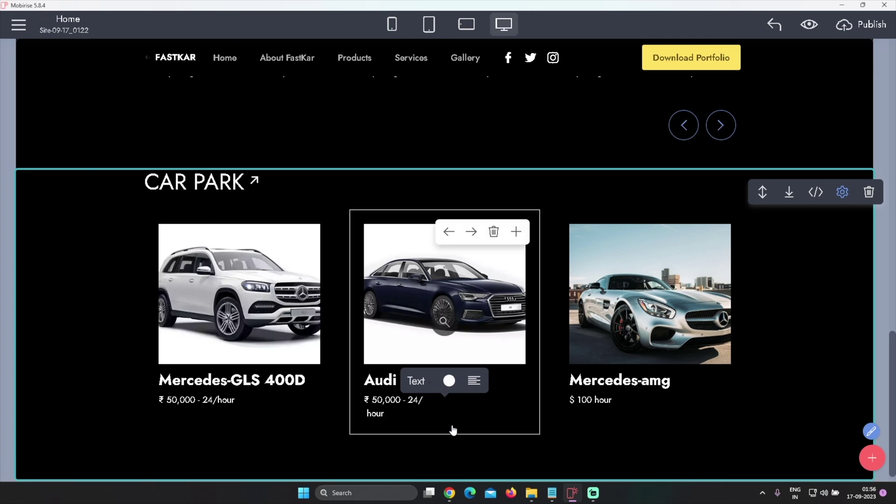
{"action": "type", "text": "HOUR"}
{"action": "key", "text": "BackSpace"}
{"action": "key", "text": "BackSpace"}
{"action": "key", "text": "BackSpace"}
{"action": "key", "text": "shift+Down"}
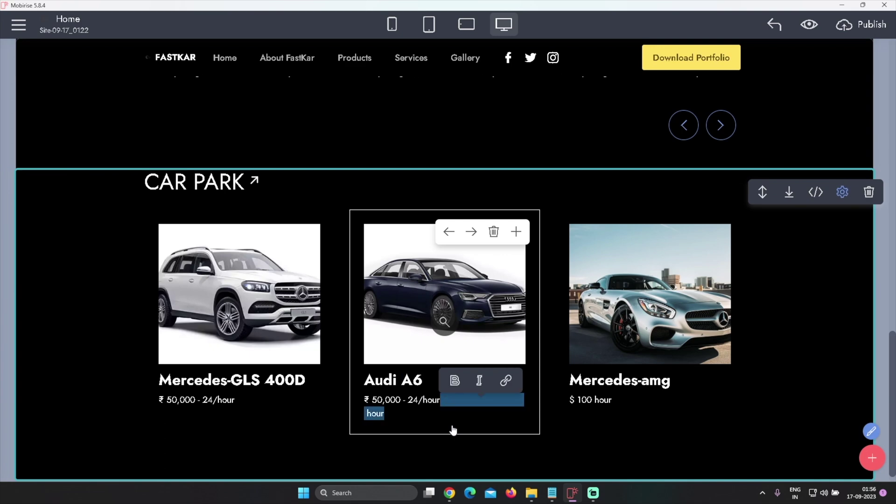
{"action": "key", "text": "BackSpace"}
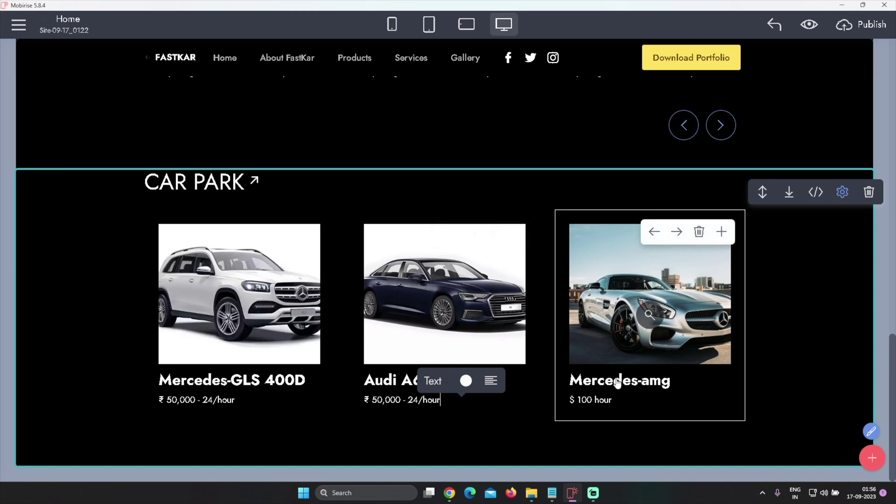
{"action": "key", "text": "alt+Tab"}
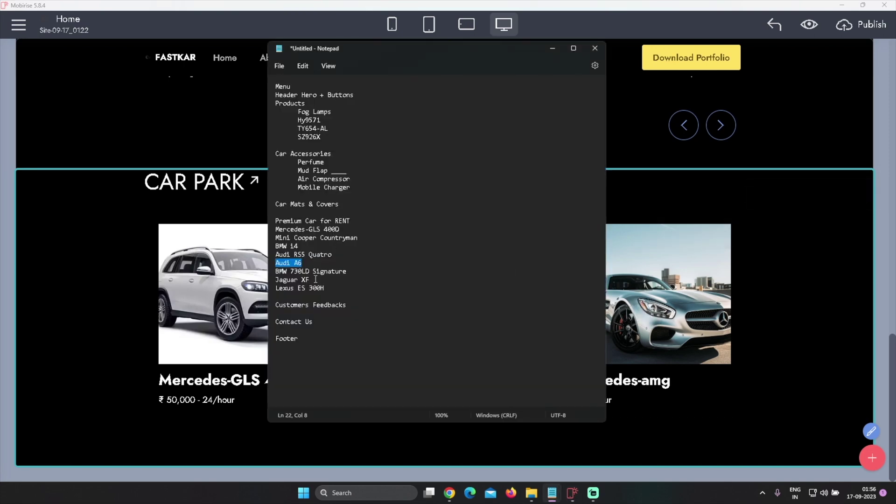
Paste 'Jaguar XF' as the third card's title and change its price to ₹ 60,000 24/hour
{"action": "left_click_drag", "start_coordinate": [279, 279], "coordinate": [310, 279]}
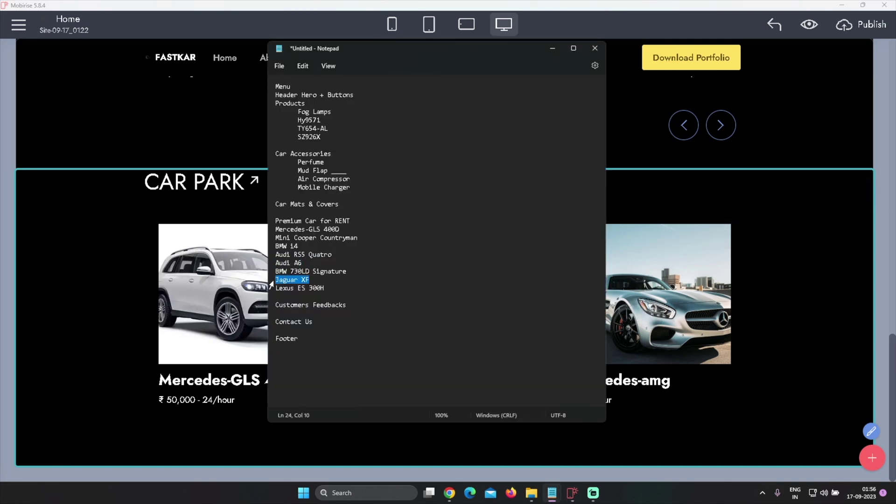
{"action": "key", "text": "alt+Tab"}
{"action": "triple_click", "coordinate": [626, 380]}
{"action": "type", "text": "Jaguar XF"}
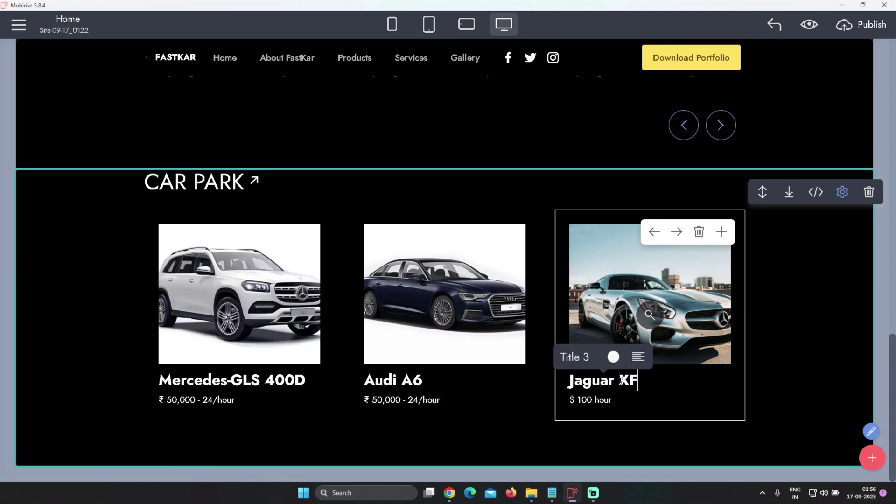
{"action": "left_click", "coordinate": [584, 404]}
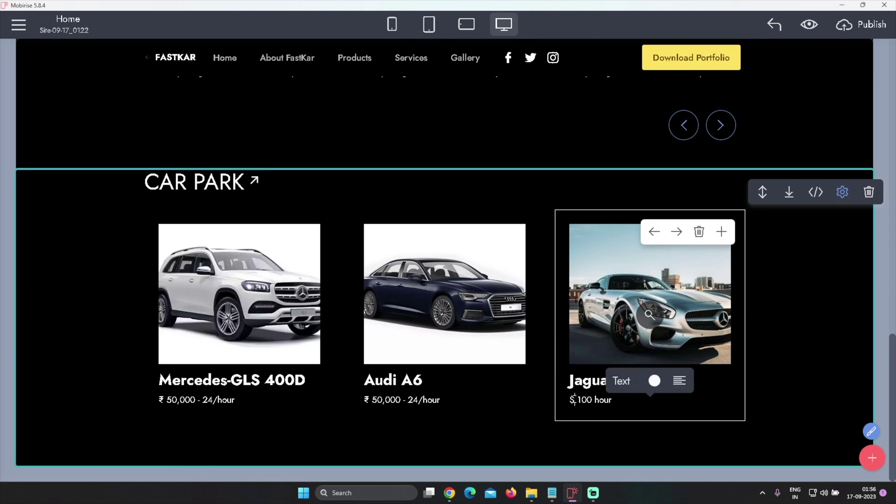
{"action": "left_click_drag", "start_coordinate": [577, 400], "coordinate": [568, 400]}
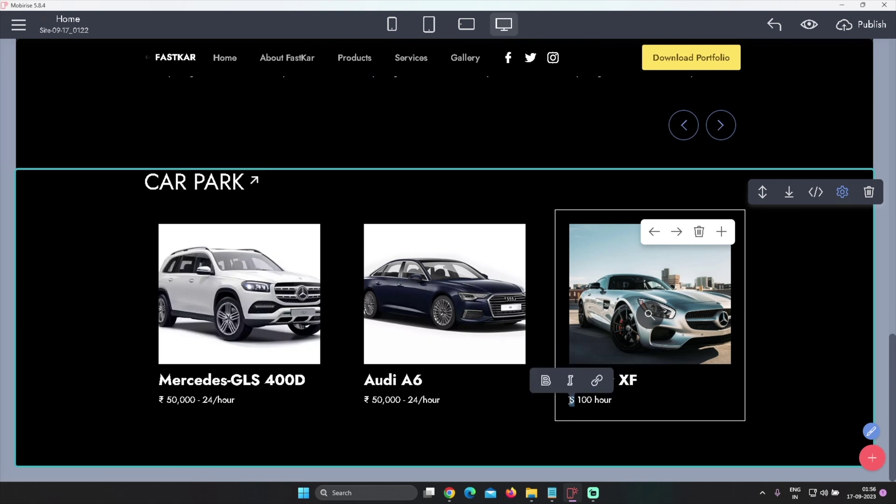
{"action": "type", "text": "₹"}
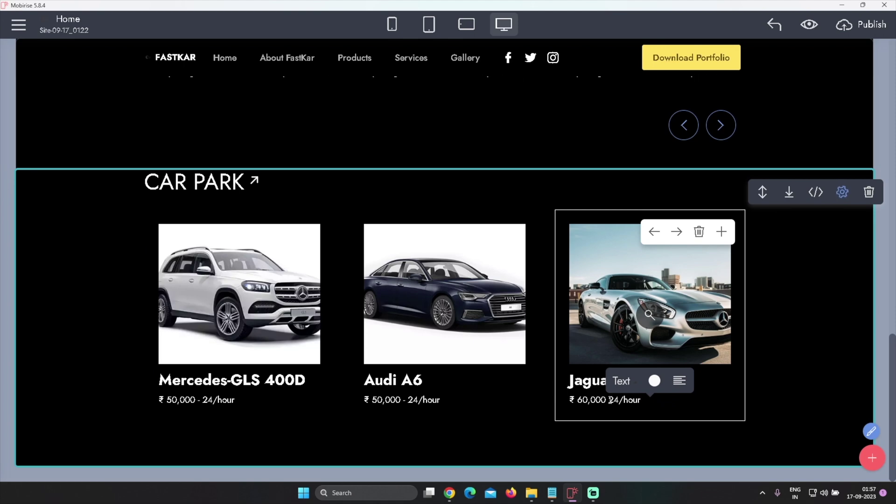
Replace the third card's photo with the dark Jaguar sedan from the Site Library
{"action": "left_click", "coordinate": [684, 303]}
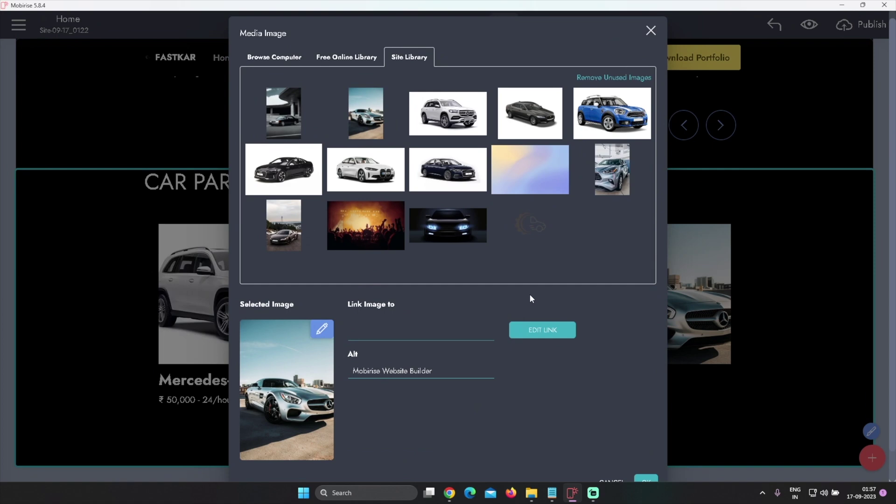
{"action": "left_click", "coordinate": [530, 119]}
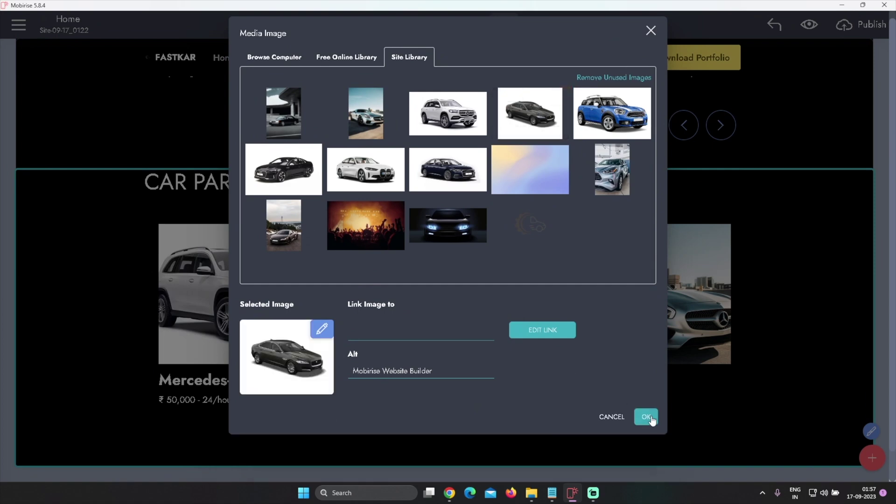
{"action": "left_click", "coordinate": [647, 416]}
{"action": "scroll", "coordinate": [790, 312], "scroll_direction": "up", "scroll_amount": 5}
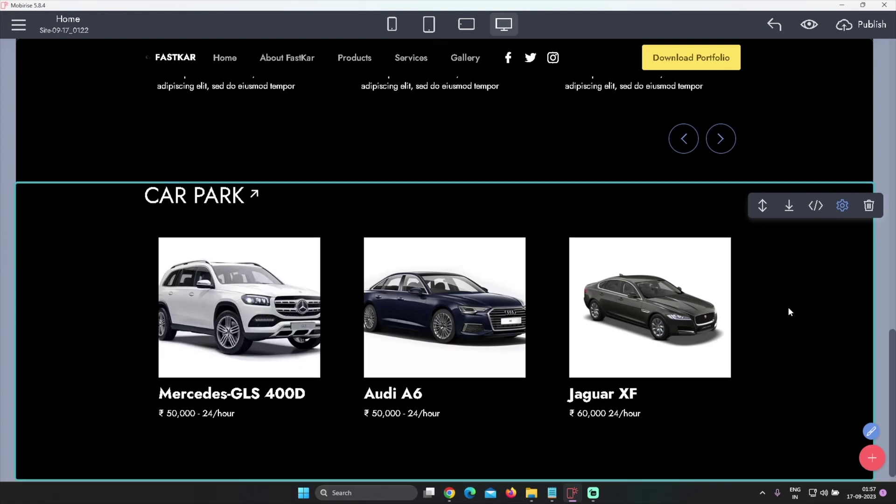
{"action": "scroll", "coordinate": [786, 313], "scroll_direction": "down", "scroll_amount": 4}
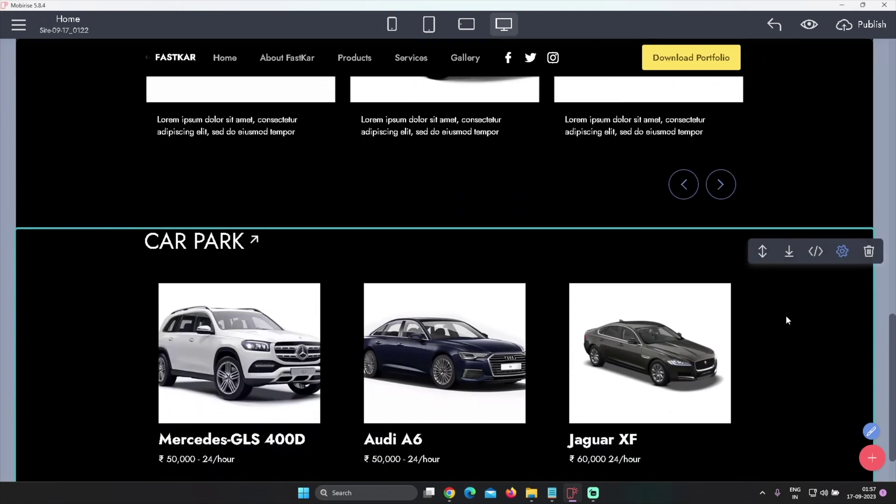
{"action": "scroll", "coordinate": [794, 349], "scroll_direction": "up", "scroll_amount": 7}
{"action": "scroll", "coordinate": [795, 308], "scroll_direction": "down", "scroll_amount": 7}
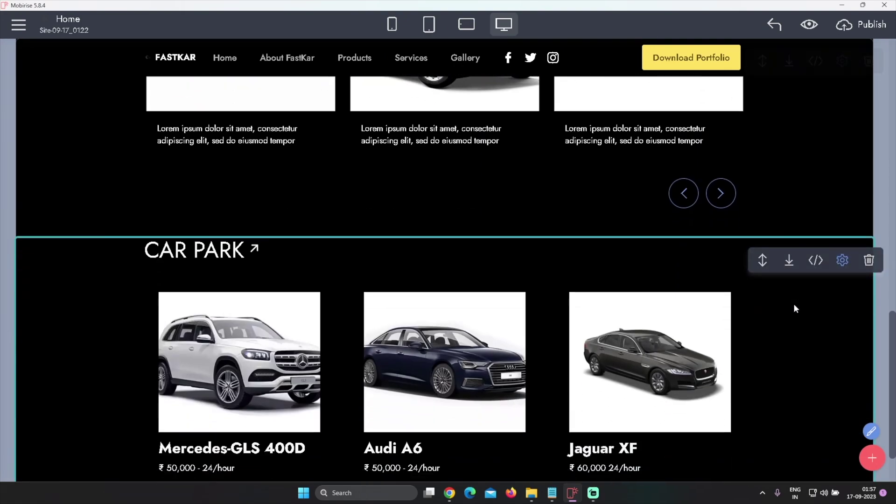
Select slogan 7, 'Empowering Your Travels with Affordable Rentals.', in the ChatGPT chat
{"action": "key", "text": "alt+Tab"}
{"action": "key", "text": "alt+Tab"}
{"action": "key", "text": "alt+Tab"}
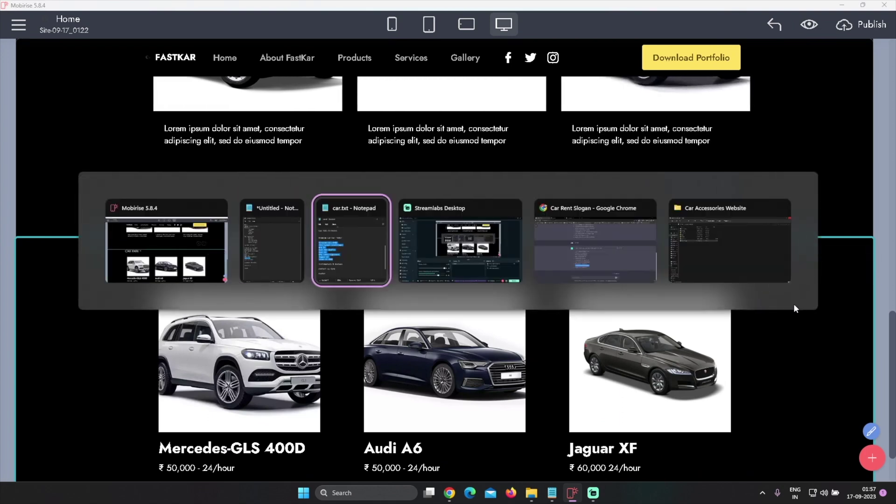
{"action": "key", "text": "alt+Tab"}
{"action": "key", "text": "alt+Tab"}
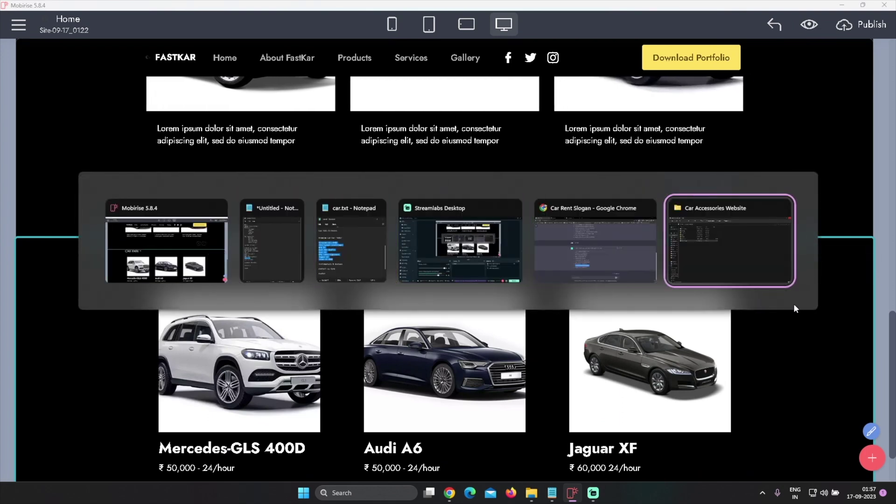
{"action": "key", "text": "alt+Tab"}
{"action": "key", "text": "alt+Tab"}
{"action": "key", "text": "alt+Tab"}
{"action": "key", "text": "alt+Tab"}
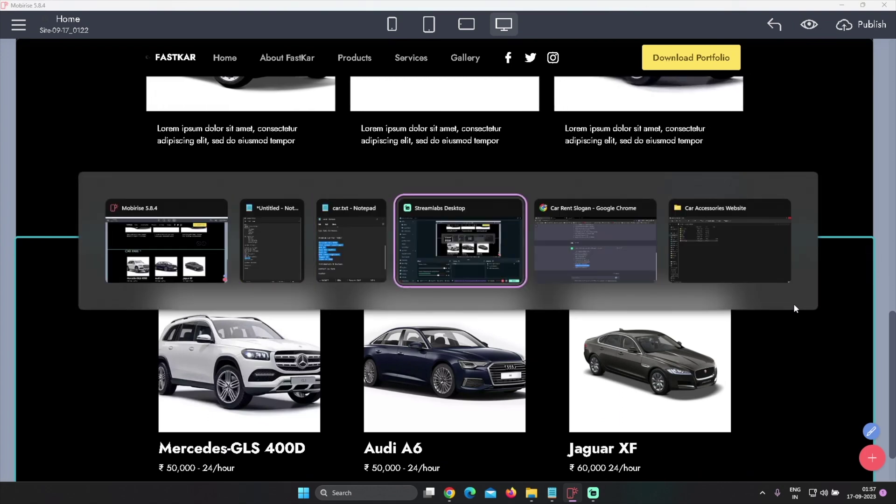
{"action": "key", "text": "alt+Tab"}
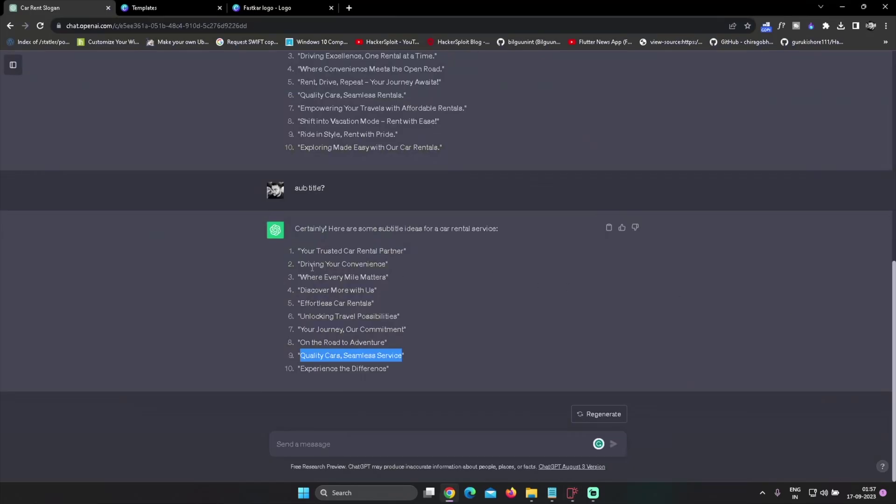
{"action": "scroll", "coordinate": [301, 278], "scroll_direction": "up", "scroll_amount": 4}
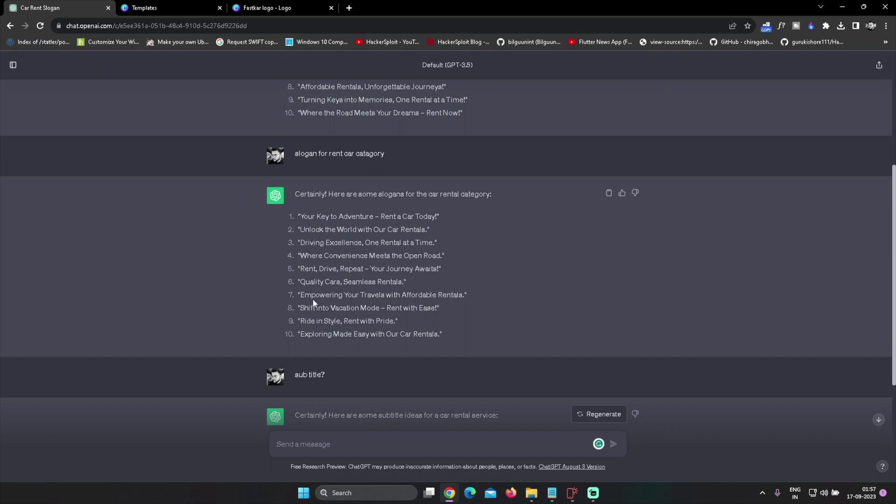
{"action": "left_click_drag", "start_coordinate": [297, 295], "coordinate": [447, 295]}
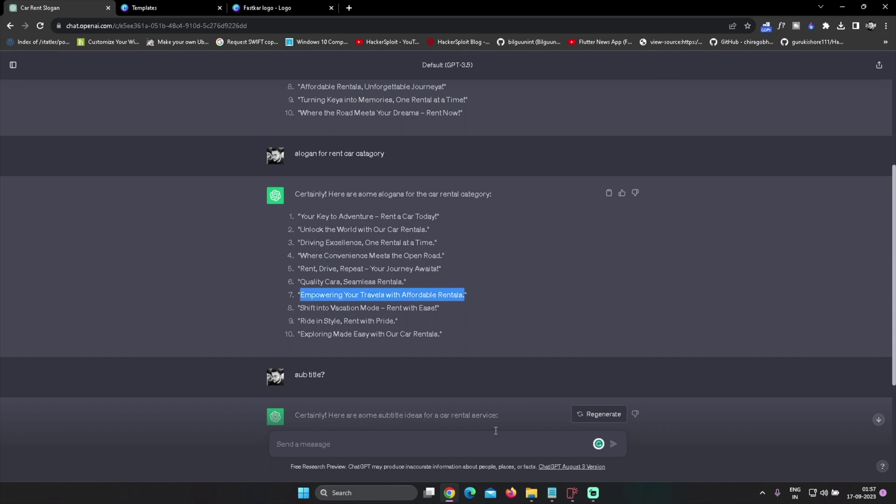
{"action": "left_click", "coordinate": [572, 493]}
Replace CAR PARK with the pasted heading 'Empowering Your Travels with Affordable Rentals.'
{"action": "triple_click", "coordinate": [200, 252]}
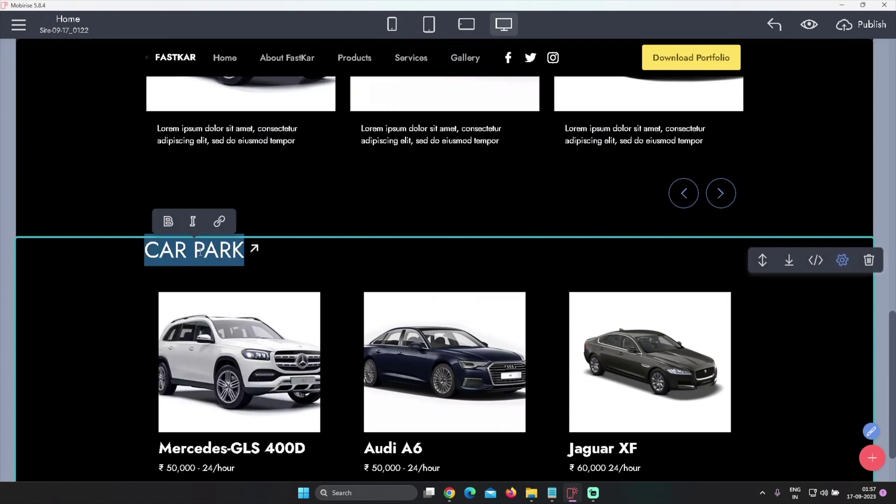
{"action": "key", "text": "BackSpace"}
{"action": "key", "text": "ctrl+z"}
{"action": "key", "text": "BackSpace"}
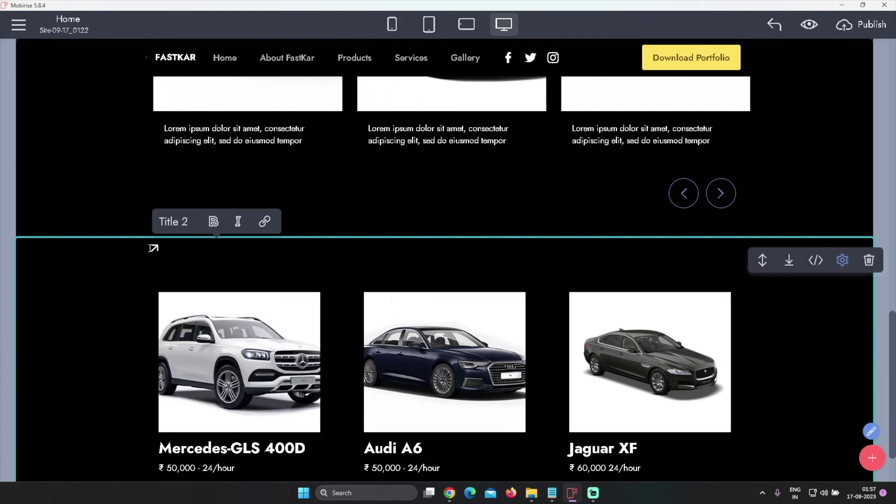
{"action": "key", "text": "ctrl+z"}
{"action": "left_click", "coordinate": [220, 249]}
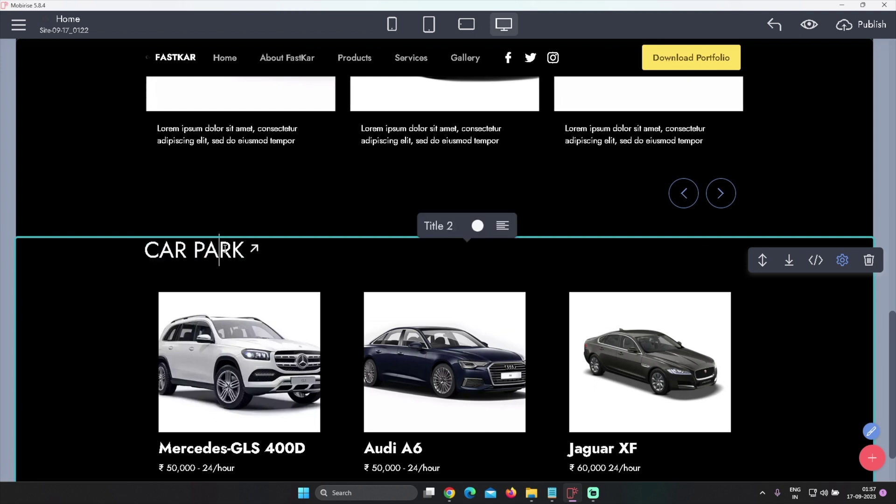
{"action": "type", "text": "s"}
{"action": "key", "text": "ctrl+a"}
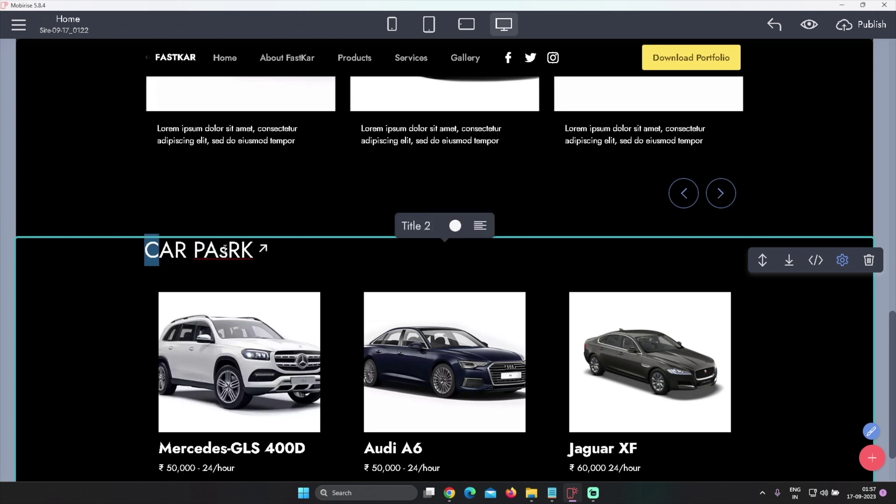
{"action": "key", "text": "BackSpace"}
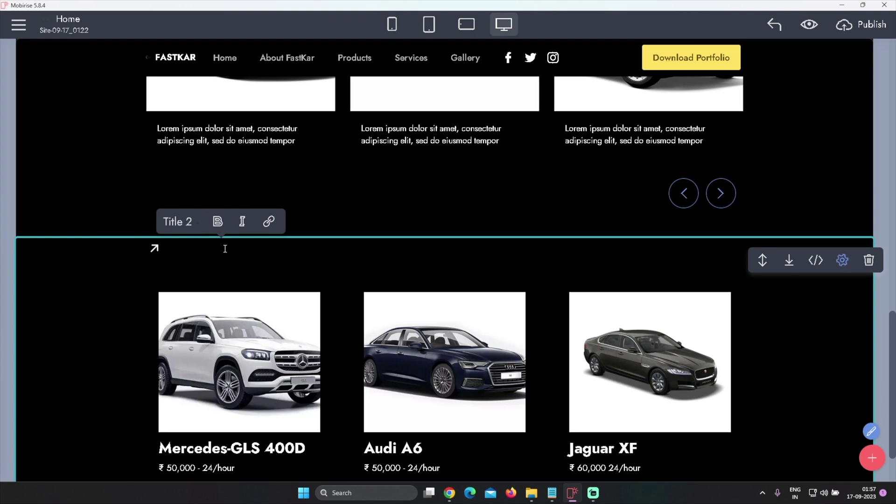
{"action": "key", "text": "ctrl+z"}
{"action": "key", "text": "Delete"}
{"action": "key", "text": "Delete"}
{"action": "key", "text": "Delete"}
{"action": "key", "text": "Delete"}
{"action": "key", "text": "Delete"}
{"action": "key", "text": "Delete"}
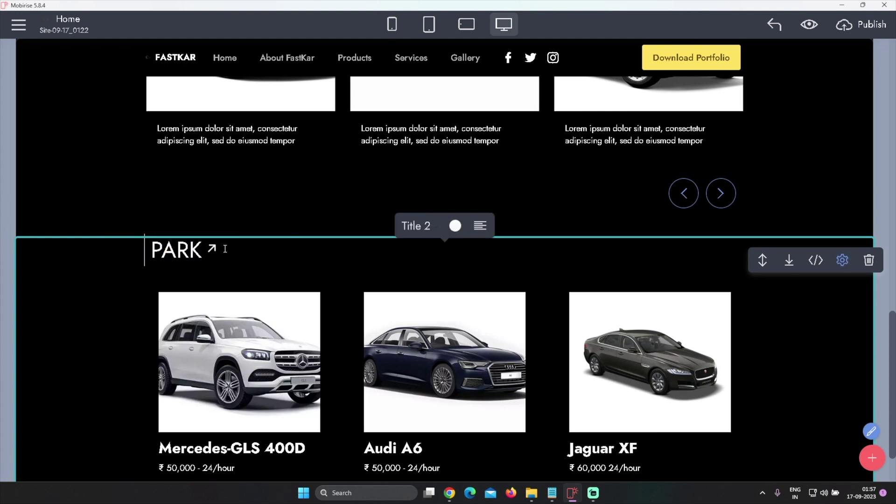
{"action": "key", "text": "Delete"}
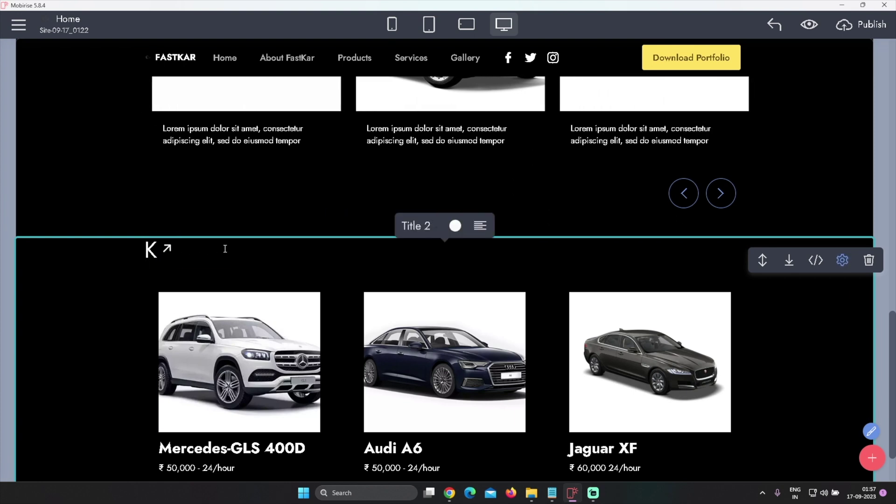
{"action": "type", "text": "Empowering Your Travels with Affordable Rentals."}
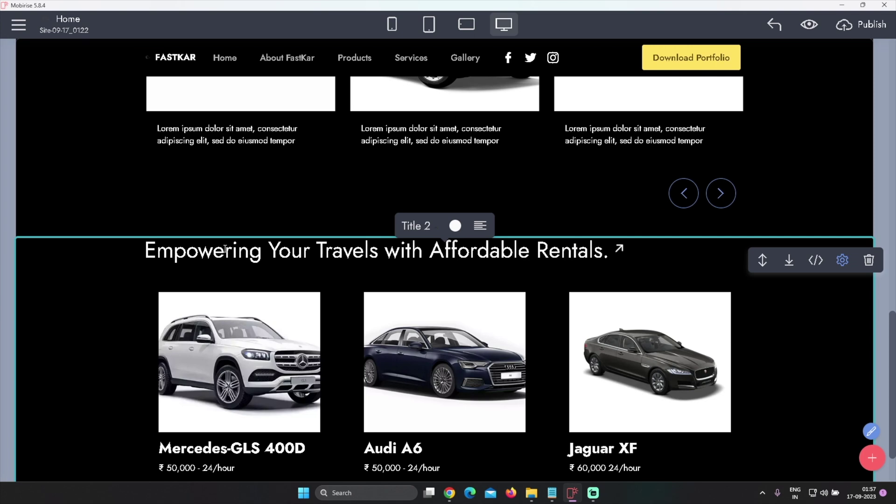
{"action": "left_click", "coordinate": [796, 352]}
Open and close the shop widget settings while reviewing the page
{"action": "scroll", "coordinate": [802, 352], "scroll_direction": "down", "scroll_amount": 2}
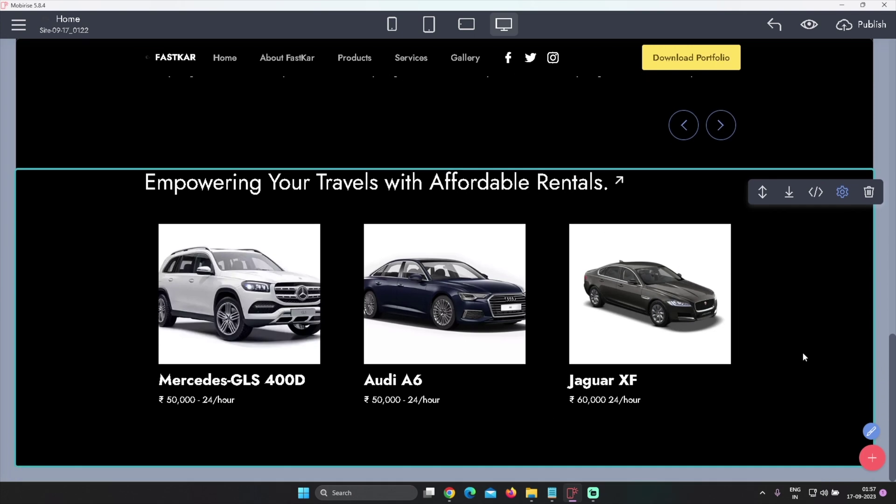
{"action": "mouse_move", "coordinate": [864, 148]}
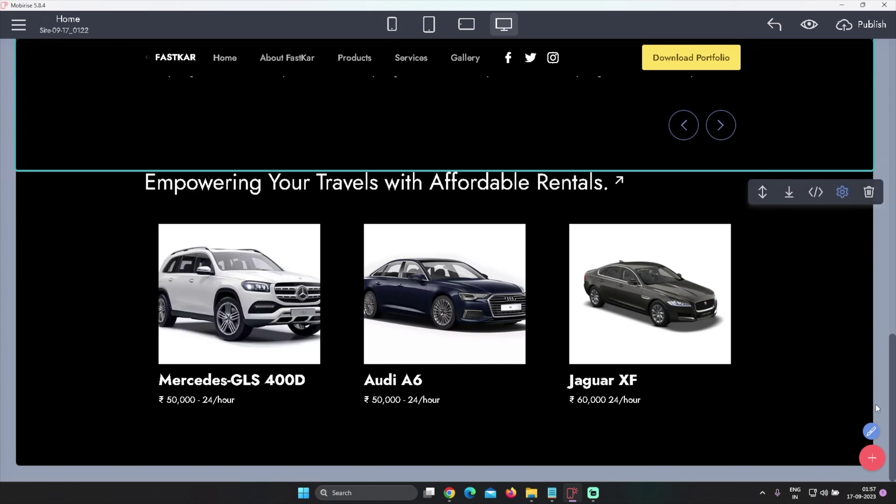
{"action": "scroll", "coordinate": [854, 261], "scroll_direction": "up", "scroll_amount": 10}
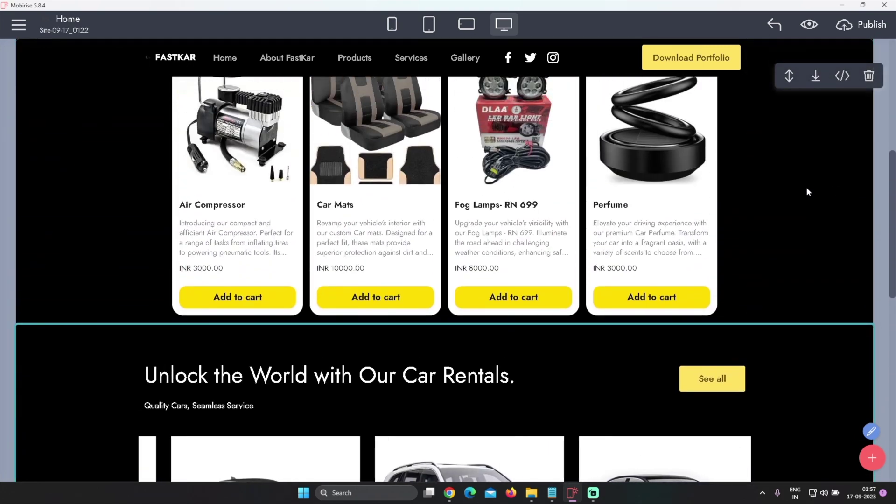
{"action": "left_click", "coordinate": [808, 191]}
{"action": "left_click", "coordinate": [742, 267]}
{"action": "scroll", "coordinate": [765, 280], "scroll_direction": "down", "scroll_amount": 10}
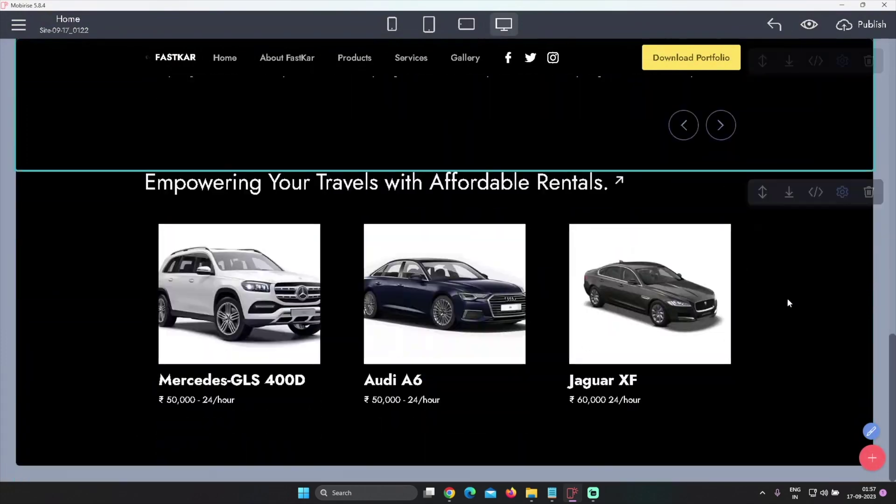
{"action": "scroll", "coordinate": [857, 310], "scroll_direction": "up", "scroll_amount": 3}
{"action": "scroll", "coordinate": [870, 261], "scroll_direction": "down", "scroll_amount": 3}
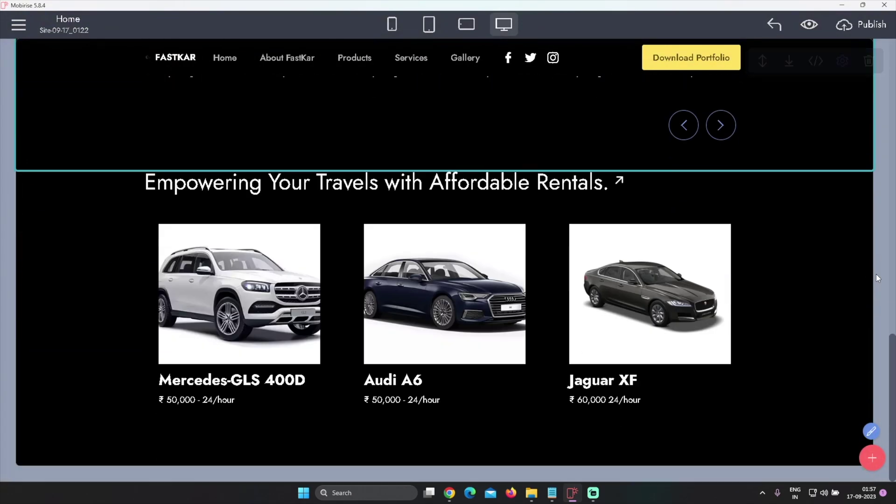
Preview the site, then debug the exported index.html from VS Code as a Chrome web app
{"action": "left_click", "coordinate": [809, 24]}
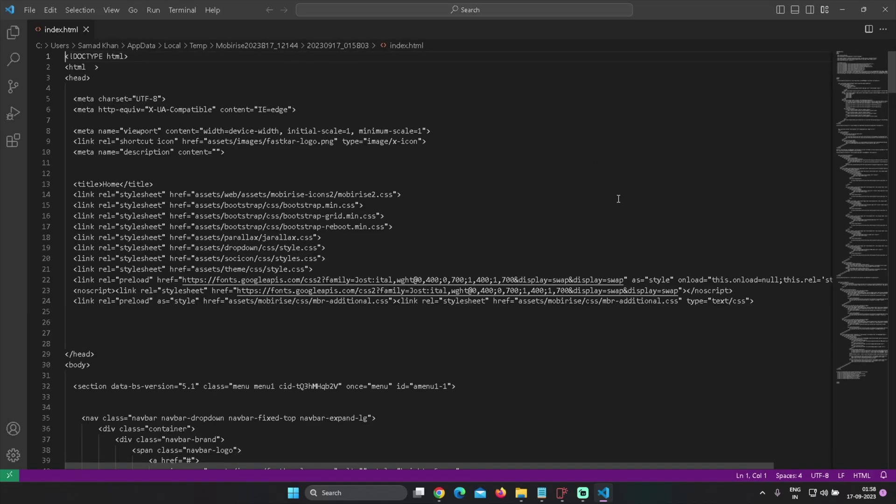
{"action": "left_click", "coordinate": [154, 10]}
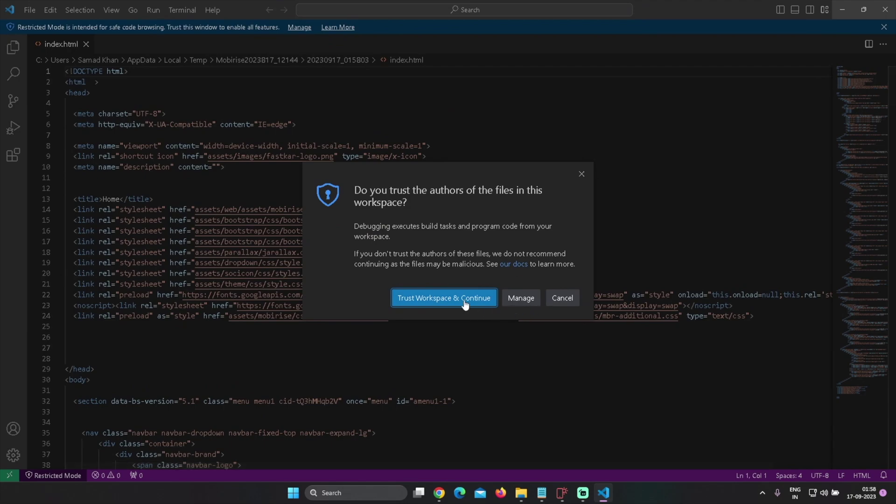
{"action": "left_click", "coordinate": [440, 298]}
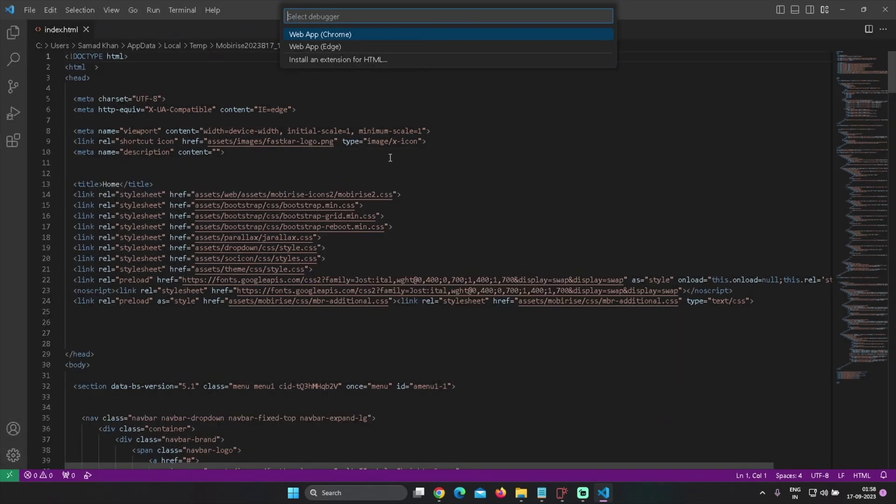
{"action": "left_click", "coordinate": [314, 36]}
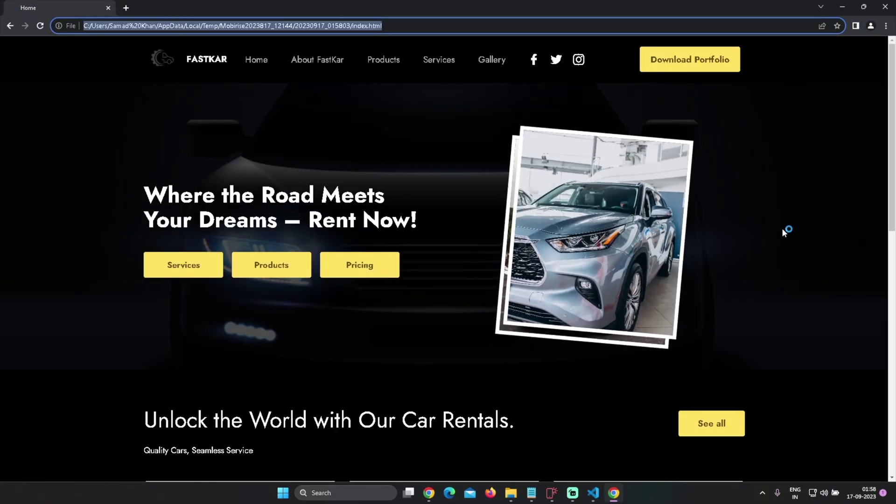
Scroll down to the rental cars and open, then close, the Mercedes-GLS 400D photo
{"action": "scroll", "coordinate": [782, 228], "scroll_direction": "down", "scroll_amount": 2}
{"action": "scroll", "coordinate": [805, 239], "scroll_direction": "down", "scroll_amount": 10}
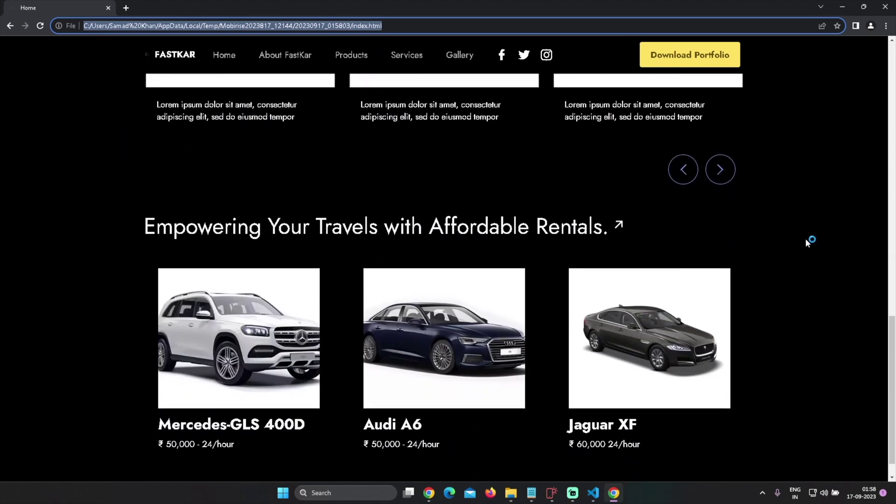
{"action": "left_click", "coordinate": [745, 179]}
{"action": "scroll", "coordinate": [801, 229], "scroll_direction": "down", "scroll_amount": 10}
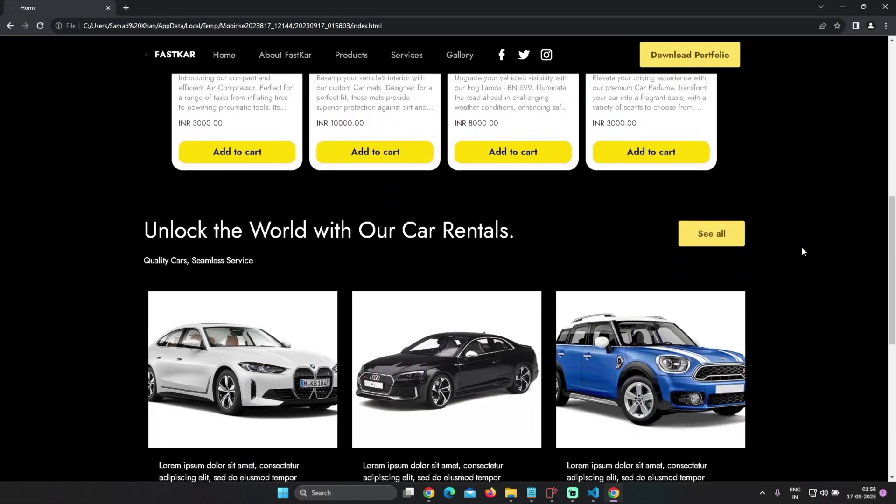
{"action": "scroll", "coordinate": [794, 254], "scroll_direction": "down", "scroll_amount": 2}
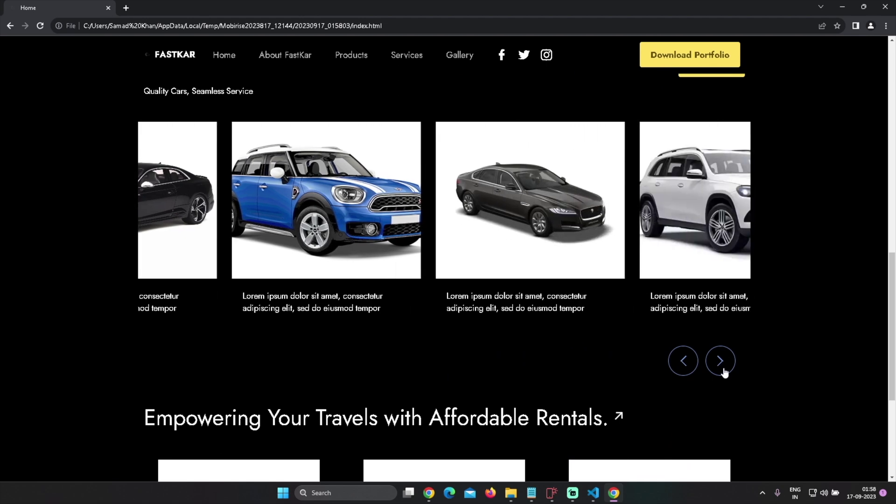
{"action": "scroll", "coordinate": [782, 344], "scroll_direction": "down", "scroll_amount": 5}
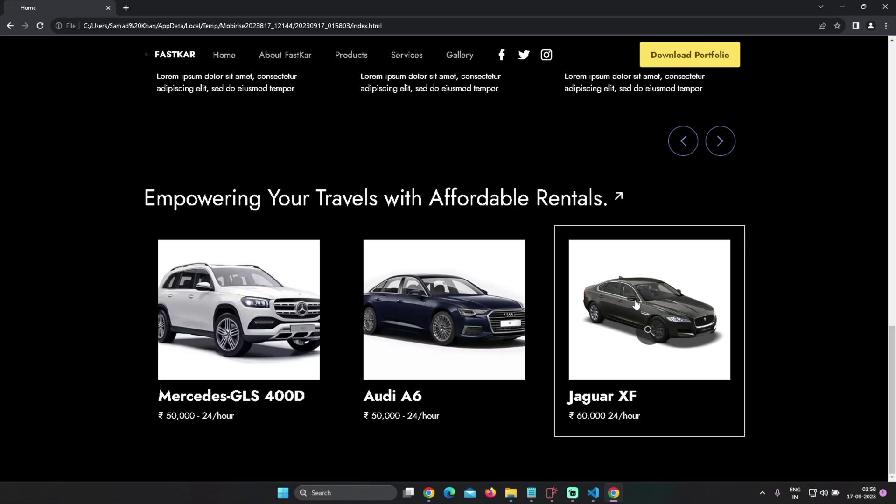
{"action": "left_click", "coordinate": [237, 329]}
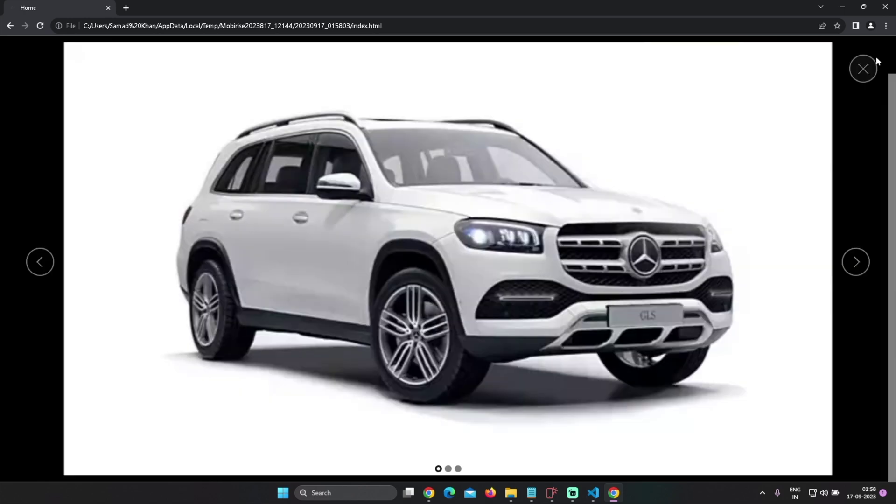
{"action": "left_click", "coordinate": [875, 61]}
Open and close the Audi A6 and Jaguar XF photos, then scroll back up
{"action": "left_click", "coordinate": [522, 262]}
{"action": "left_click", "coordinate": [867, 62]}
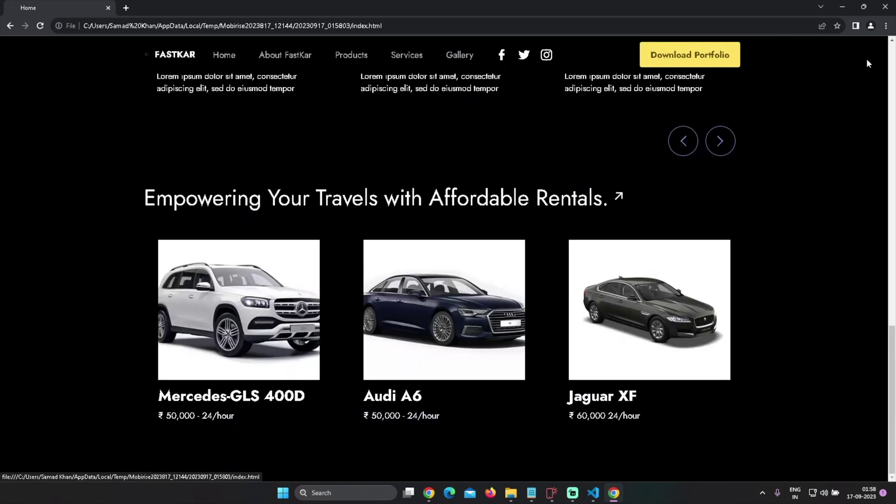
{"action": "left_click", "coordinate": [670, 304]}
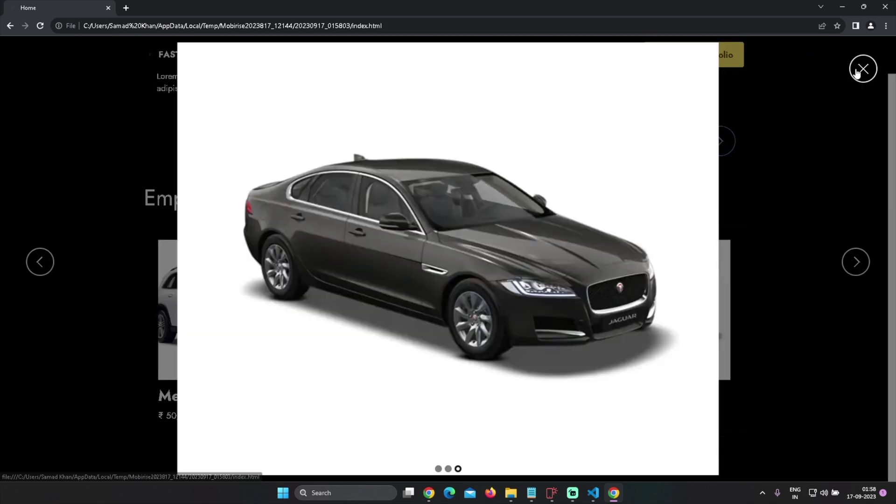
{"action": "left_click", "coordinate": [863, 68]}
{"action": "scroll", "coordinate": [793, 278], "scroll_direction": "up", "scroll_amount": 3}
{"action": "scroll", "coordinate": [795, 290], "scroll_direction": "up", "scroll_amount": 10}
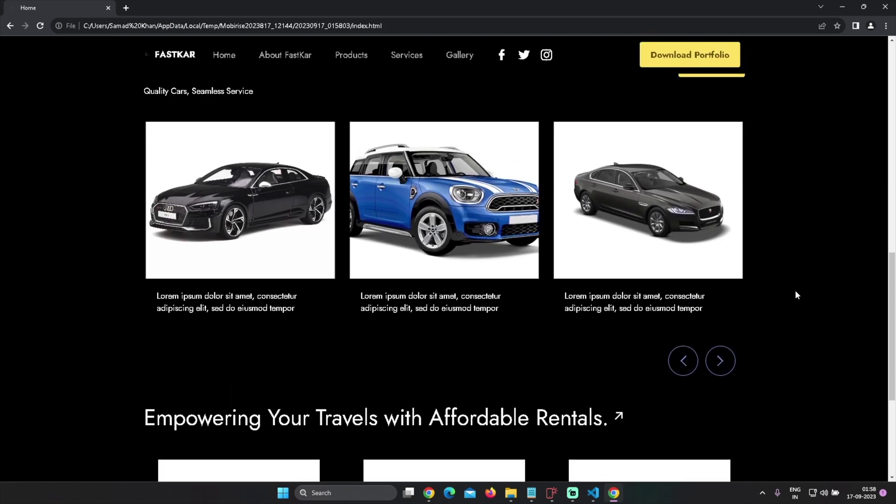
{"action": "scroll", "coordinate": [794, 293], "scroll_direction": "up", "scroll_amount": 2}
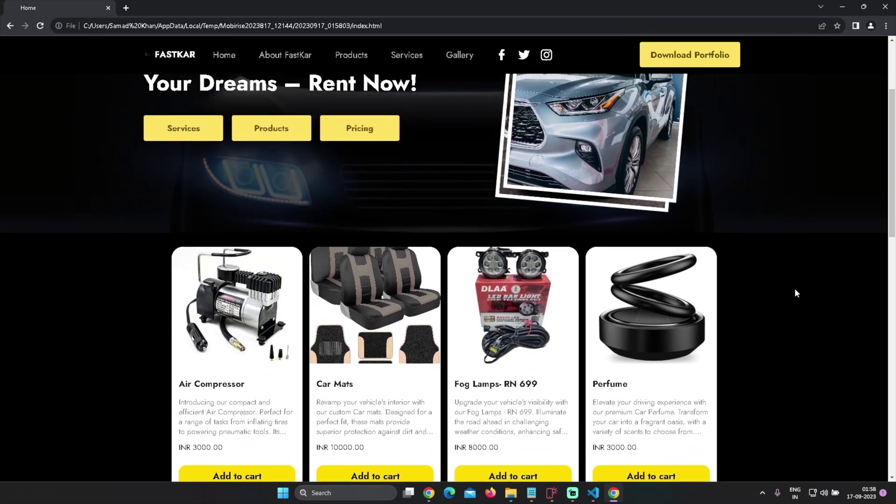
{"action": "scroll", "coordinate": [794, 293], "scroll_direction": "down", "scroll_amount": 4}
{"action": "scroll", "coordinate": [746, 351], "scroll_direction": "down", "scroll_amount": 1}
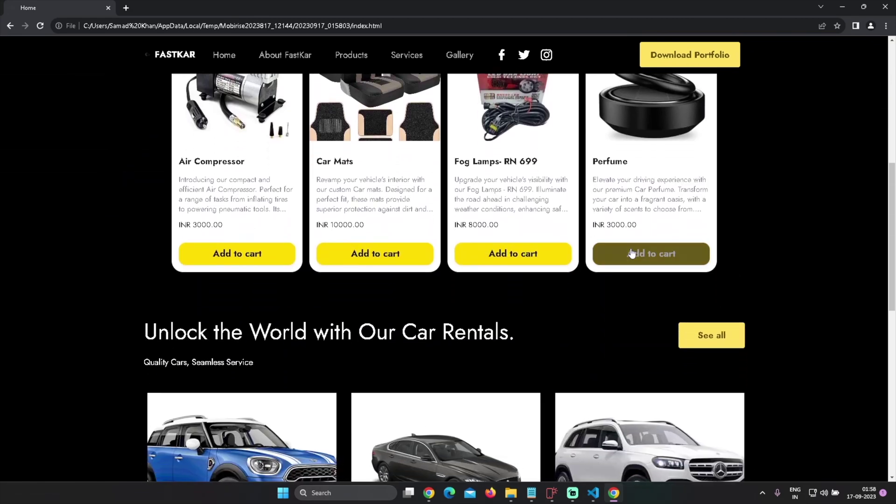
Add two Perfume to the cart and send the order, closing the WhatsApp tab
{"action": "left_click", "coordinate": [636, 253]}
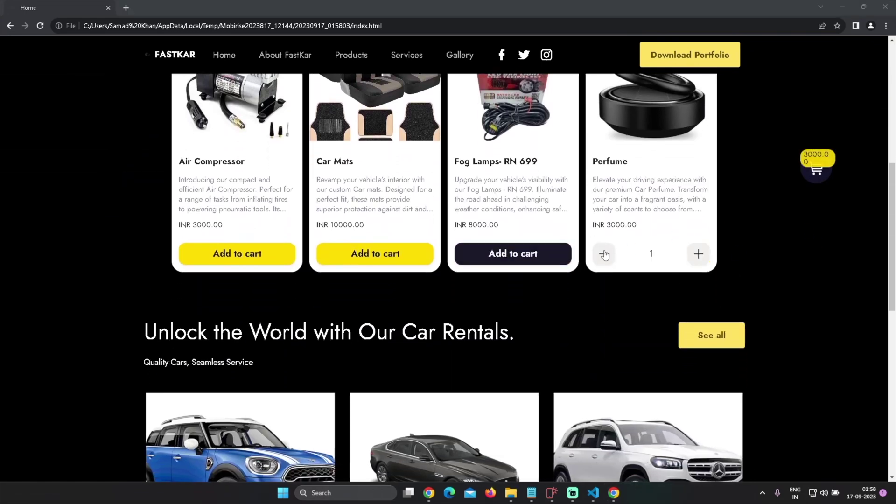
{"action": "left_click", "coordinate": [698, 253]}
{"action": "left_click", "coordinate": [816, 173]}
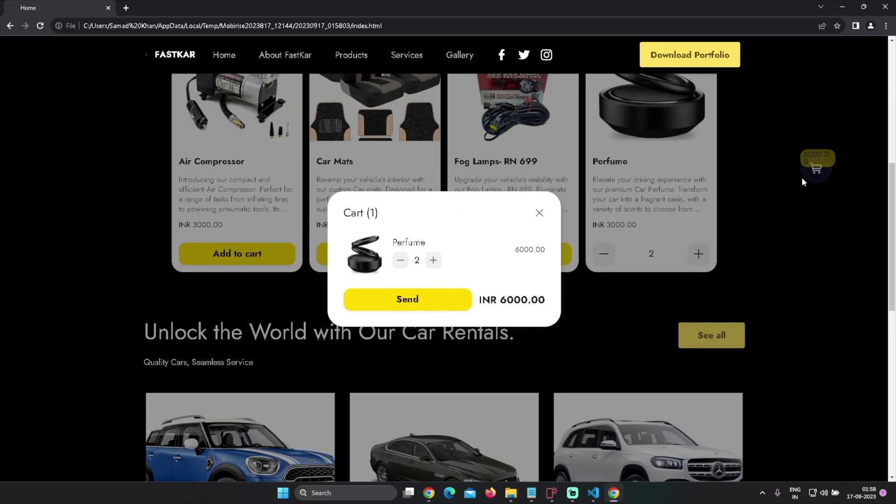
{"action": "left_click", "coordinate": [408, 298]}
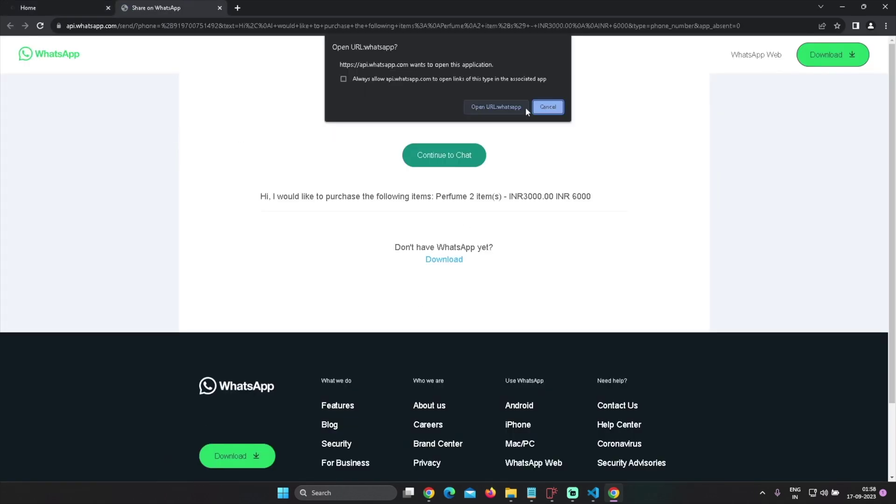
{"action": "left_click", "coordinate": [550, 109]}
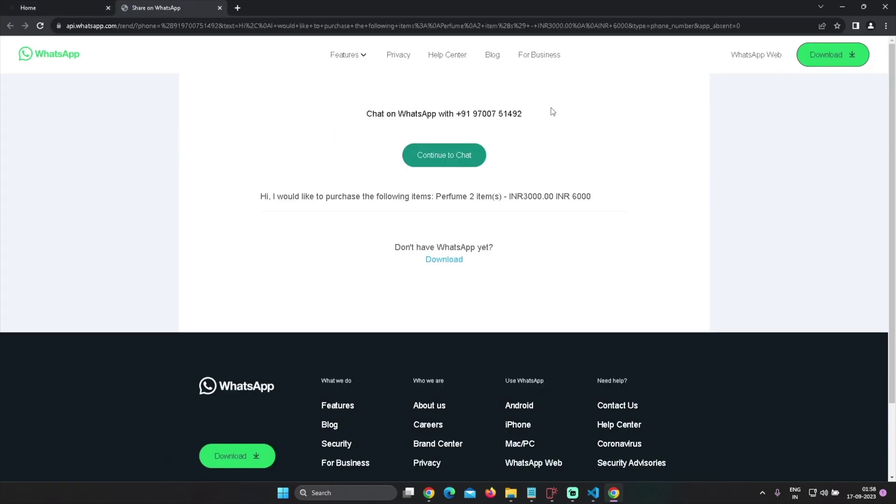
{"action": "left_click_drag", "start_coordinate": [460, 113], "coordinate": [537, 121]}
{"action": "key", "text": "ctrl+w"}
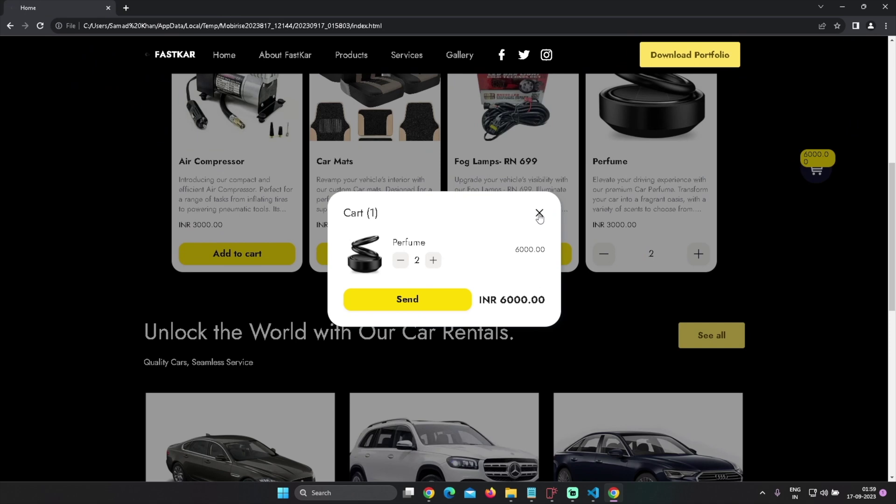
Add Fog Lamps with quantity 4 to the cart and review both items
{"action": "left_click", "coordinate": [539, 214]}
{"action": "scroll", "coordinate": [783, 301], "scroll_direction": "up", "scroll_amount": 2}
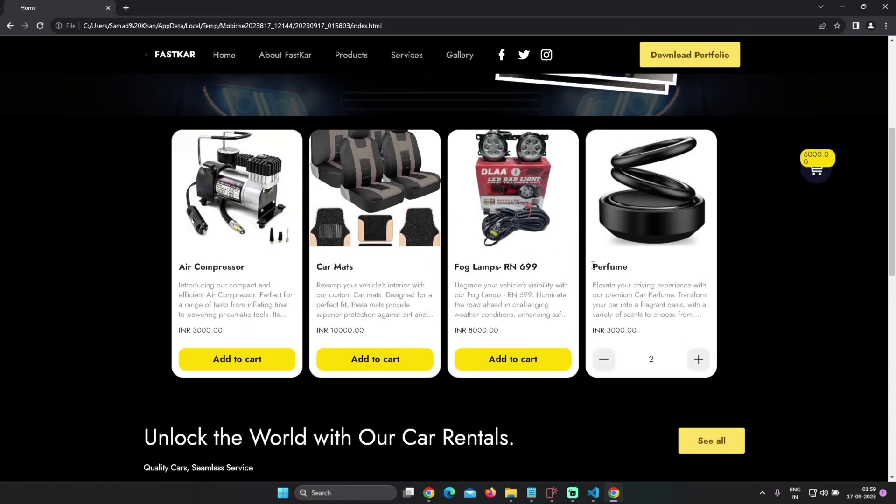
{"action": "left_click", "coordinate": [524, 359]}
{"action": "double_click", "coordinate": [561, 358]}
{"action": "left_click", "coordinate": [560, 358]}
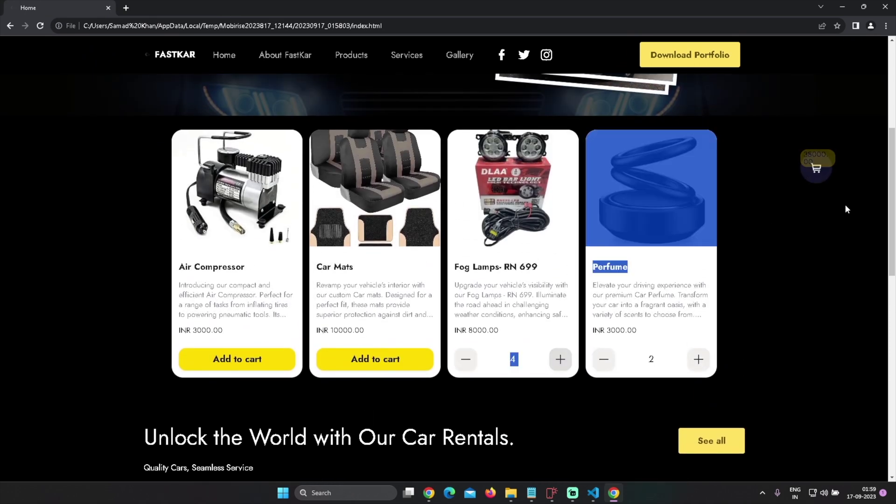
{"action": "left_click", "coordinate": [816, 168]}
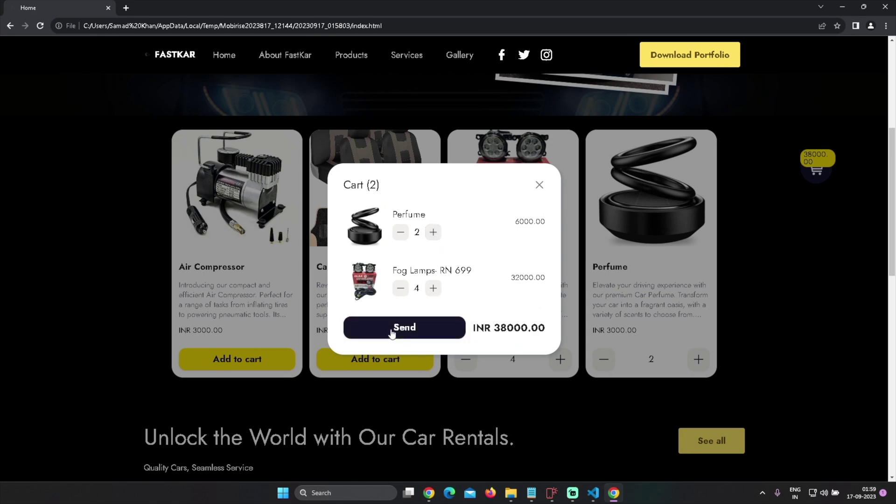
{"action": "left_click", "coordinate": [539, 185]}
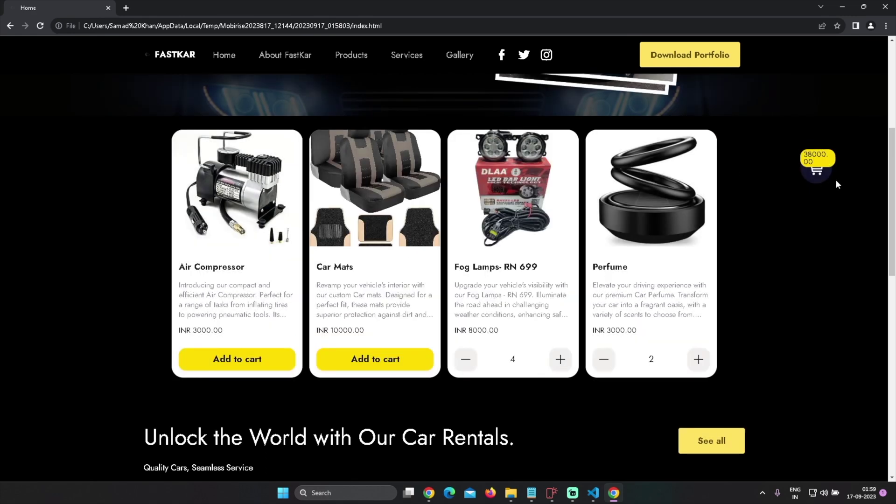
Remove the Perfume and all Fog Lamps so the cart is empty
{"action": "left_click", "coordinate": [816, 170]}
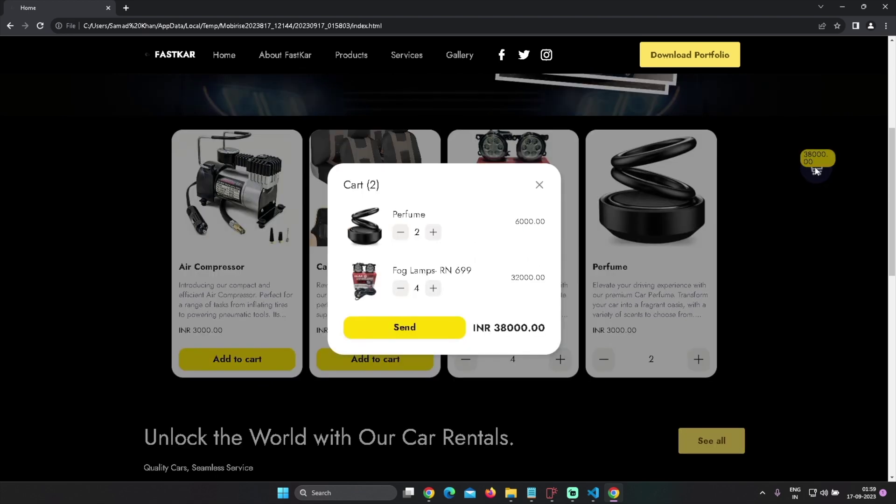
{"action": "double_click", "coordinate": [401, 232]}
{"action": "triple_click", "coordinate": [401, 258]}
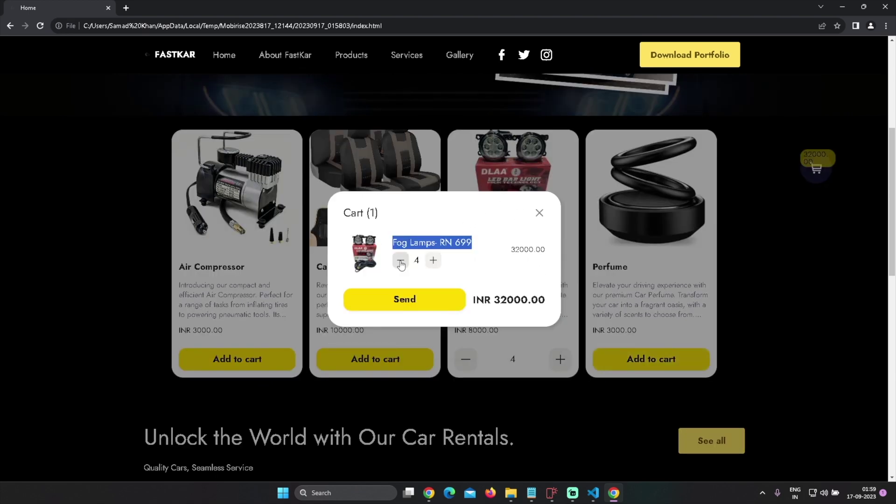
{"action": "left_click", "coordinate": [400, 258]}
{"action": "left_click", "coordinate": [541, 251]}
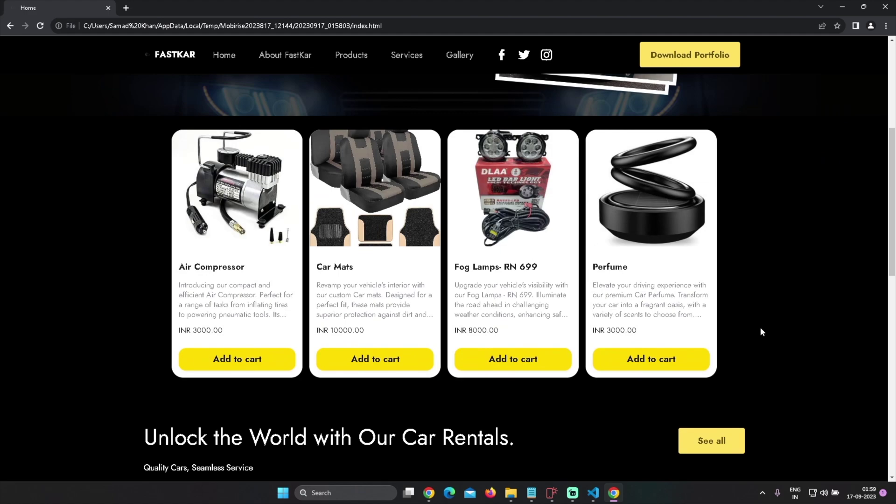
Close the Chrome preview and VS Code to get back to Mobirise
{"action": "scroll", "coordinate": [766, 336], "scroll_direction": "down", "scroll_amount": 10}
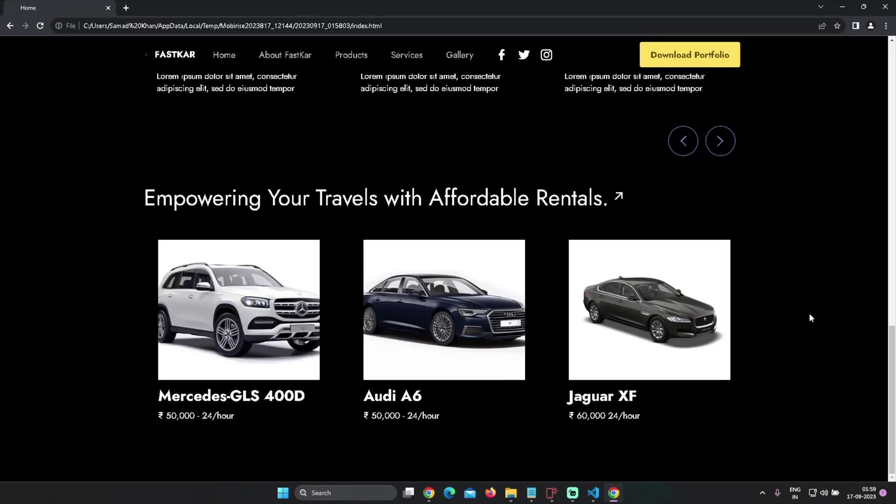
{"action": "scroll", "coordinate": [750, 250], "scroll_direction": "up", "scroll_amount": 10}
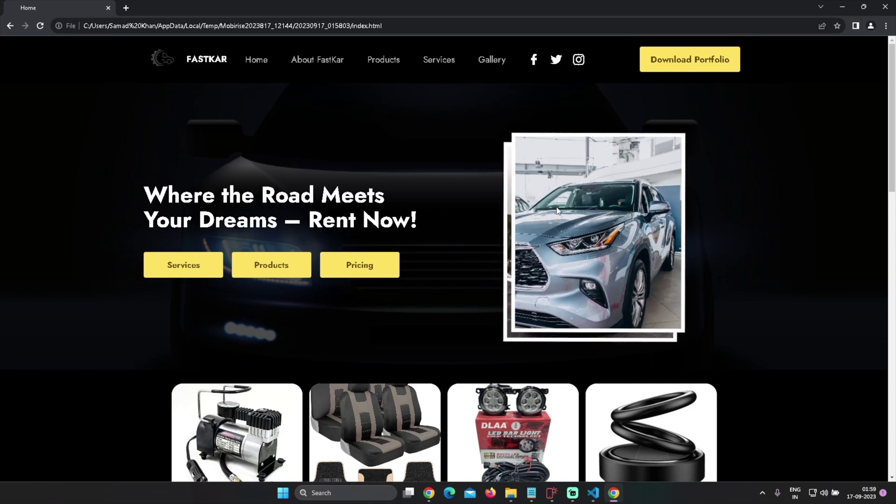
{"action": "scroll", "coordinate": [773, 252], "scroll_direction": "down", "scroll_amount": 15}
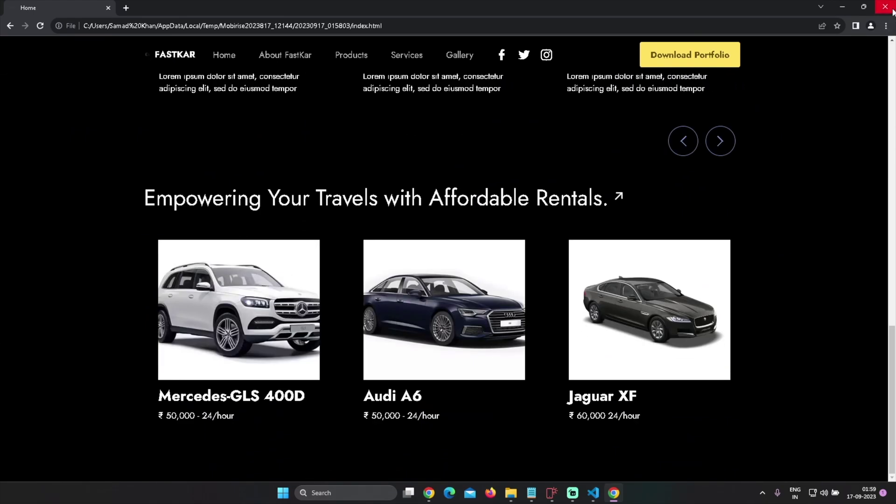
{"action": "key", "text": "ctrl+w"}
{"action": "left_click", "coordinate": [885, 9]}
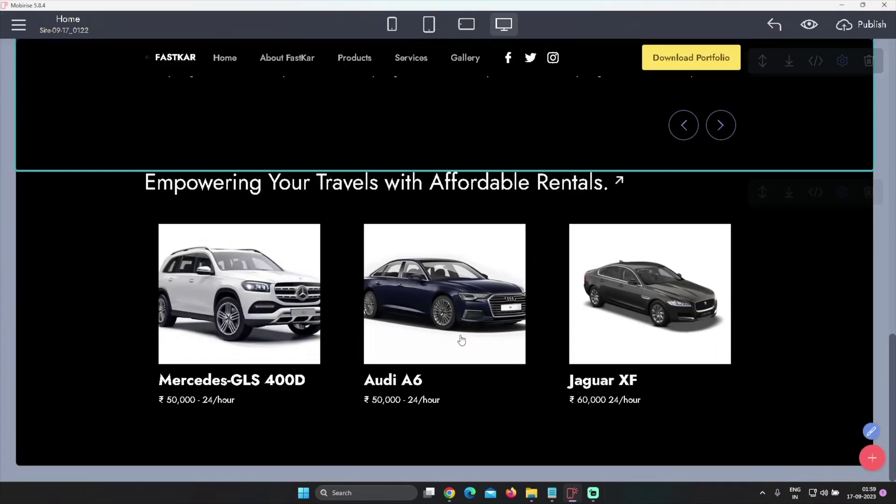
Drop the three-card Customer reviews block from More People Blocks at the page's end
{"action": "left_click", "coordinate": [869, 455]}
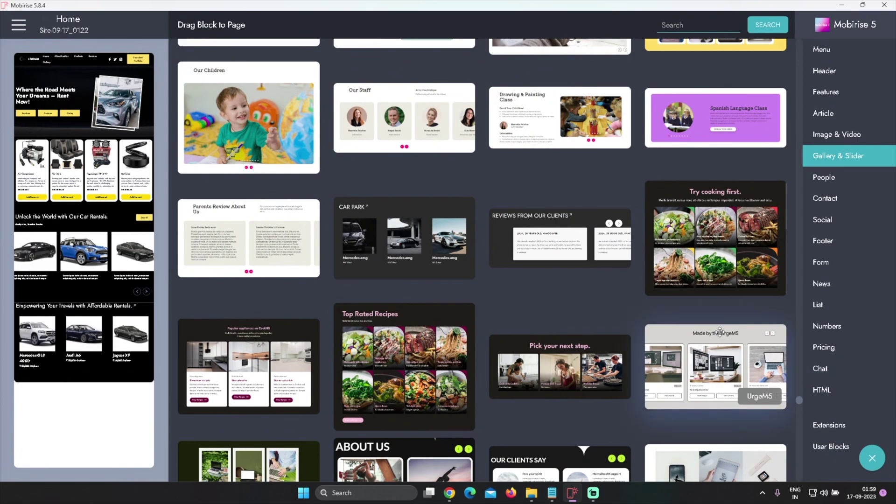
{"action": "key", "text": "alt+Tab"}
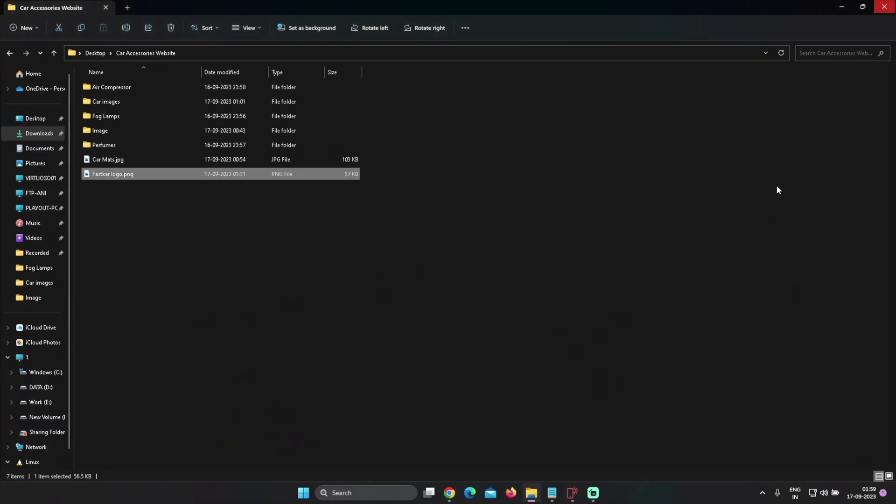
{"action": "left_click", "coordinate": [572, 494]}
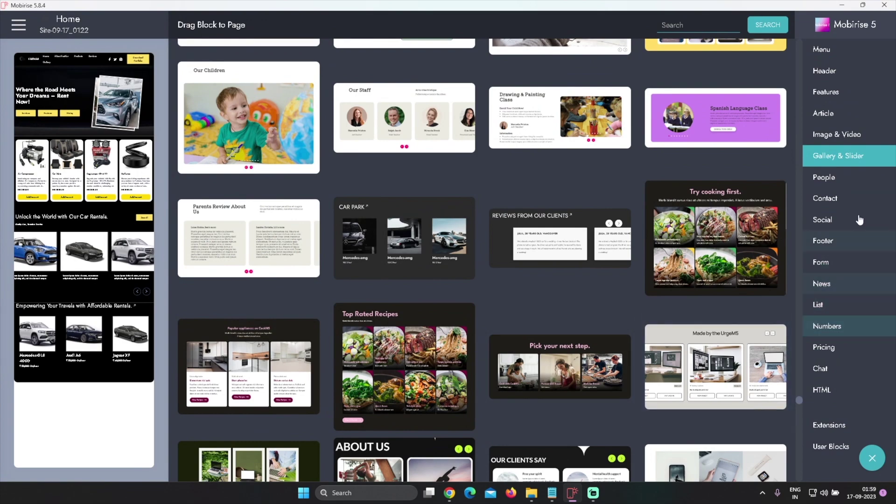
{"action": "left_click", "coordinate": [839, 241]}
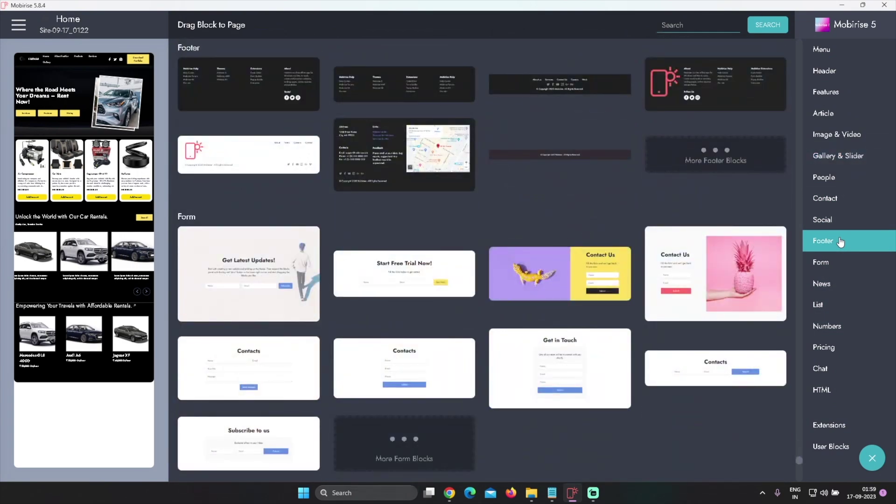
{"action": "left_click", "coordinate": [835, 221]}
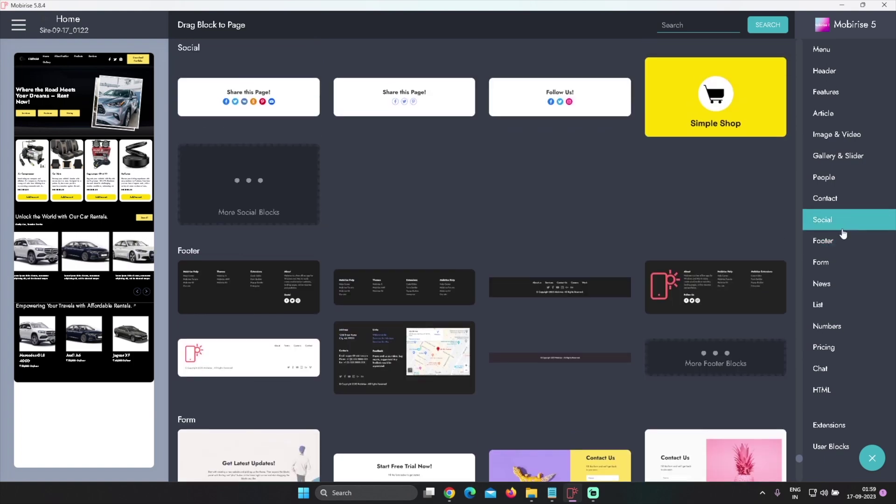
{"action": "scroll", "coordinate": [624, 299], "scroll_direction": "up", "scroll_amount": 10}
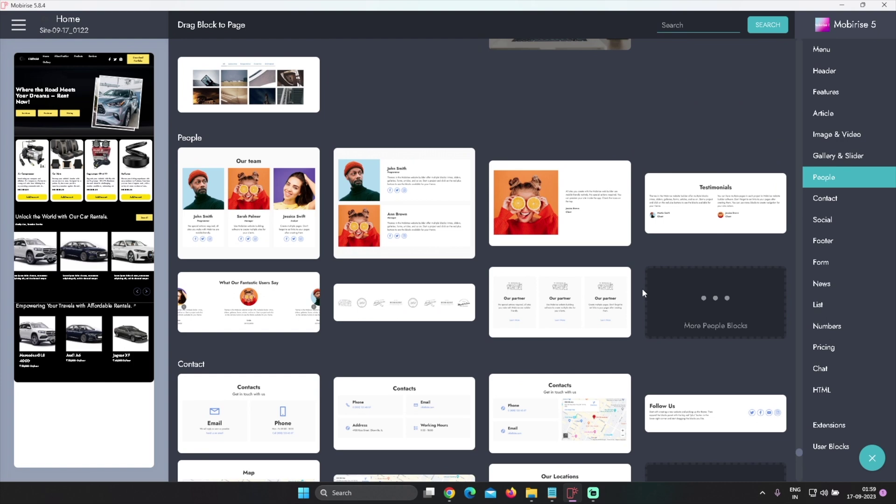
{"action": "left_click", "coordinate": [706, 319]}
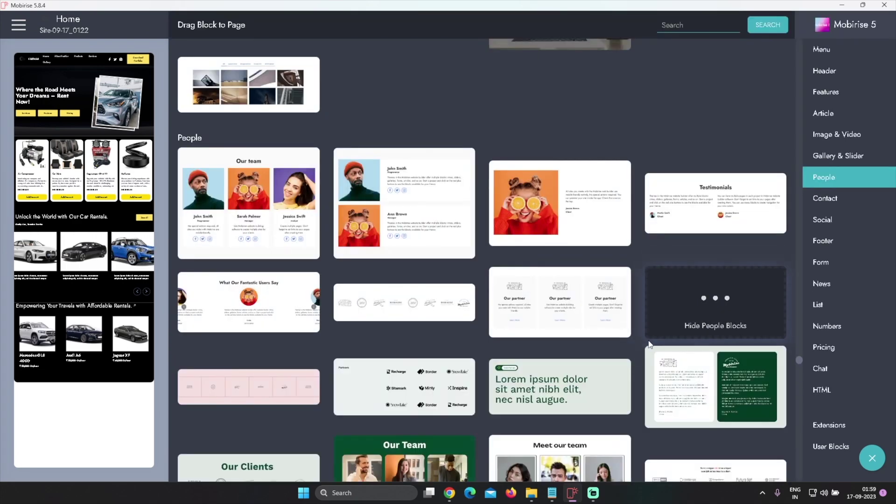
{"action": "scroll", "coordinate": [649, 344], "scroll_direction": "down", "scroll_amount": 3}
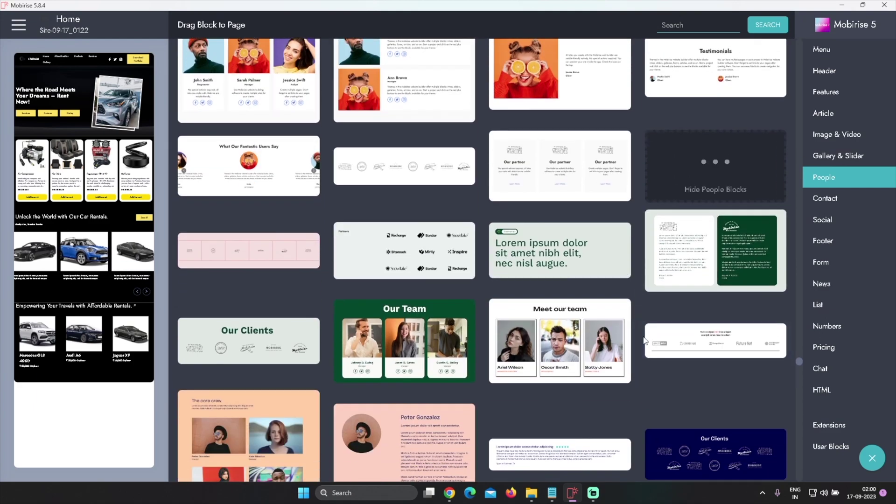
{"action": "scroll", "coordinate": [645, 340], "scroll_direction": "down", "scroll_amount": 2}
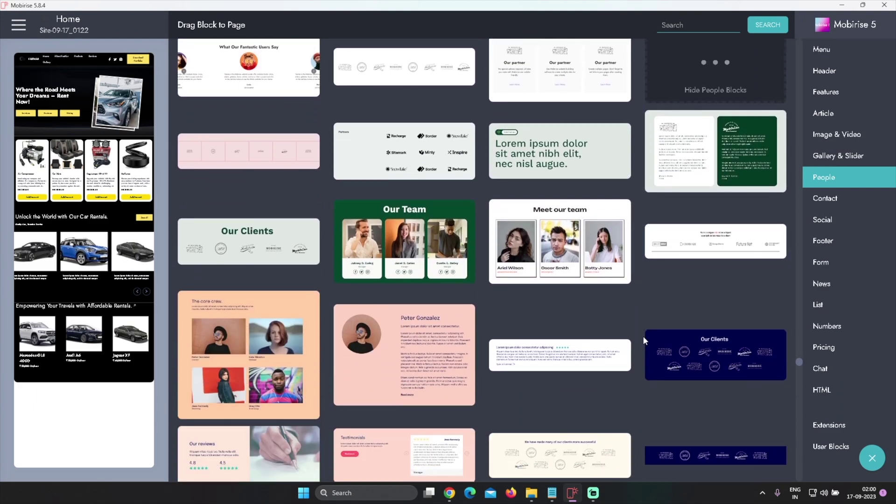
{"action": "scroll", "coordinate": [644, 338], "scroll_direction": "down", "scroll_amount": 5}
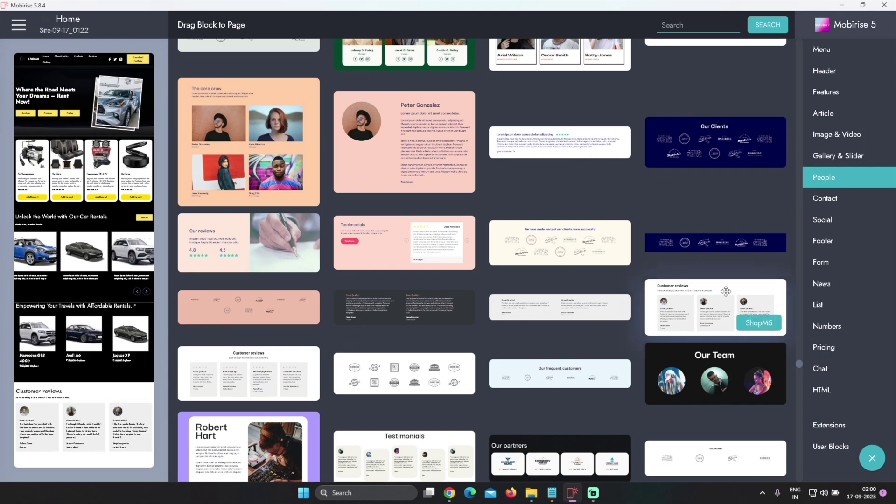
{"action": "left_click_drag", "start_coordinate": [726, 291], "coordinate": [329, 354]}
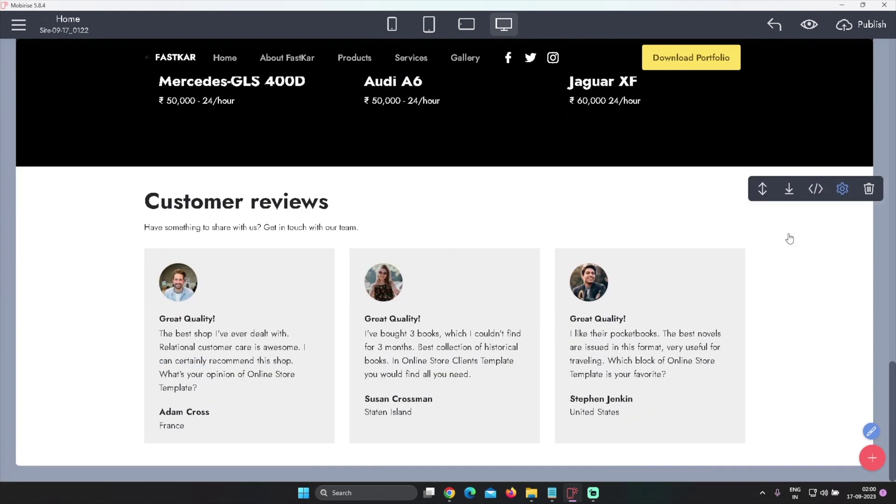
Give the reviews section minimum top padding and Left alignment, keeping it non-full-width
{"action": "left_click", "coordinate": [842, 189]}
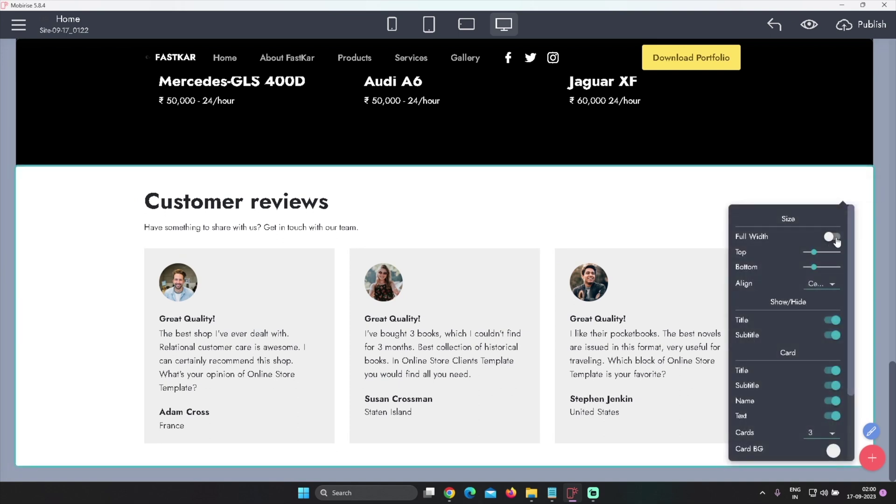
{"action": "left_click", "coordinate": [833, 237]}
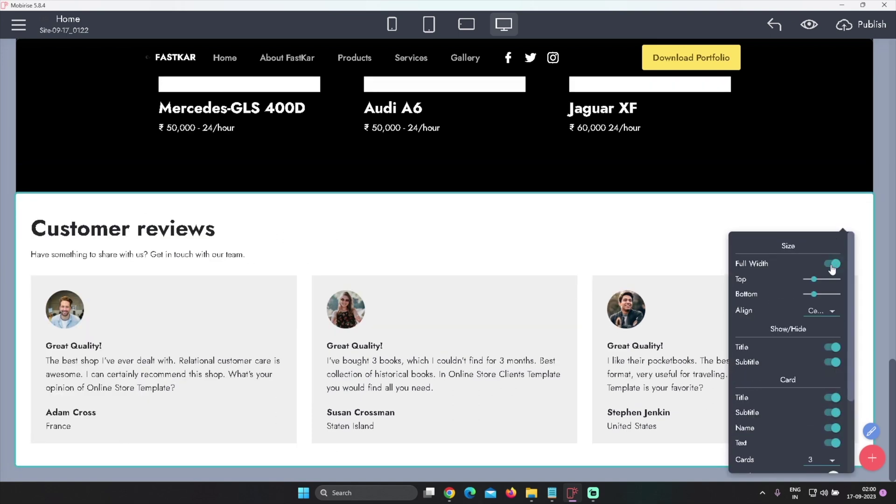
{"action": "left_click", "coordinate": [833, 264]}
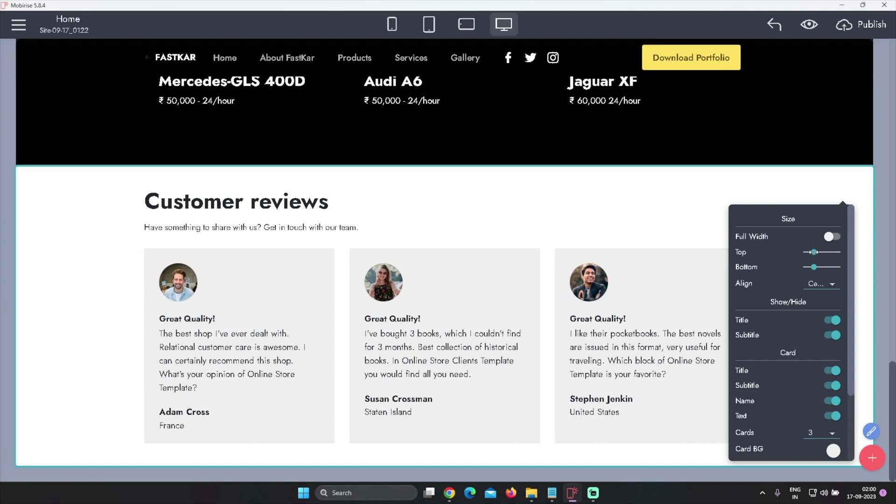
{"action": "left_click_drag", "start_coordinate": [814, 252], "coordinate": [793, 285]}
{"action": "left_click", "coordinate": [819, 319]}
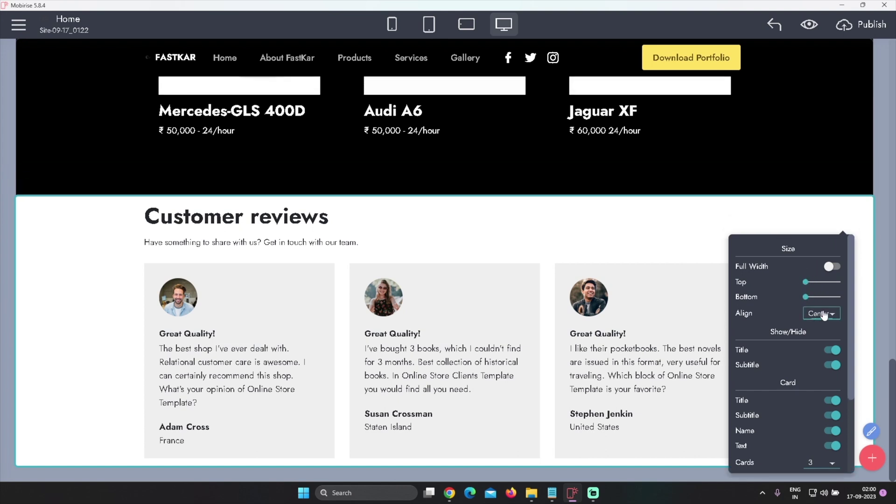
{"action": "left_click", "coordinate": [822, 329]}
Keep the reviews subtitle visible and reopen the block library
{"action": "left_click", "coordinate": [832, 365]}
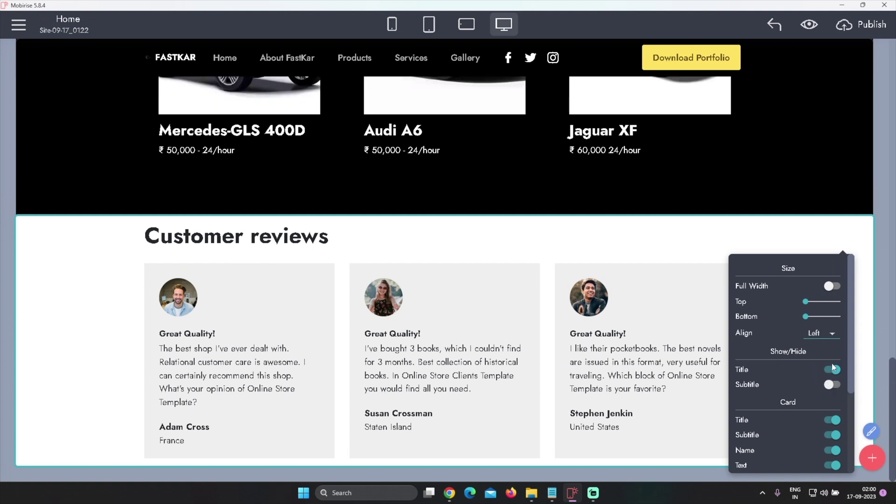
{"action": "left_click", "coordinate": [832, 384]}
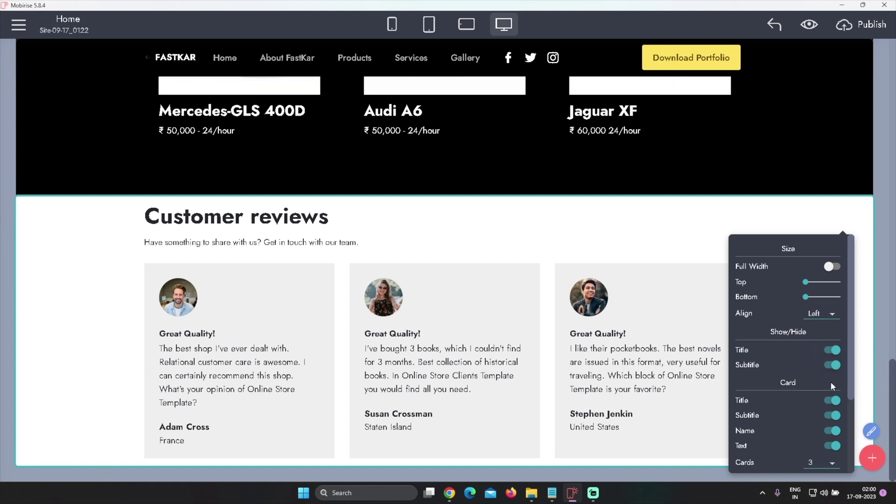
{"action": "mouse_move", "coordinate": [666, 256]}
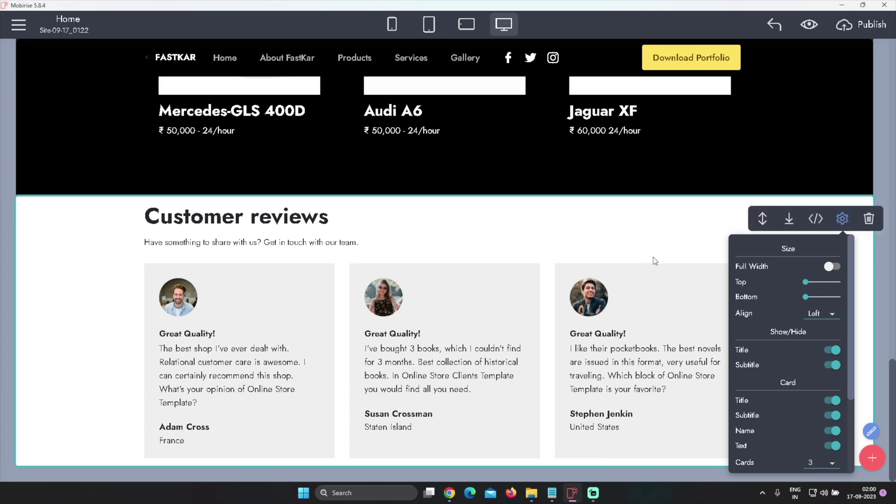
{"action": "scroll", "coordinate": [654, 261], "scroll_direction": "up", "scroll_amount": 20}
{"action": "scroll", "coordinate": [654, 262], "scroll_direction": "down", "scroll_amount": 10}
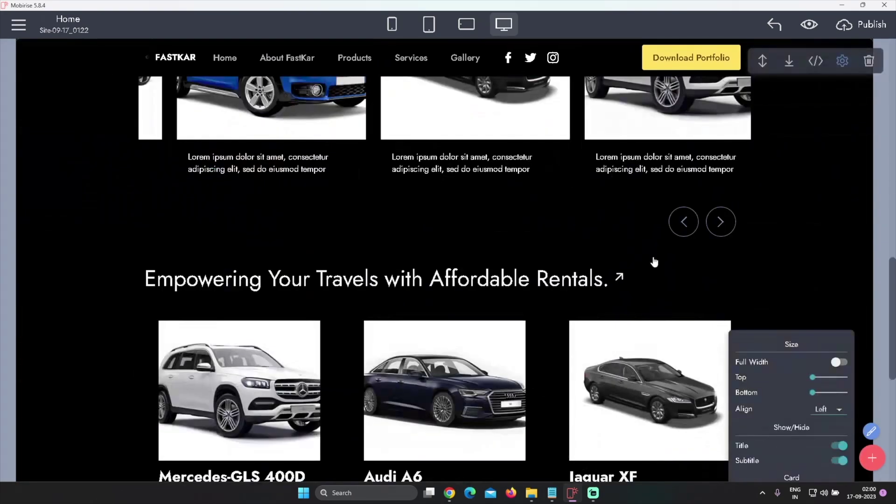
{"action": "scroll", "coordinate": [654, 262], "scroll_direction": "down", "scroll_amount": 8}
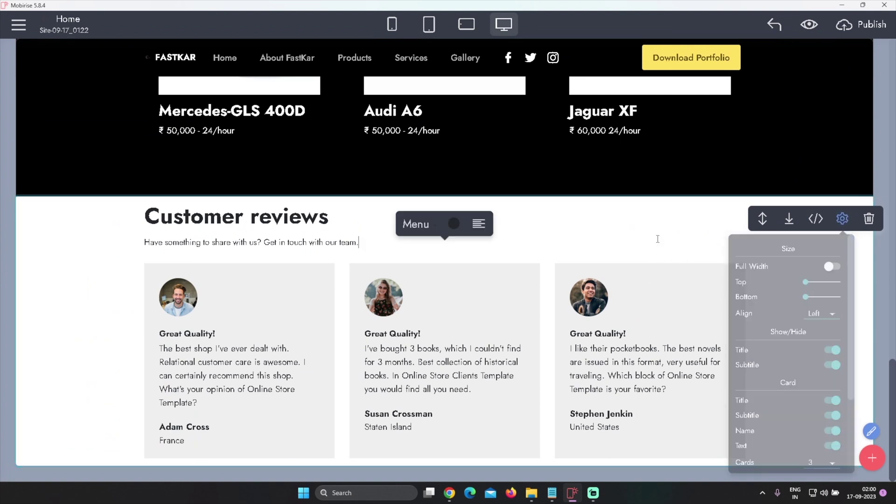
{"action": "left_click", "coordinate": [872, 457]}
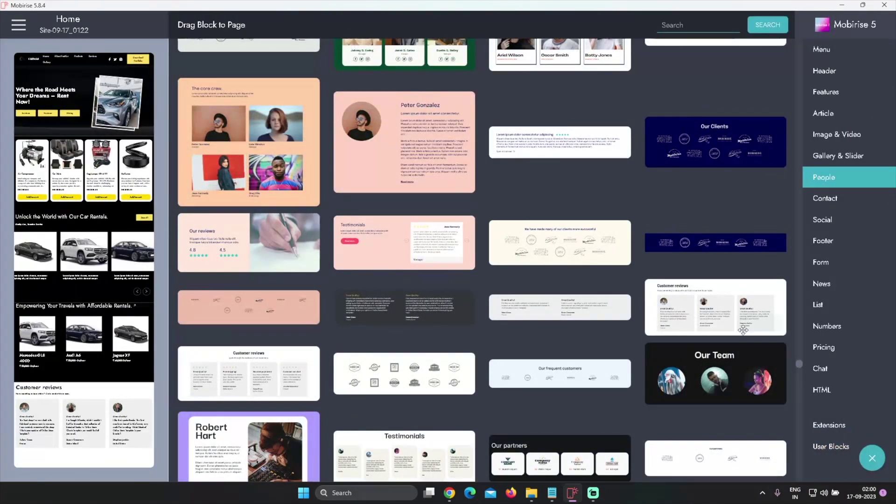
{"action": "left_click", "coordinate": [823, 240]}
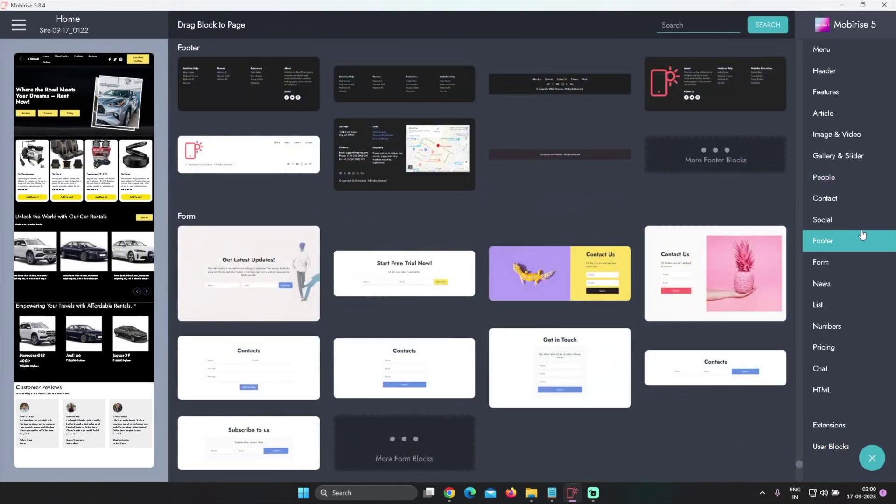
{"action": "left_click", "coordinate": [834, 199]}
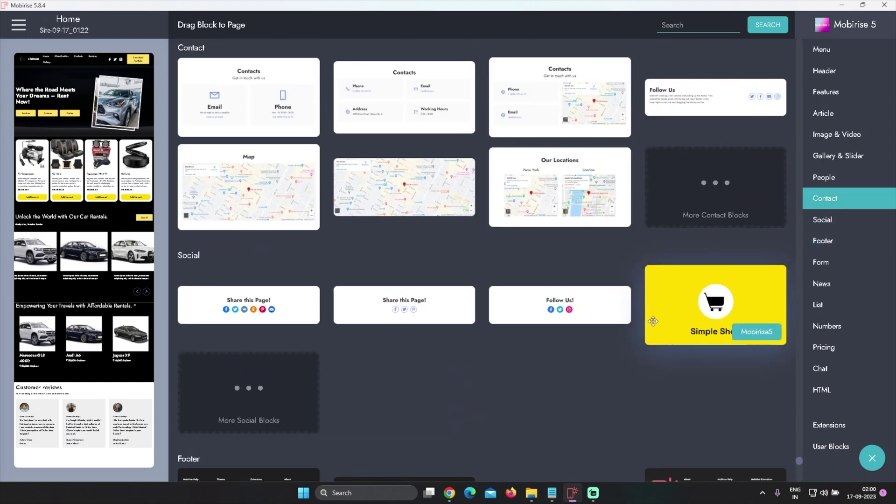
{"action": "scroll", "coordinate": [654, 321], "scroll_direction": "up", "scroll_amount": 2}
{"action": "left_click", "coordinate": [649, 325]}
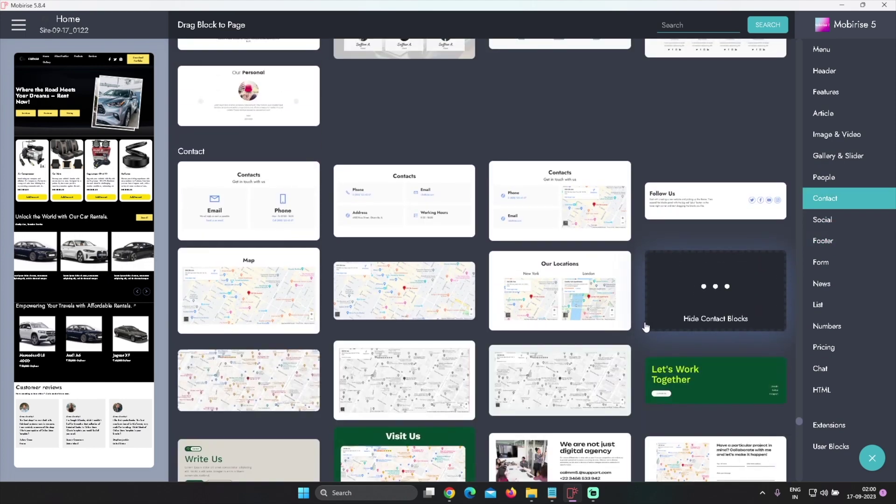
{"action": "scroll", "coordinate": [646, 326], "scroll_direction": "down", "scroll_amount": 5}
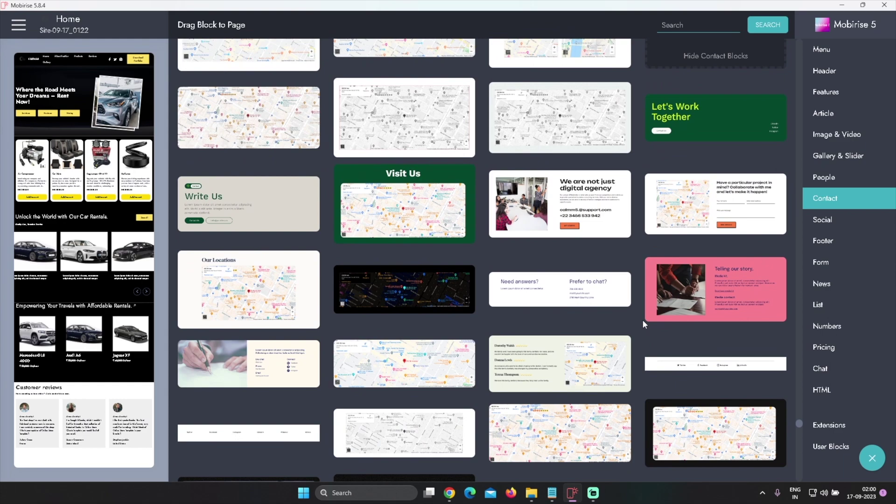
{"action": "scroll", "coordinate": [642, 320], "scroll_direction": "down", "scroll_amount": 3}
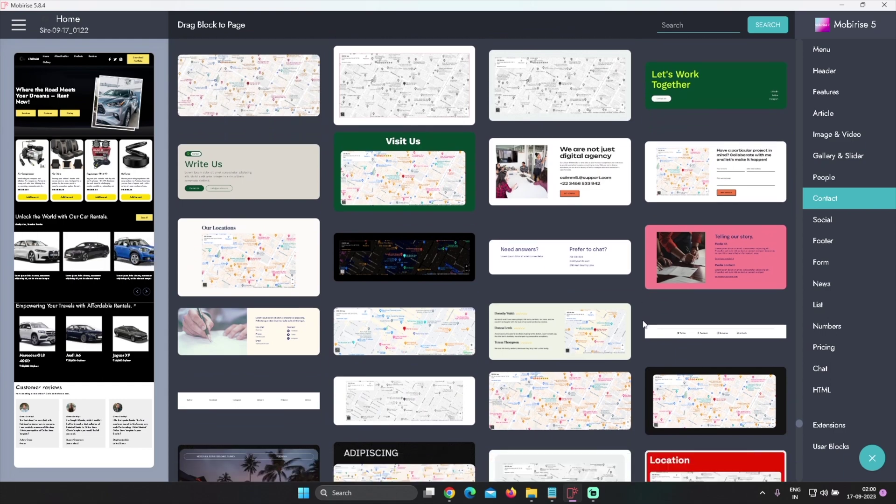
{"action": "scroll", "coordinate": [643, 320], "scroll_direction": "down", "scroll_amount": 6}
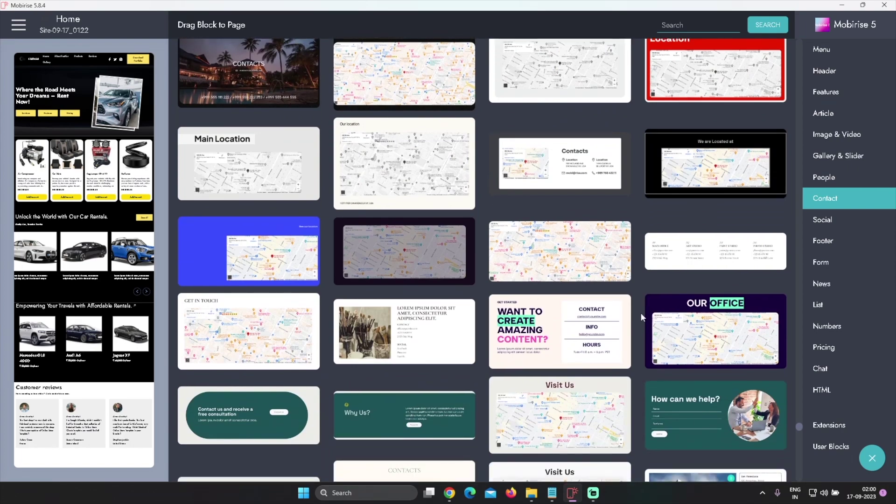
{"action": "scroll", "coordinate": [640, 312], "scroll_direction": "down", "scroll_amount": 1}
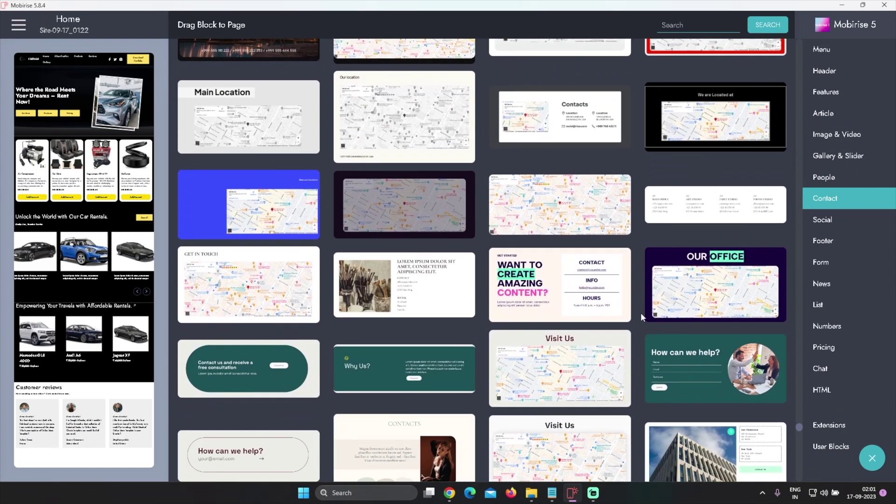
{"action": "scroll", "coordinate": [640, 313], "scroll_direction": "down", "scroll_amount": 6}
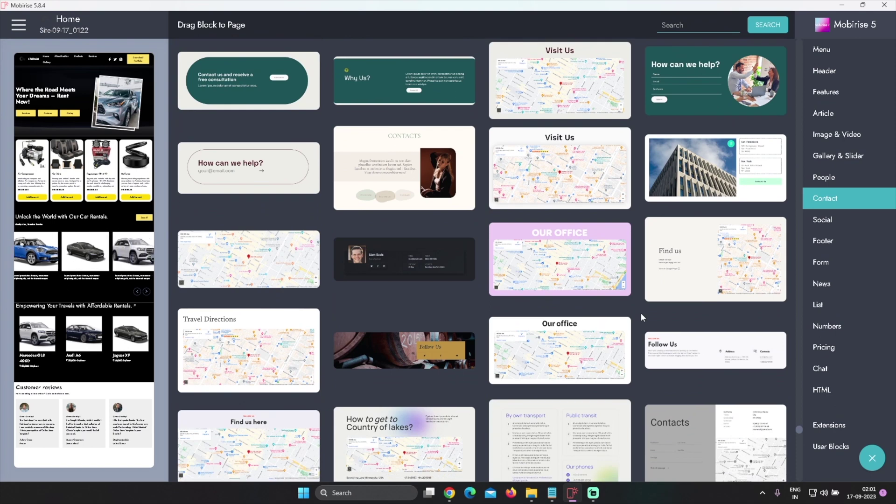
{"action": "scroll", "coordinate": [641, 317], "scroll_direction": "down", "scroll_amount": 3}
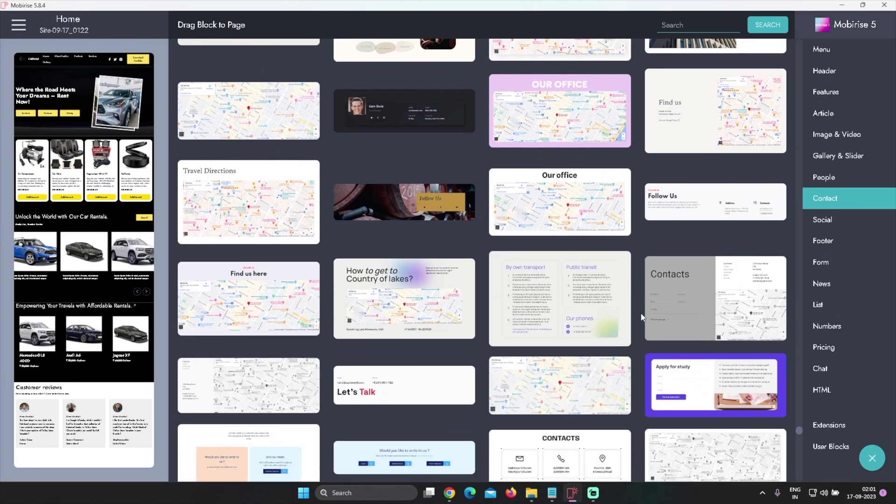
{"action": "scroll", "coordinate": [642, 318], "scroll_direction": "down", "scroll_amount": 5}
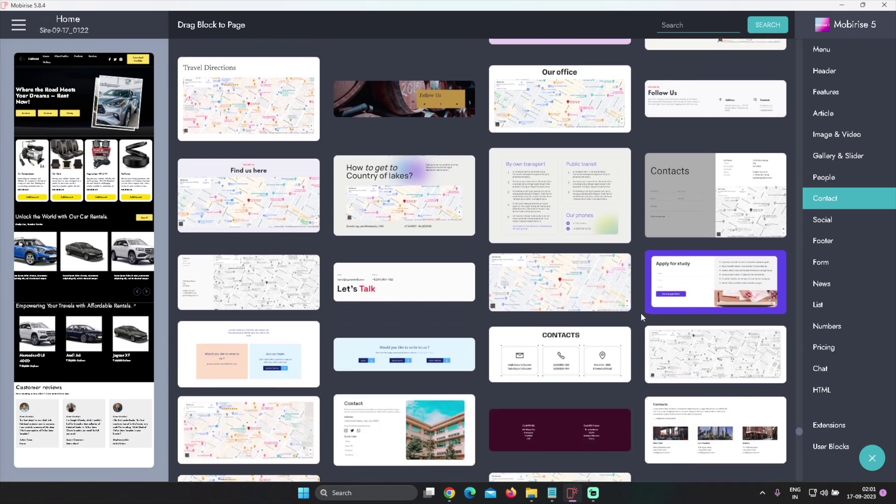
{"action": "scroll", "coordinate": [641, 317], "scroll_direction": "down", "scroll_amount": 1}
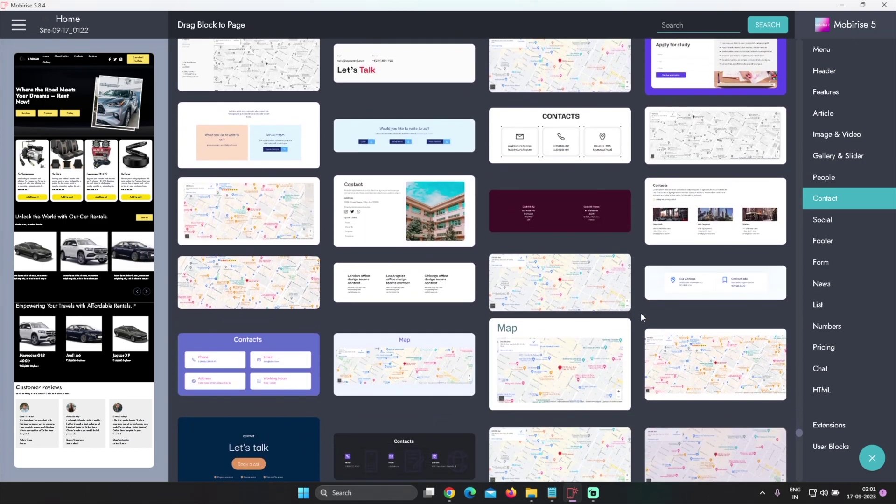
{"action": "scroll", "coordinate": [642, 317], "scroll_direction": "down", "scroll_amount": 2}
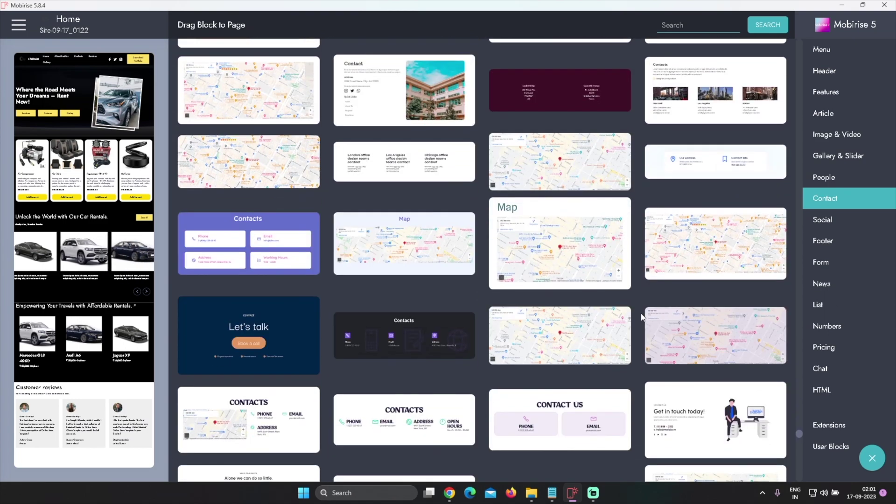
{"action": "scroll", "coordinate": [641, 317], "scroll_direction": "down", "scroll_amount": 2}
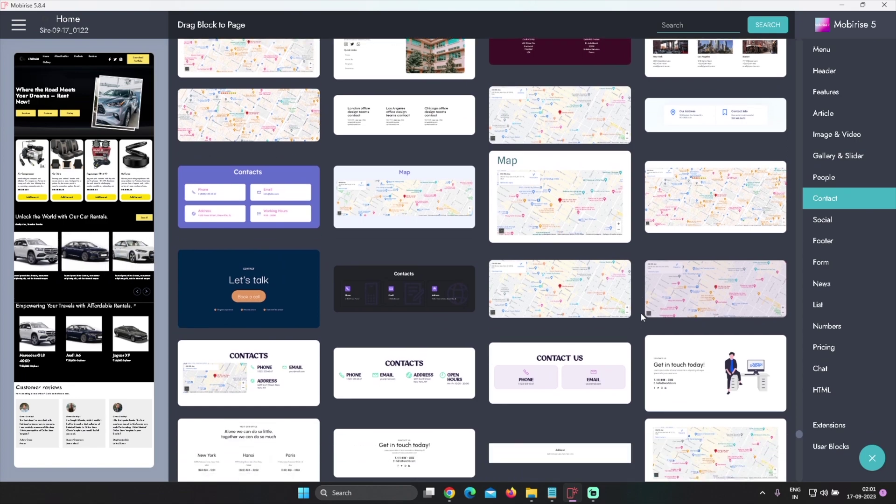
{"action": "scroll", "coordinate": [642, 317], "scroll_direction": "down", "scroll_amount": 1}
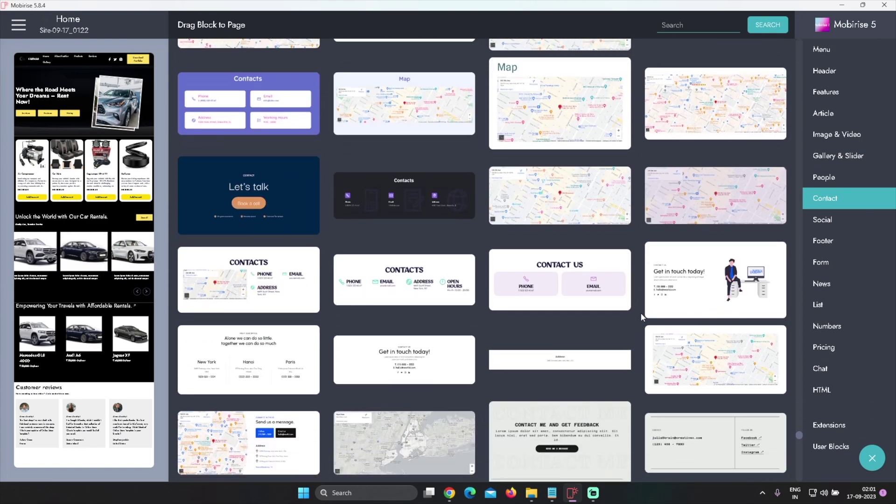
{"action": "scroll", "coordinate": [641, 317], "scroll_direction": "down", "scroll_amount": 2}
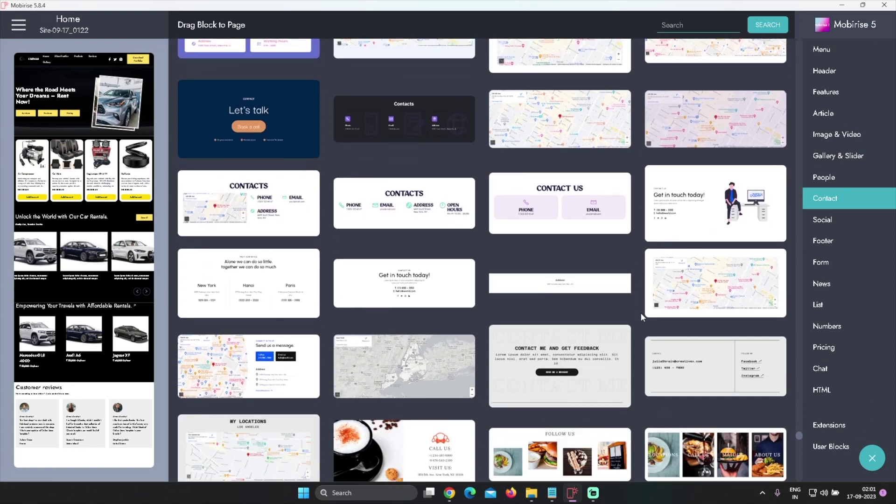
{"action": "scroll", "coordinate": [642, 317], "scroll_direction": "up", "scroll_amount": 6}
{"action": "scroll", "coordinate": [641, 317], "scroll_direction": "down", "scroll_amount": 2}
{"action": "scroll", "coordinate": [641, 317], "scroll_direction": "down", "scroll_amount": 3}
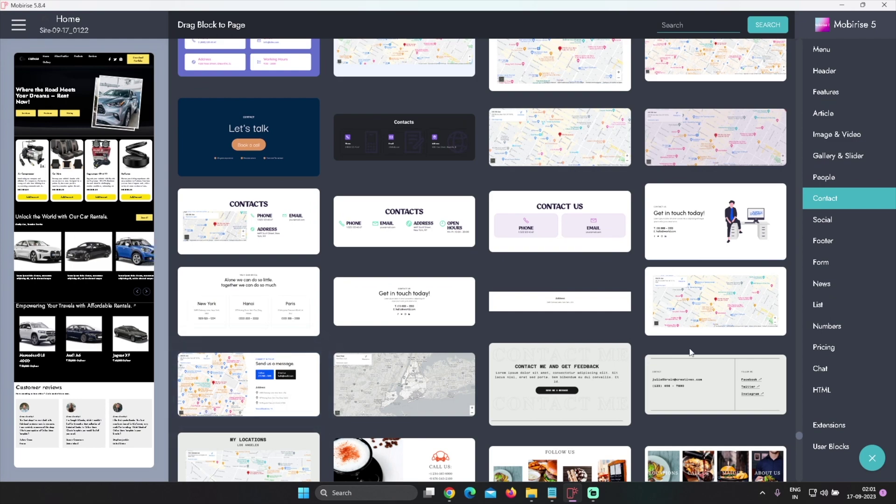
{"action": "scroll", "coordinate": [650, 370], "scroll_direction": "up", "scroll_amount": 2}
{"action": "scroll", "coordinate": [650, 370], "scroll_direction": "up", "scroll_amount": 10}
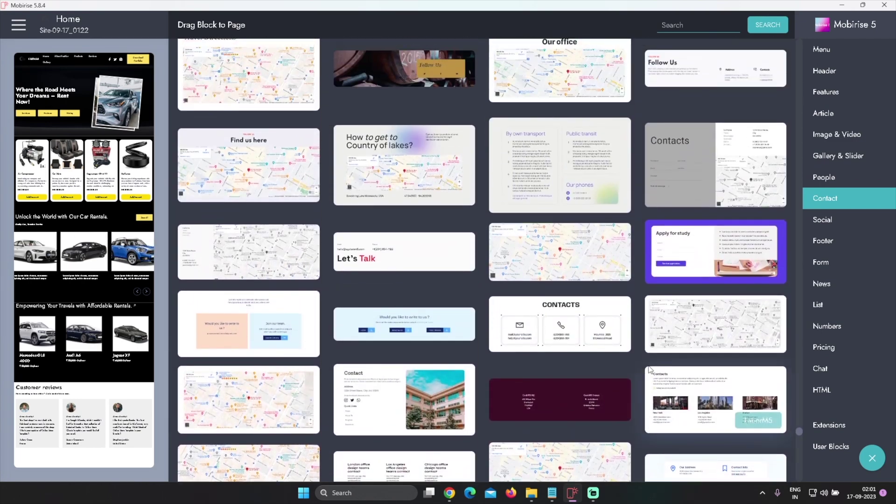
{"action": "scroll", "coordinate": [649, 365], "scroll_direction": "up", "scroll_amount": 6}
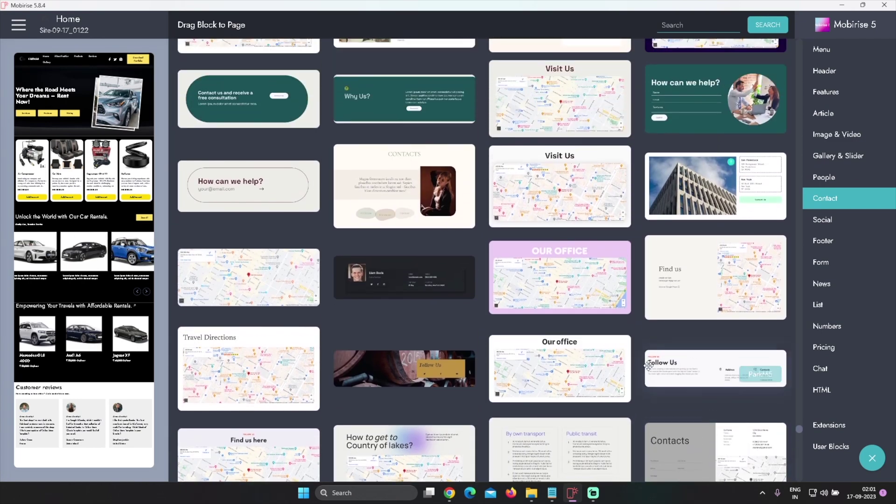
{"action": "scroll", "coordinate": [650, 370], "scroll_direction": "up", "scroll_amount": 4}
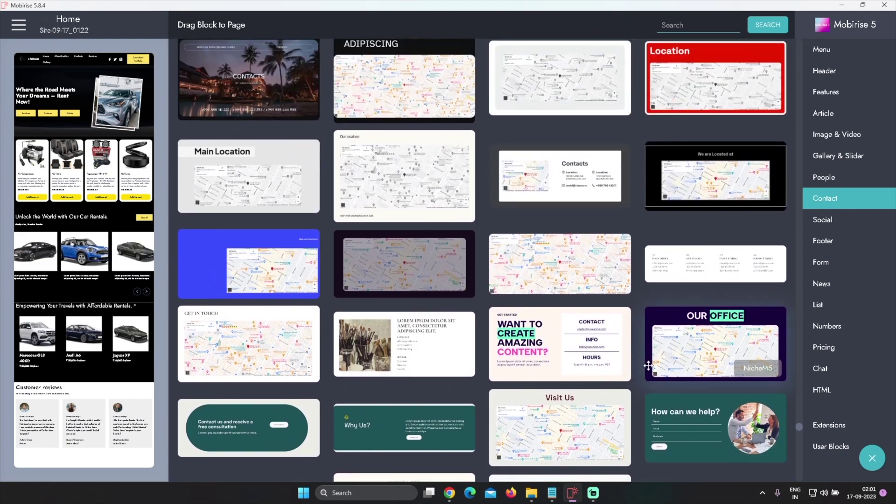
Add the map Contacts block with a black section background and dark container
{"action": "left_click_drag", "start_coordinate": [577, 175], "coordinate": [51, 429]}
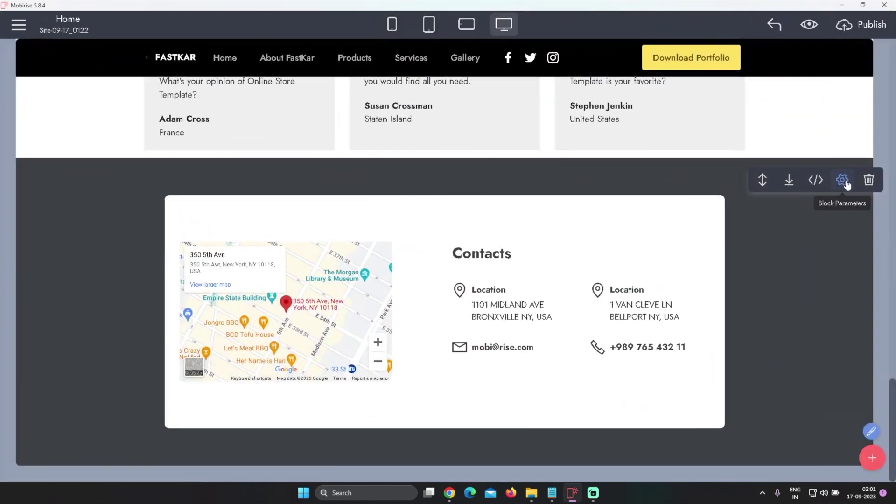
{"action": "left_click", "coordinate": [842, 178]}
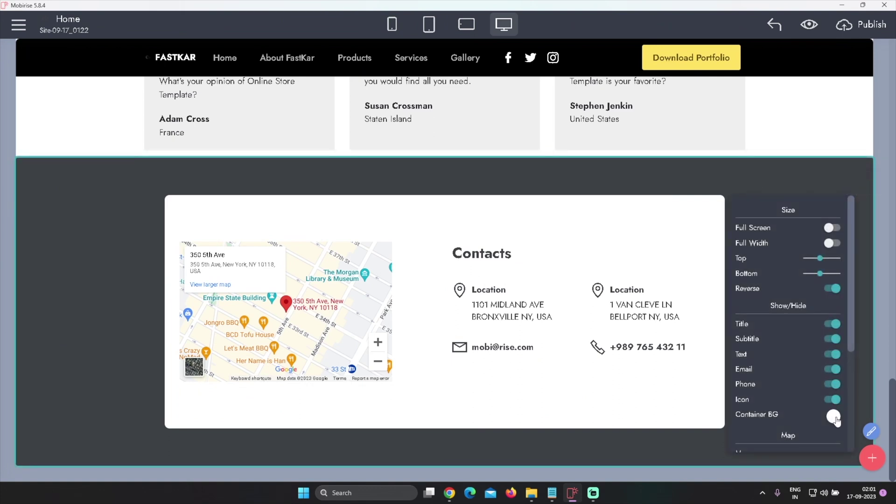
{"action": "scroll", "coordinate": [808, 407], "scroll_direction": "down", "scroll_amount": 3}
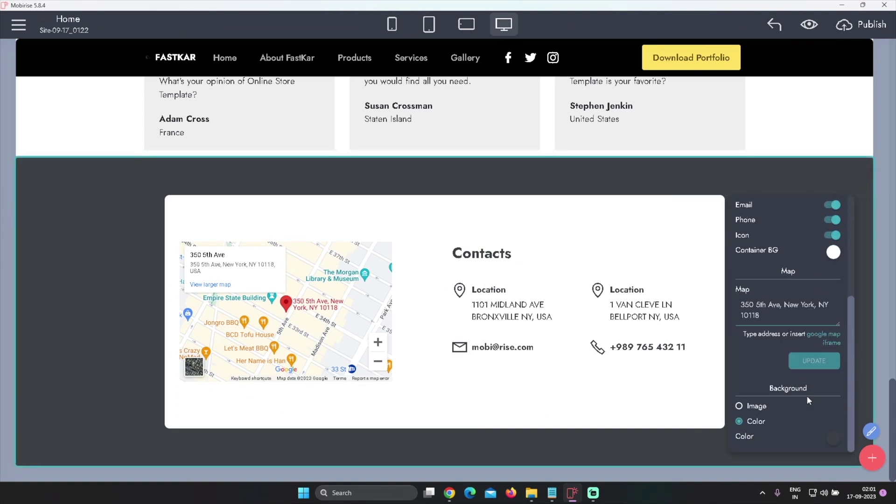
{"action": "left_click", "coordinate": [827, 438]}
{"action": "left_click", "coordinate": [866, 396]}
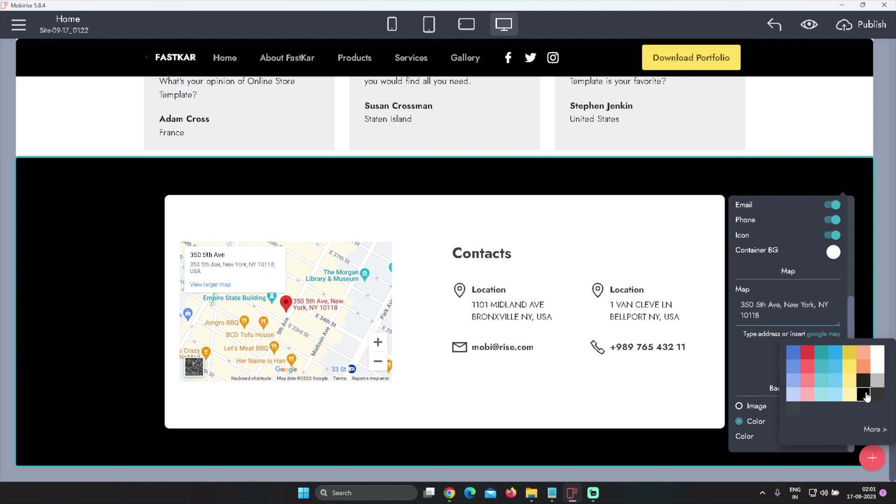
{"action": "left_click", "coordinate": [833, 252]}
{"action": "left_click", "coordinate": [864, 302]}
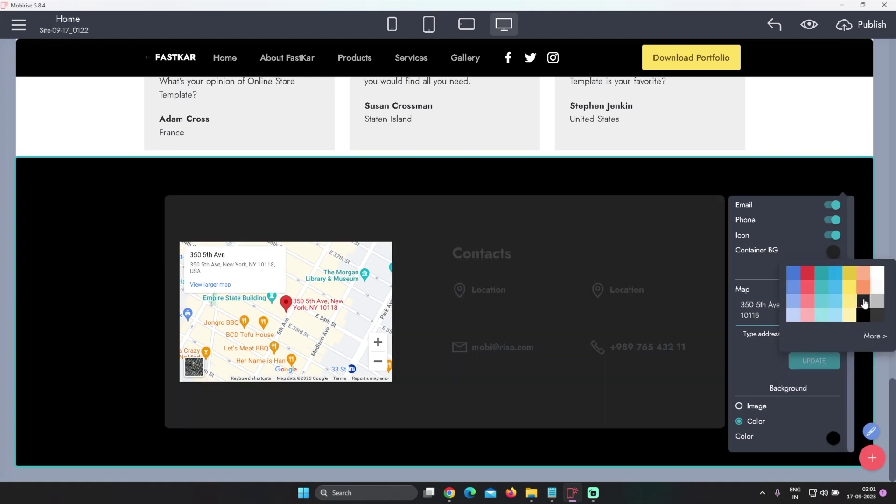
{"action": "left_click", "coordinate": [770, 281]}
{"action": "scroll", "coordinate": [805, 314], "scroll_direction": "up", "scroll_amount": 3}
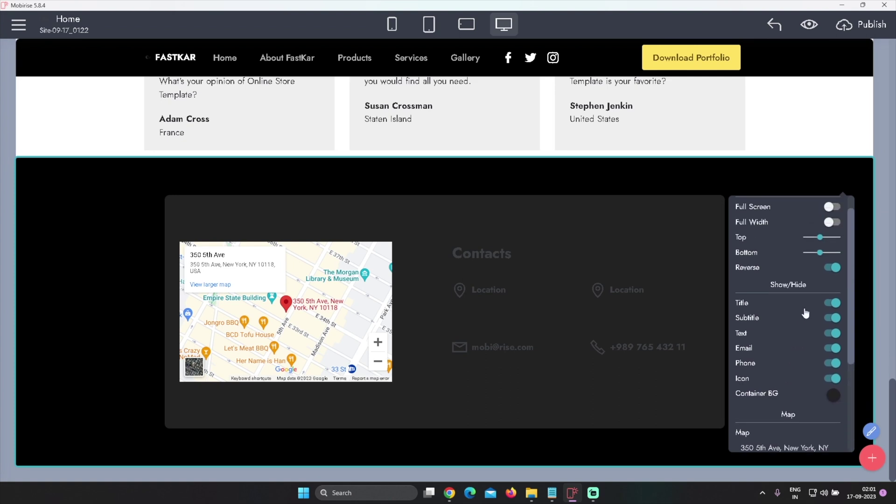
{"action": "scroll", "coordinate": [810, 319], "scroll_direction": "down", "scroll_amount": 3}
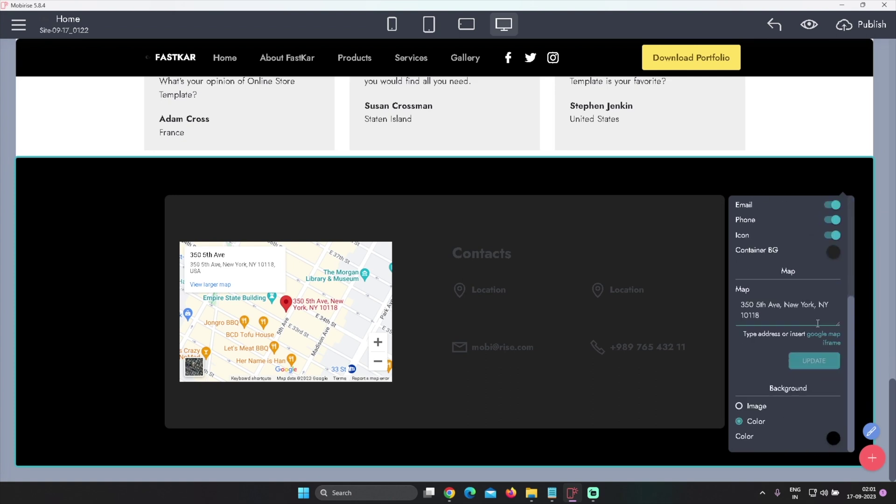
Make the Contacts heading and Location labels white
{"action": "left_click", "coordinate": [480, 252]}
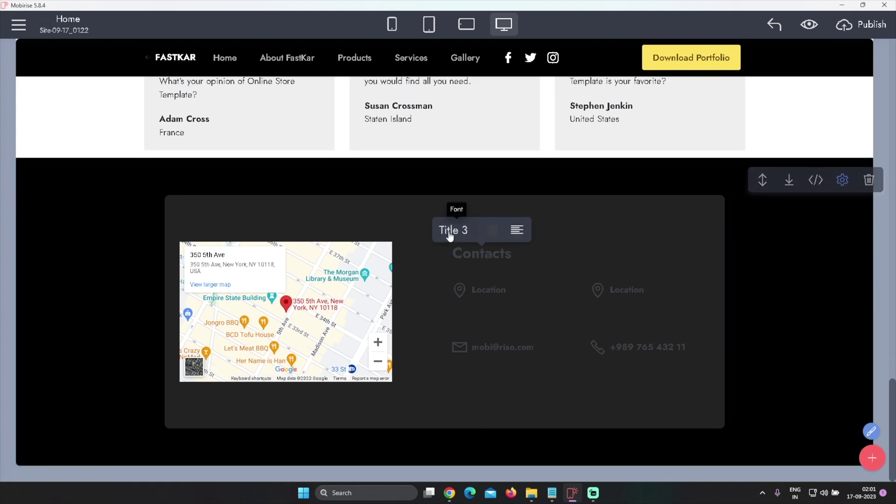
{"action": "left_click", "coordinate": [491, 232]}
{"action": "left_click", "coordinate": [586, 260]}
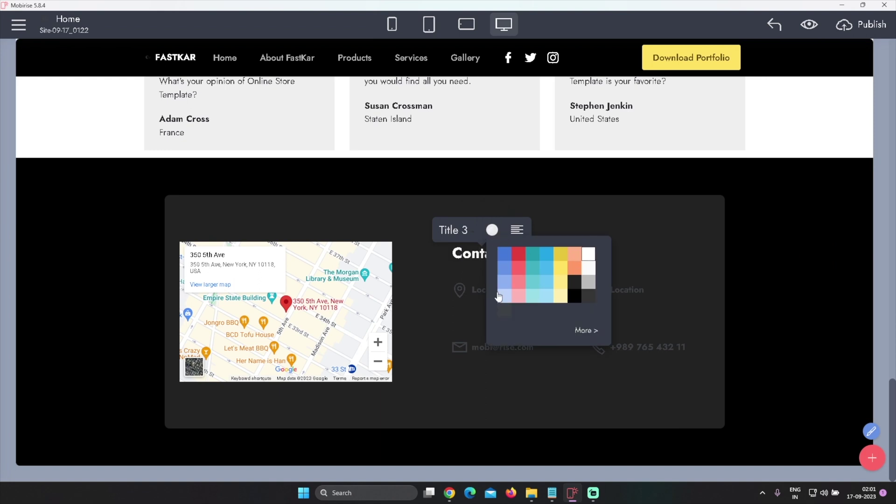
{"action": "left_click", "coordinate": [491, 295]}
{"action": "left_click", "coordinate": [491, 294]}
{"action": "left_click", "coordinate": [494, 270]}
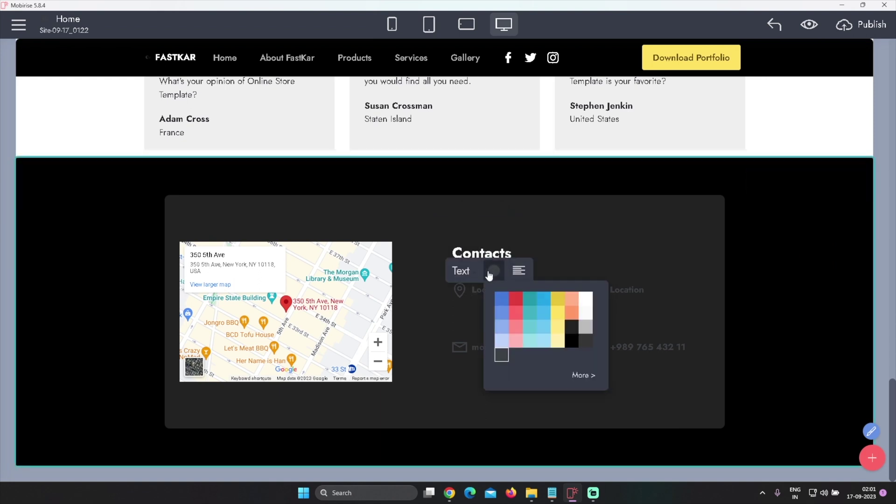
{"action": "left_click", "coordinate": [585, 299]}
Make the Contacts phone number white
{"action": "left_click", "coordinate": [644, 347]}
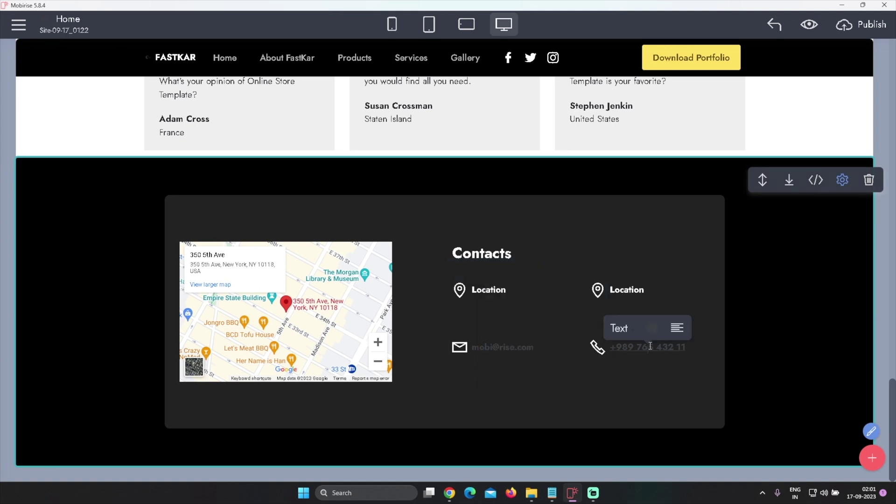
{"action": "left_click", "coordinate": [652, 327]}
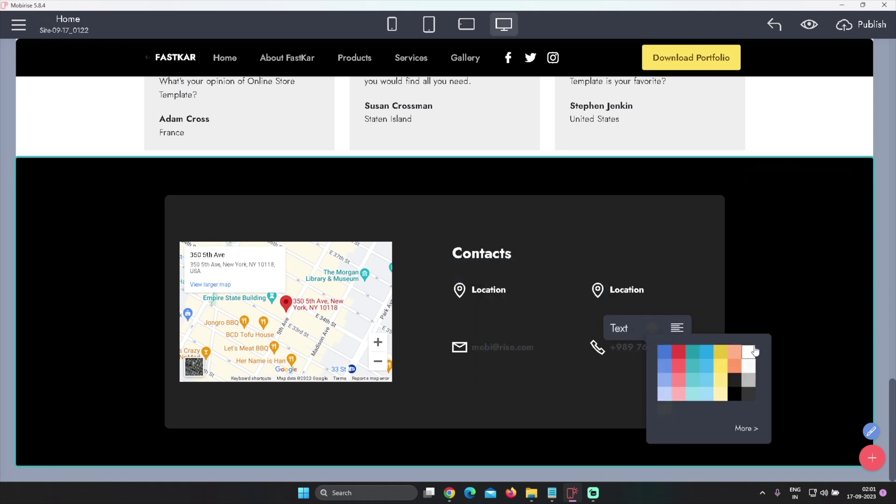
{"action": "left_click", "coordinate": [749, 352]}
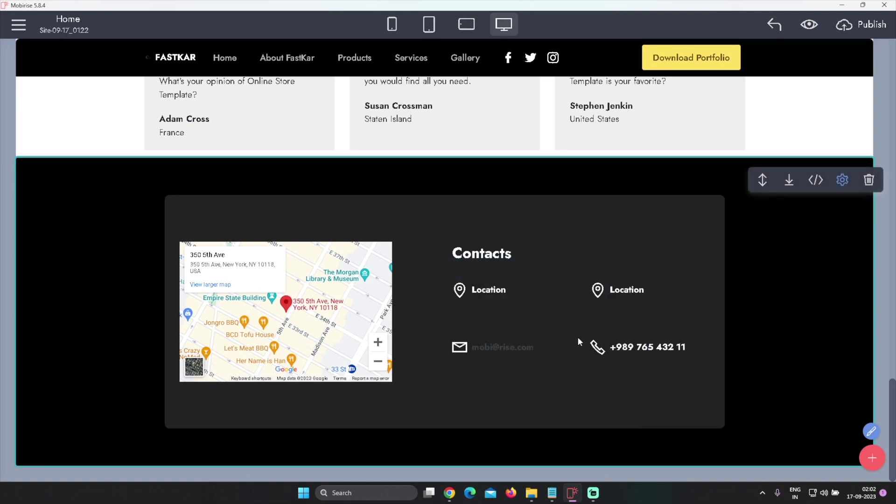
{"action": "scroll", "coordinate": [579, 362], "scroll_direction": "up", "scroll_amount": 2}
{"action": "scroll", "coordinate": [584, 360], "scroll_direction": "down", "scroll_amount": 2}
{"action": "scroll", "coordinate": [660, 271], "scroll_direction": "up", "scroll_amount": 5}
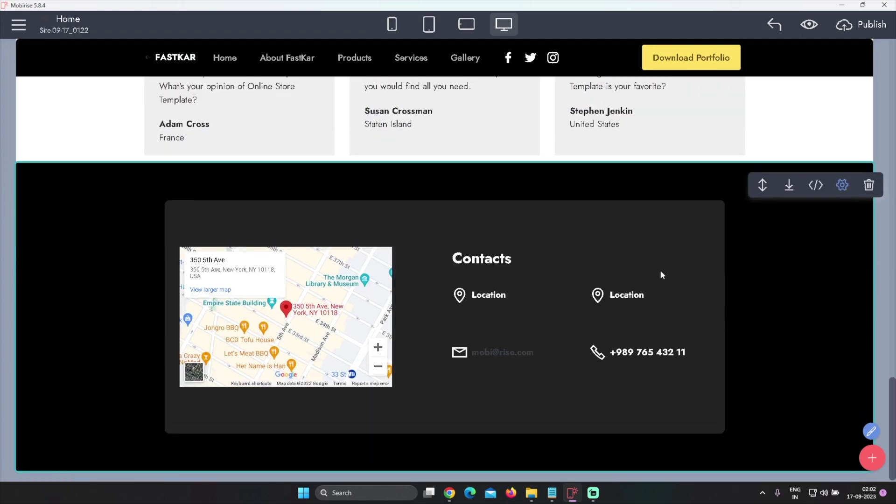
{"action": "scroll", "coordinate": [669, 274], "scroll_direction": "down", "scroll_amount": 4}
{"action": "scroll", "coordinate": [671, 278], "scroll_direction": "down", "scroll_amount": 1}
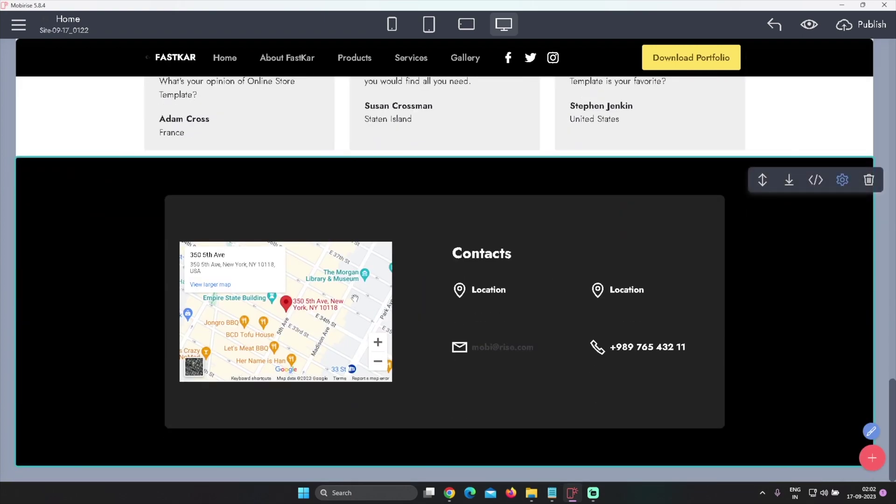
Turn the first Location text and the email link white, then select the left address
{"action": "left_click", "coordinate": [500, 314]}
{"action": "left_click", "coordinate": [530, 286]}
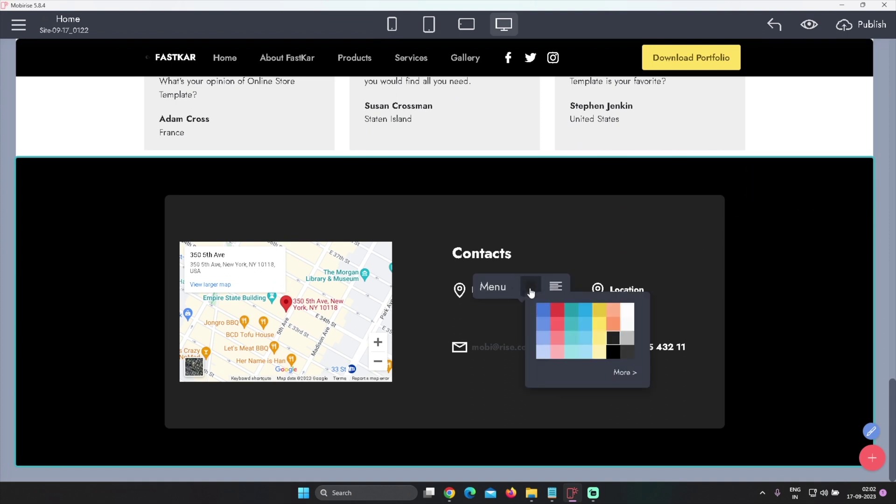
{"action": "left_click", "coordinate": [626, 313]}
{"action": "left_click", "coordinate": [522, 370]}
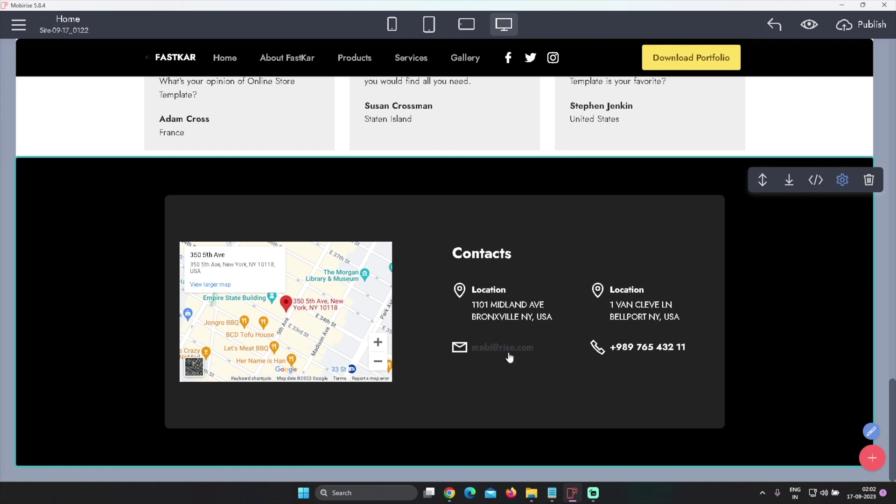
{"action": "left_click", "coordinate": [509, 354]}
{"action": "left_click", "coordinate": [508, 328]}
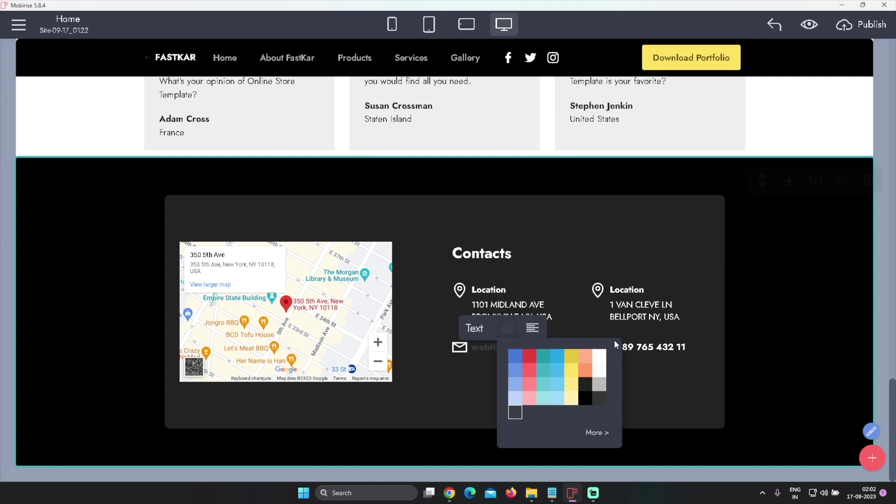
{"action": "left_click", "coordinate": [599, 356]}
{"action": "left_click", "coordinate": [657, 360]}
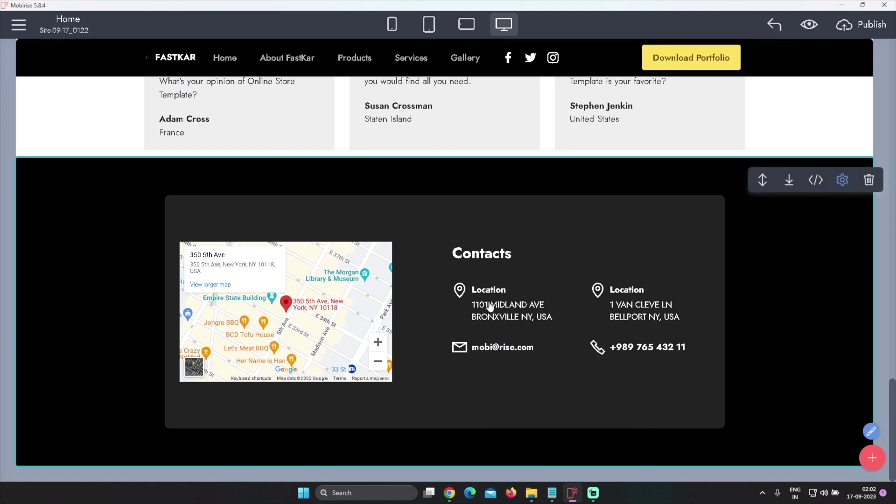
{"action": "left_click", "coordinate": [490, 306]}
{"action": "left_click_drag", "start_coordinate": [473, 305], "coordinate": [554, 322]}
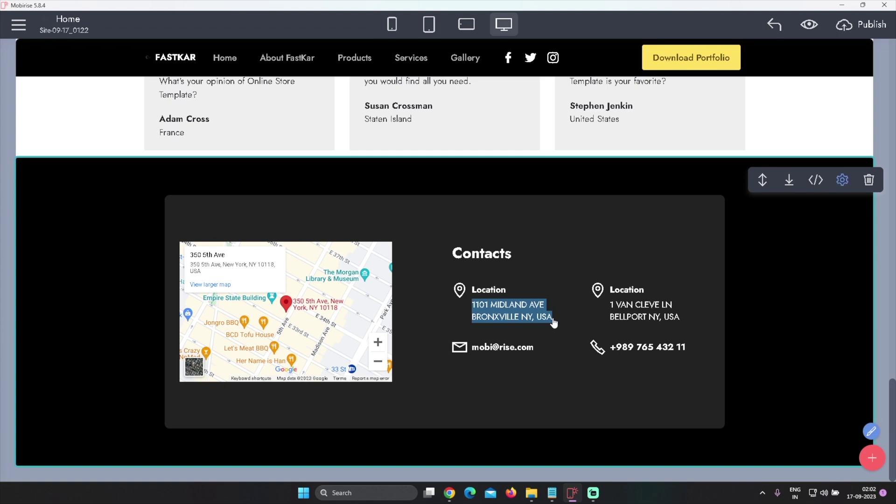
Replace the left and right Location addresses with the business's local addresses
{"action": "left_click_drag", "start_coordinate": [554, 322], "coordinate": [553, 321]}
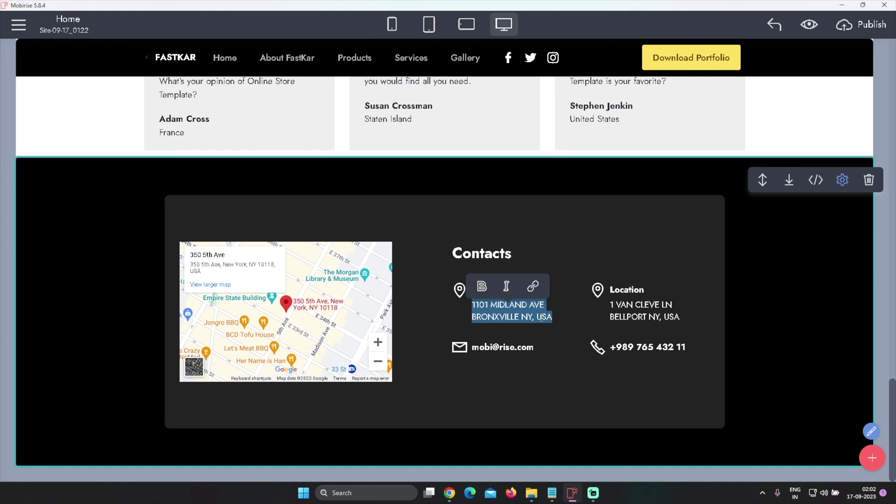
{"action": "type", "text": "Abids,"}
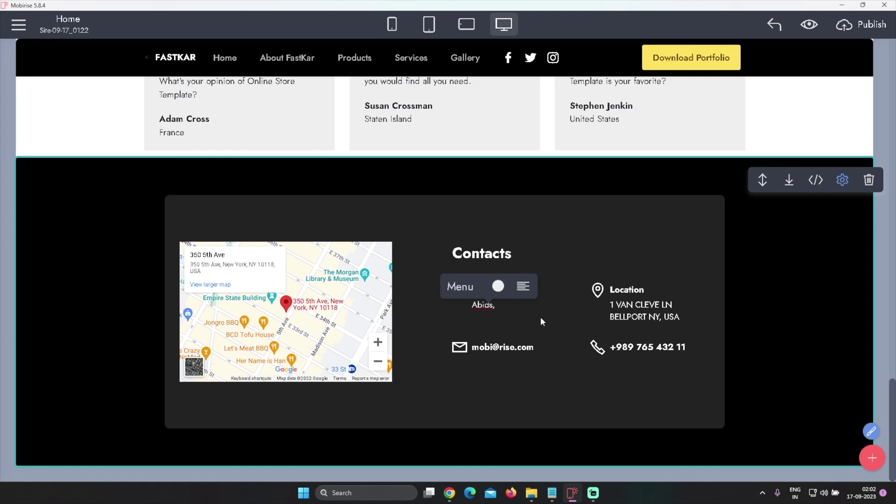
{"action": "type", "text": " Nampally Roa"}
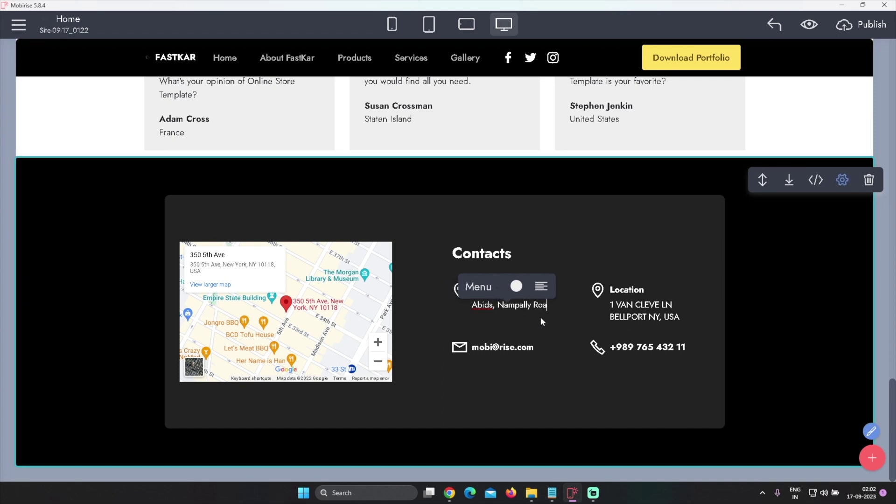
{"action": "type", "text": "d, Besides Metro Station"}
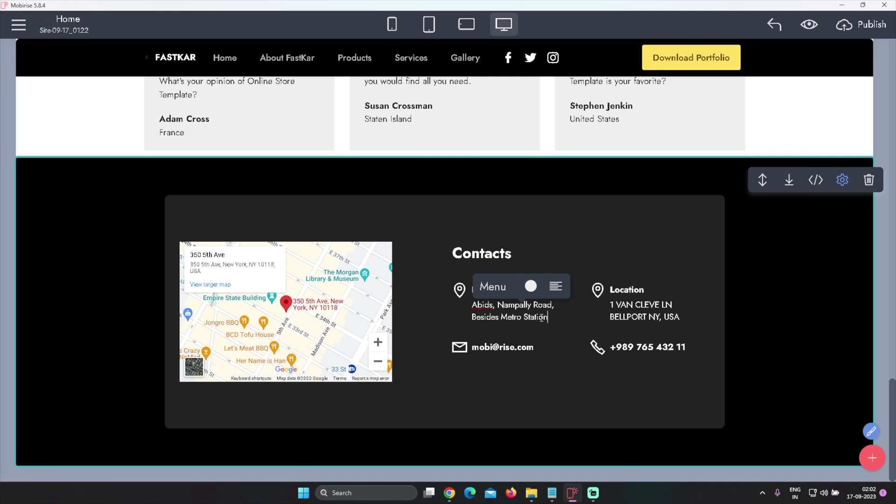
{"action": "double_click", "coordinate": [622, 306]}
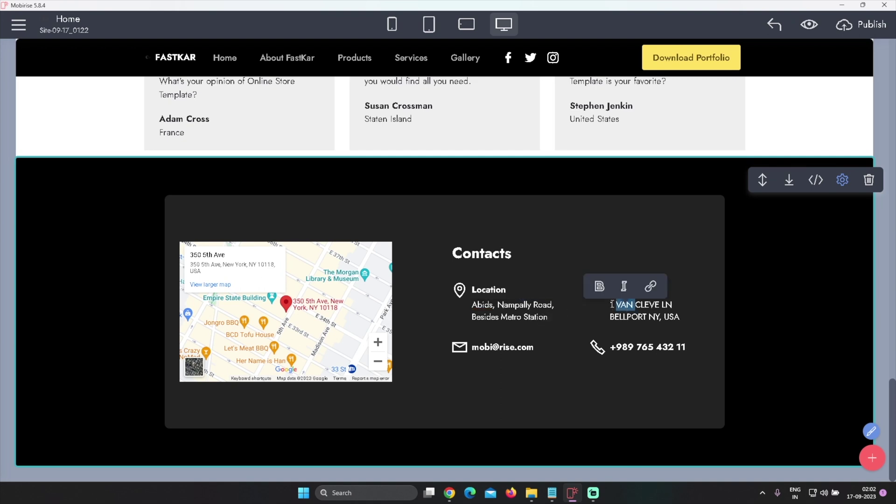
{"action": "left_click_drag", "start_coordinate": [612, 304], "coordinate": [679, 317]}
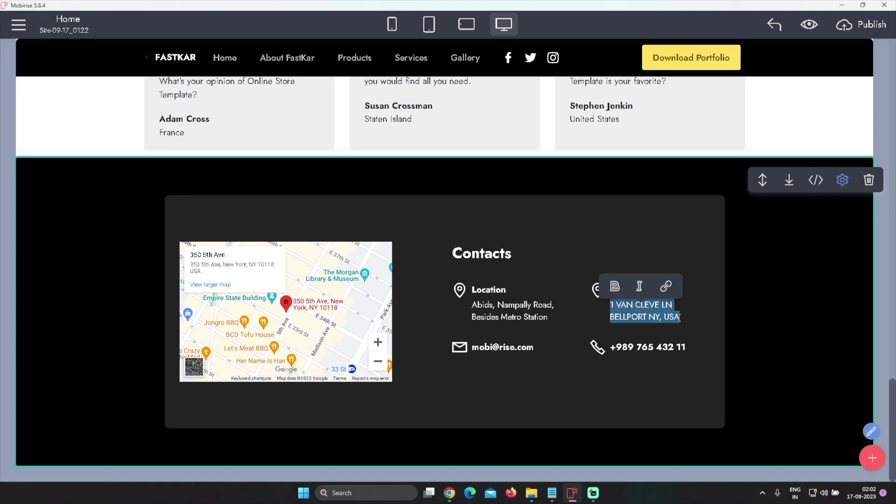
{"action": "key", "text": "BackSpace"}
{"action": "type", "text": "Shamshabad,"}
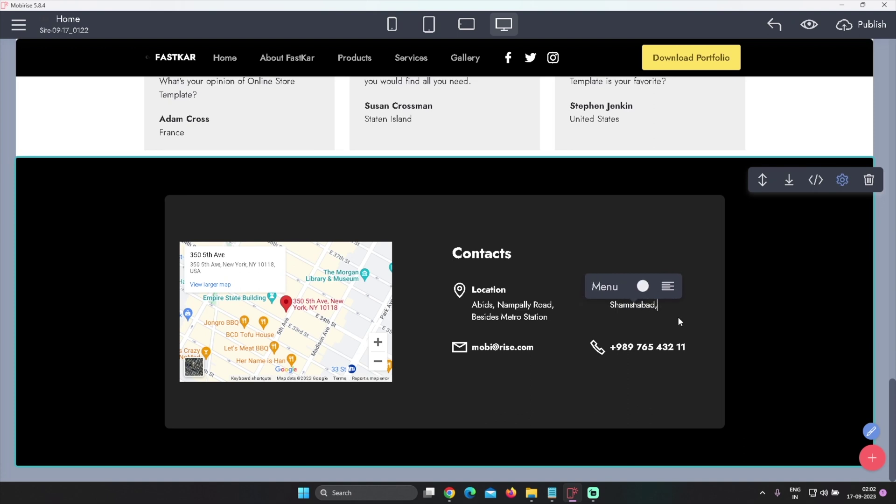
{"action": "type", "text": " Befopre"}
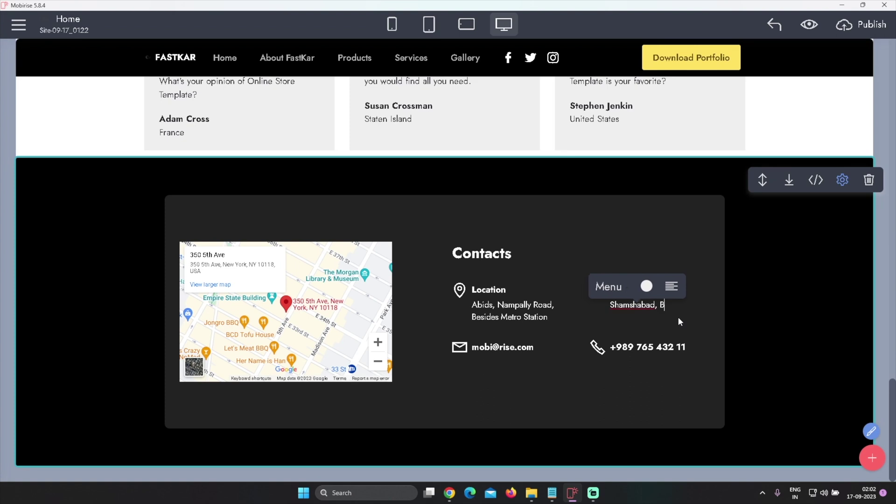
{"action": "type", "text": "e Airport"}
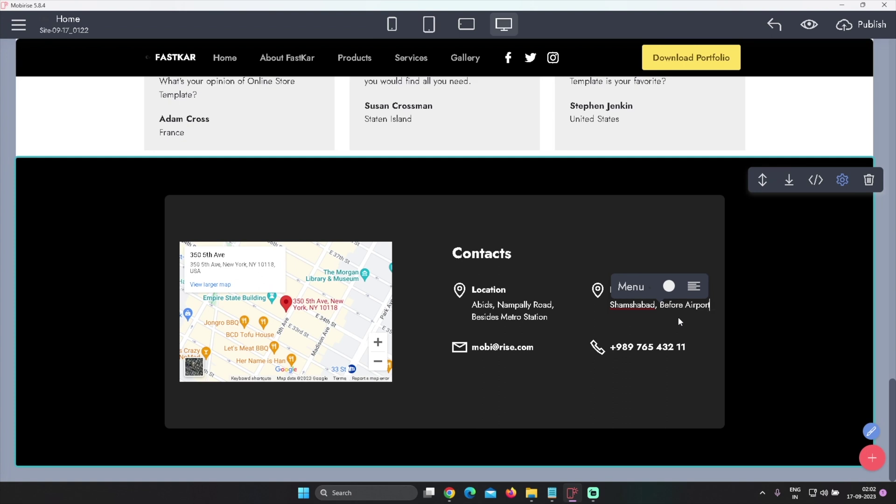
Replace the phone line with the business's new +91 phone number
{"action": "left_click", "coordinate": [636, 348]}
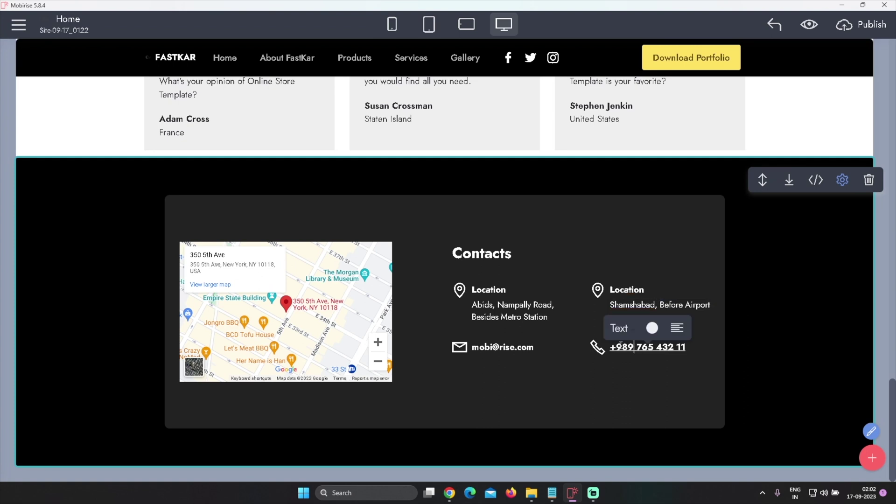
{"action": "left_click_drag", "start_coordinate": [616, 347], "coordinate": [688, 353]}
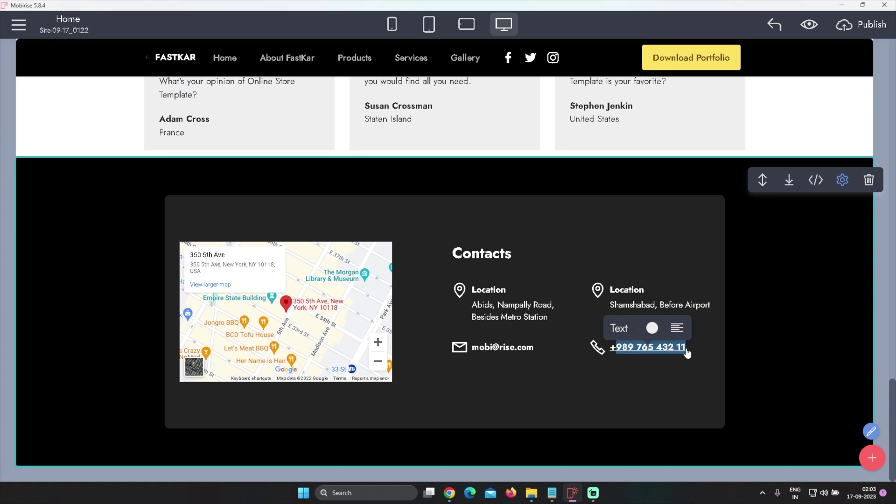
{"action": "type", "text": "+"}
{"action": "key", "text": "BackSpace"}
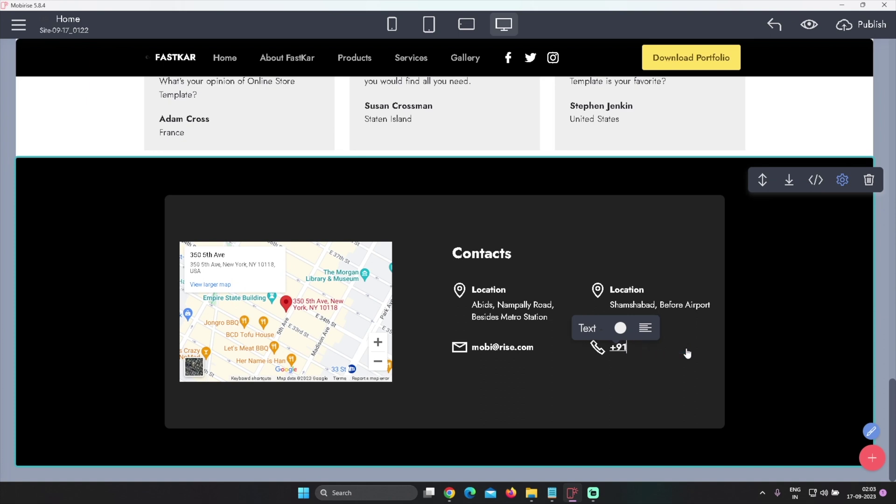
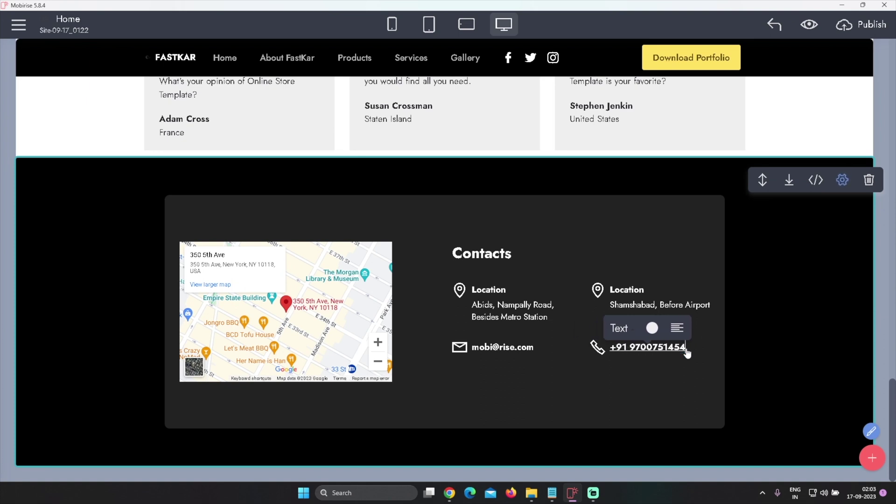
{"action": "left_click", "coordinate": [500, 350]}
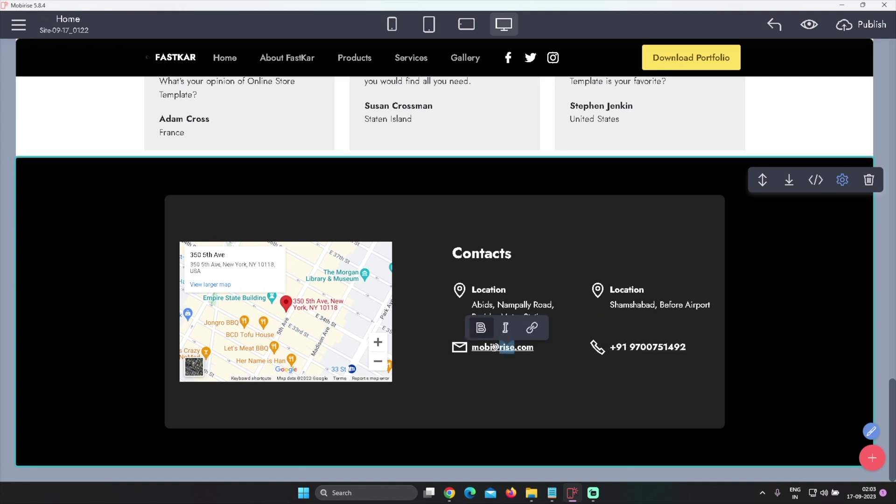
{"action": "double_click", "coordinate": [493, 348]}
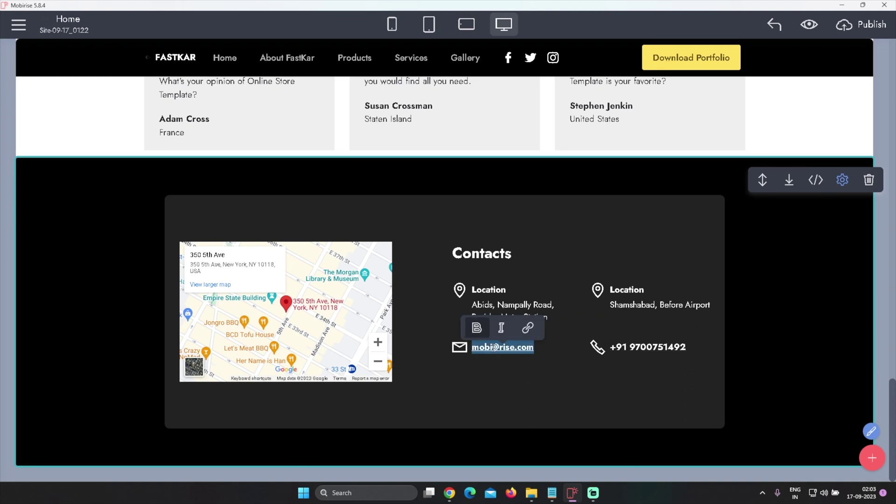
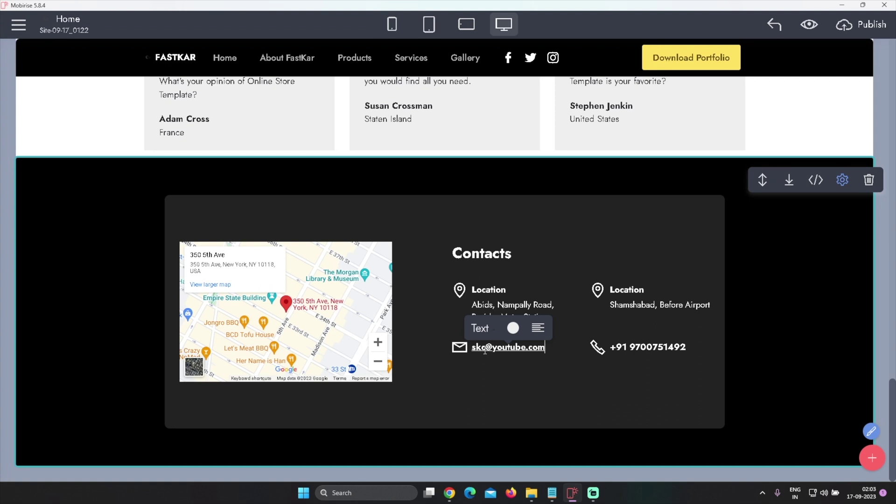
Type the business's new e-mail address into the Contacts mail line
{"action": "left_click", "coordinate": [441, 328]}
Set the Contacts map address to Nampally Metro Station and reopen the block library
{"action": "left_click", "coordinate": [842, 180]}
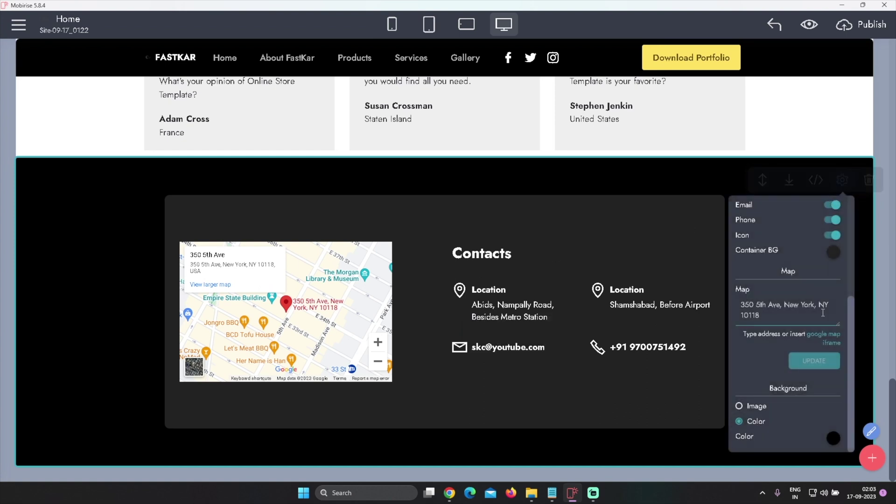
{"action": "left_click_drag", "start_coordinate": [767, 316], "coordinate": [739, 306]}
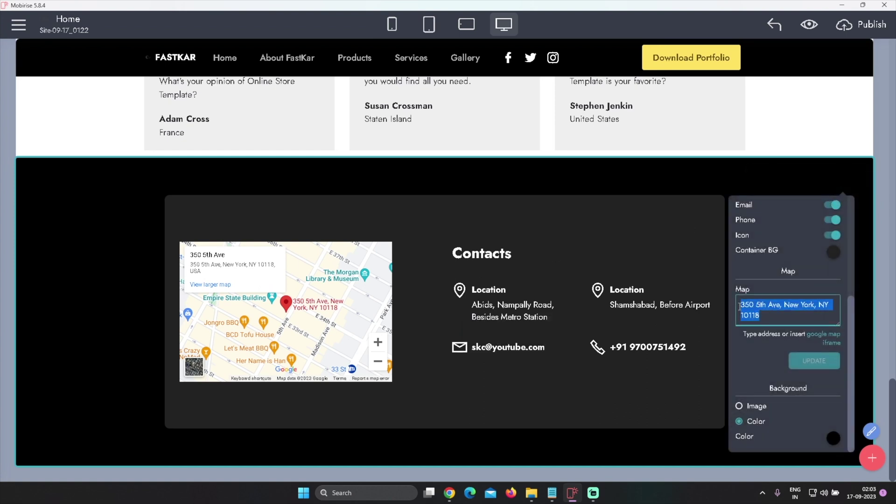
{"action": "type", "text": "Nampall"}
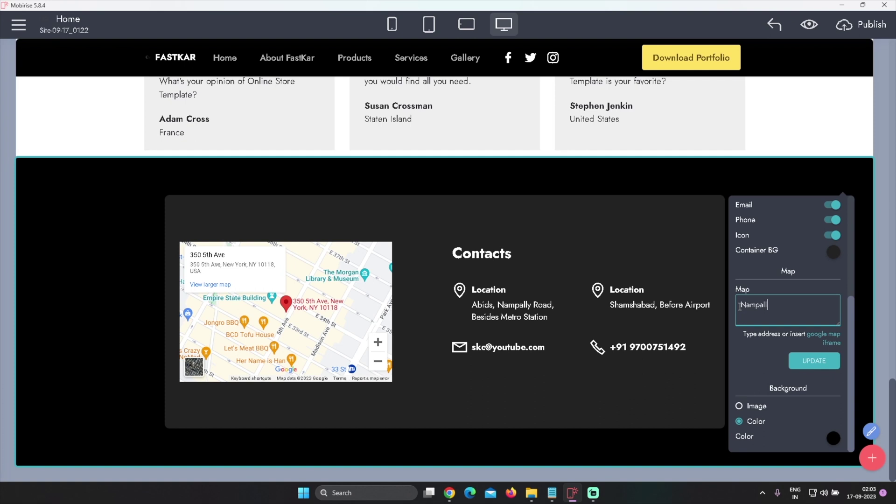
{"action": "type", "text": "y Metro Station"}
{"action": "left_click", "coordinate": [829, 361]}
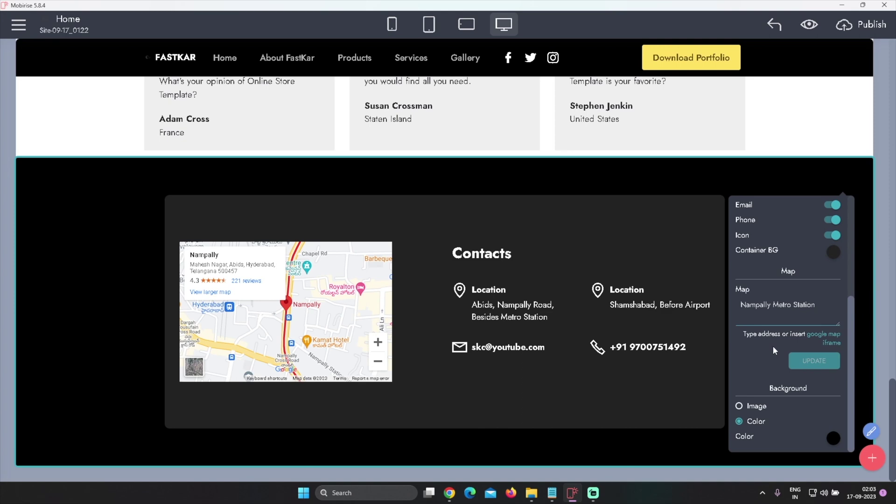
{"action": "left_click", "coordinate": [623, 443]}
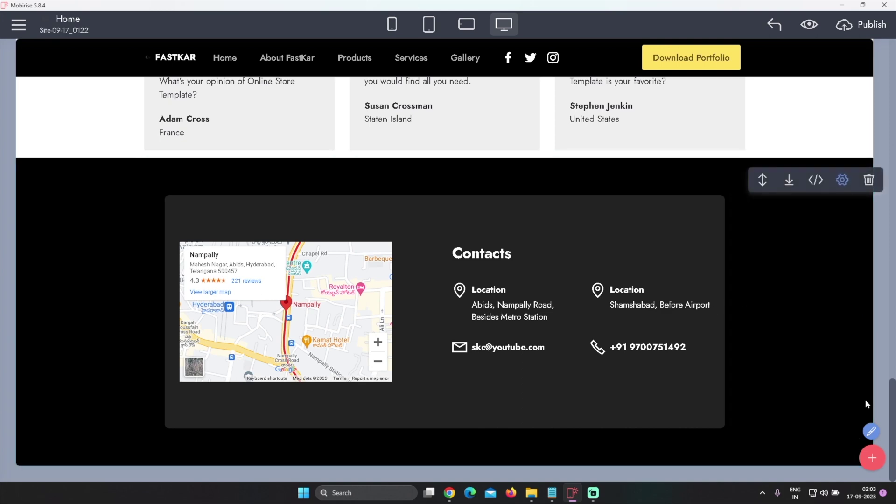
{"action": "left_click", "coordinate": [872, 458]}
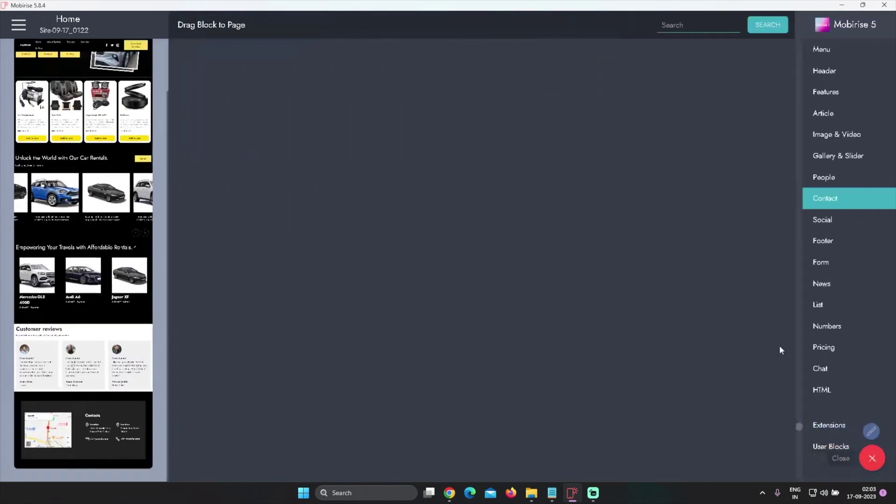
Go to the Footer category in the block library and show more footer designs
{"action": "left_click", "coordinate": [823, 240]}
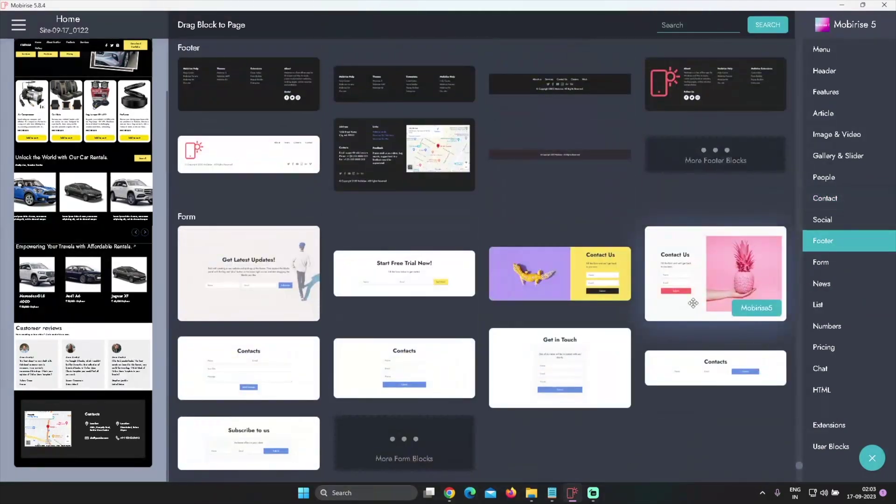
{"action": "scroll", "coordinate": [622, 276], "scroll_direction": "up", "scroll_amount": 2}
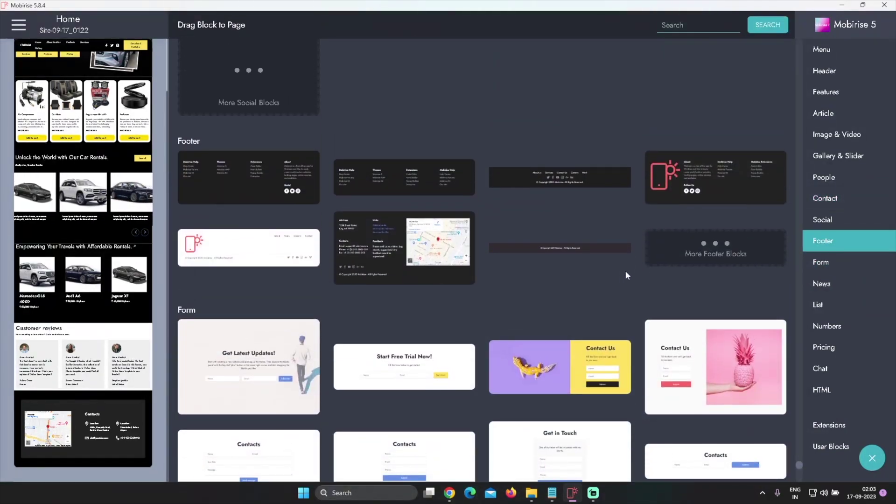
{"action": "left_click", "coordinate": [666, 254]}
Add the ParkM5 dark footer block to the page below the Contacts section
{"action": "scroll", "coordinate": [616, 304], "scroll_direction": "down", "scroll_amount": 1}
{"action": "scroll", "coordinate": [625, 310], "scroll_direction": "down", "scroll_amount": 4}
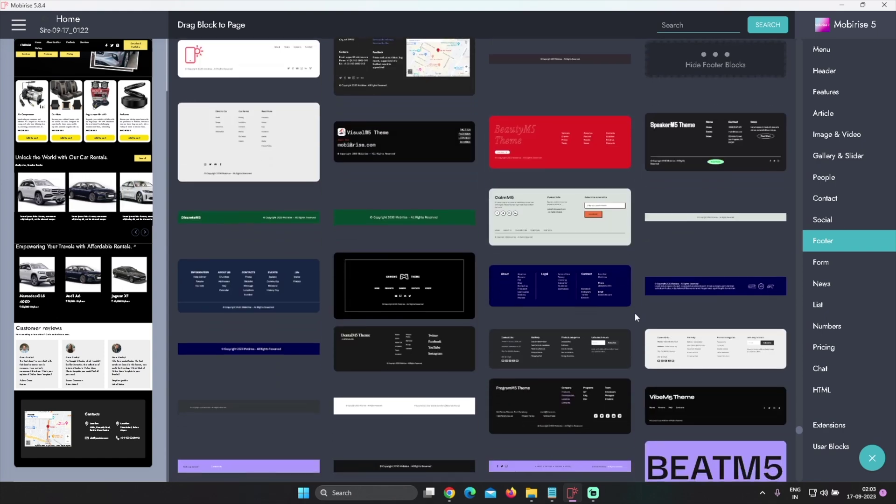
{"action": "scroll", "coordinate": [566, 293], "scroll_direction": "down", "scroll_amount": 5}
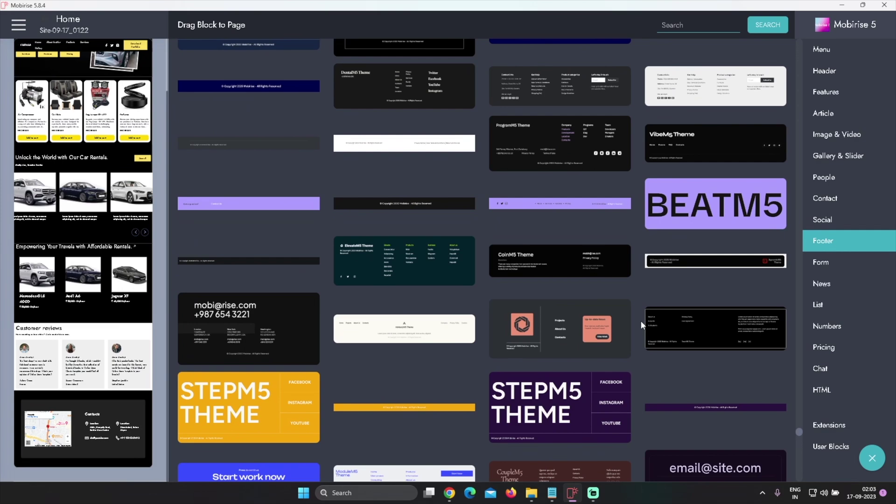
{"action": "scroll", "coordinate": [640, 321], "scroll_direction": "down", "scroll_amount": 8}
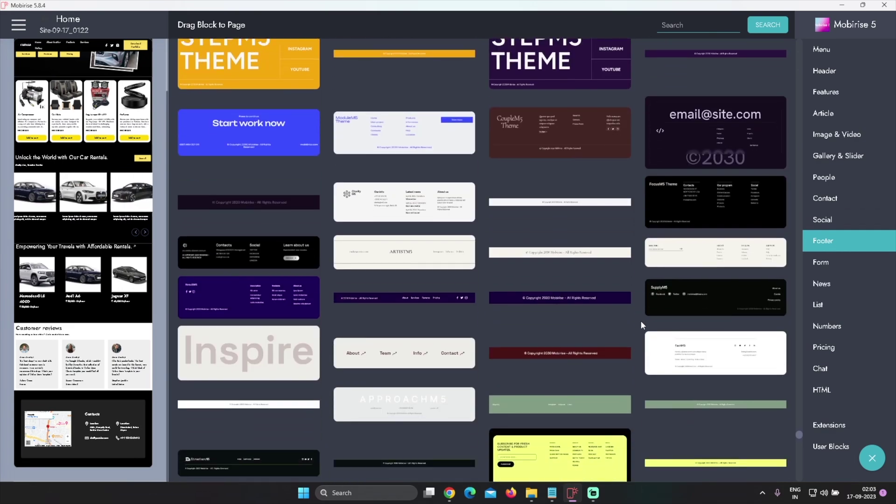
{"action": "scroll", "coordinate": [640, 321], "scroll_direction": "down", "scroll_amount": 8}
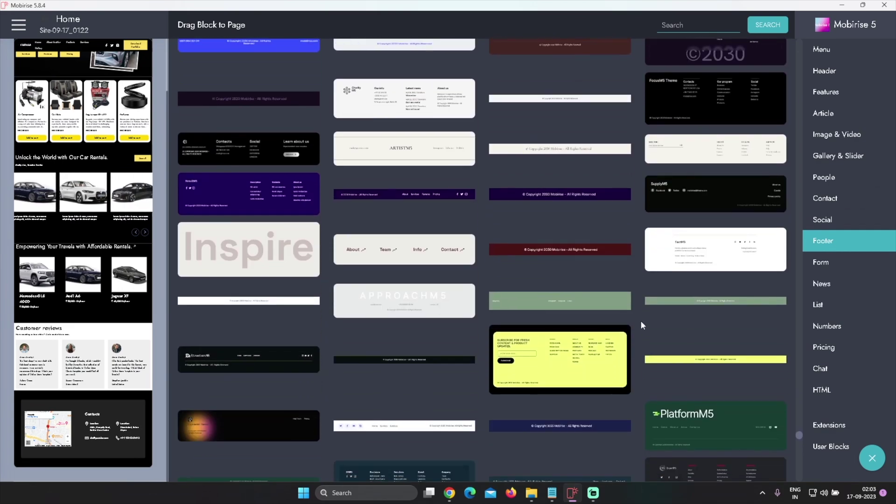
{"action": "scroll", "coordinate": [640, 321], "scroll_direction": "down", "scroll_amount": 8}
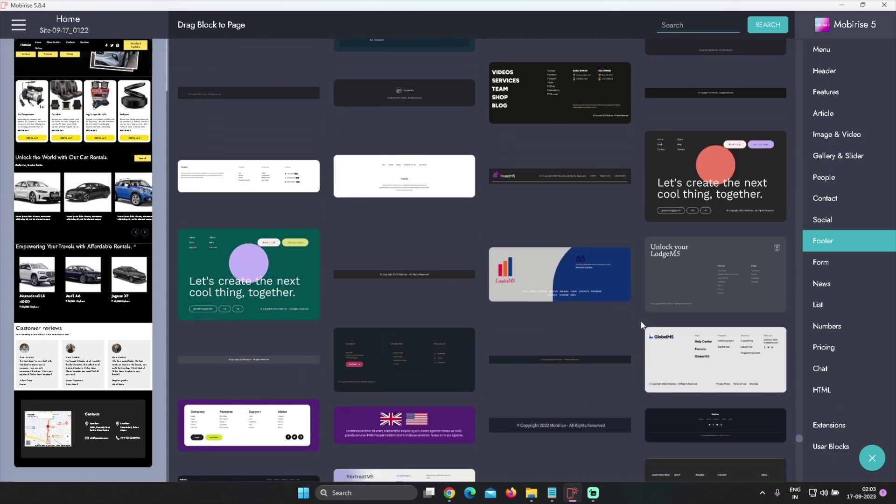
{"action": "scroll", "coordinate": [641, 321], "scroll_direction": "down", "scroll_amount": 1}
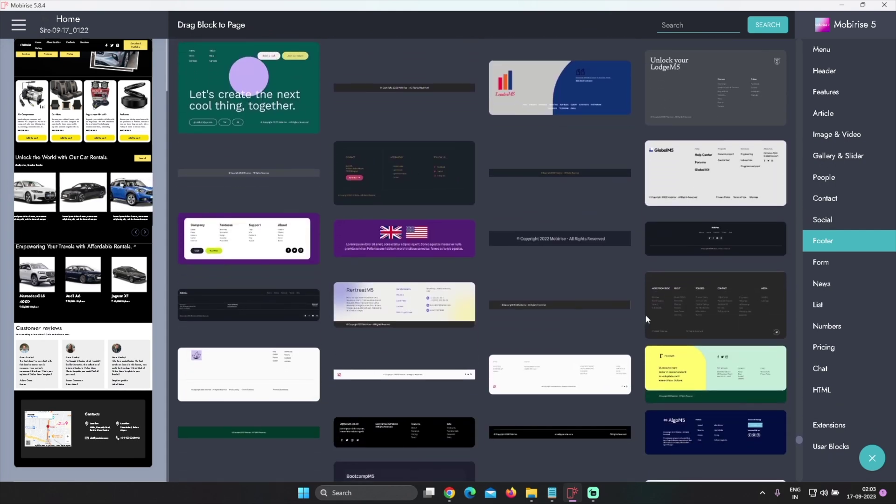
{"action": "left_click", "coordinate": [729, 238]}
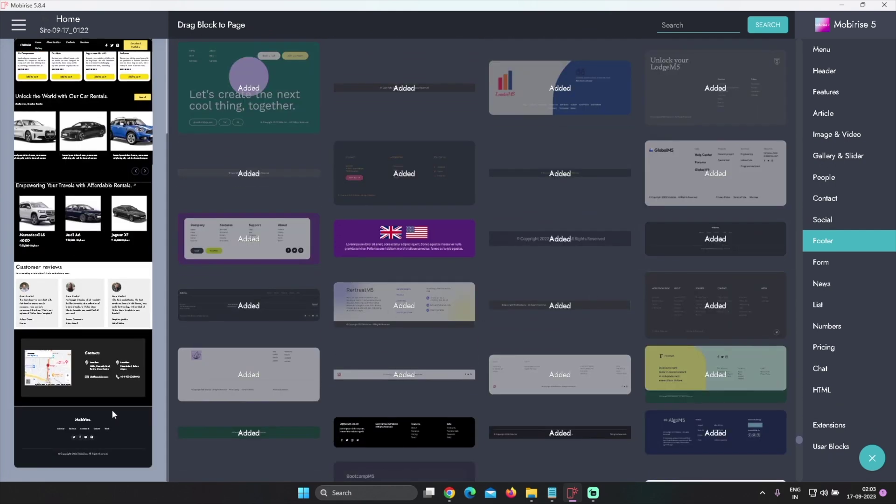
{"action": "left_click", "coordinate": [132, 432]}
{"action": "left_click", "coordinate": [843, 243]}
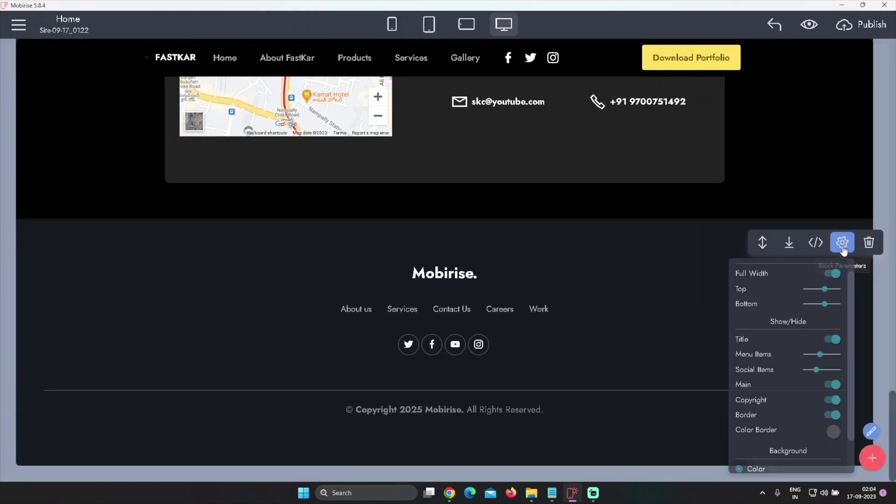
Try a preset black footer background, then undo it
{"action": "scroll", "coordinate": [830, 420], "scroll_direction": "down", "scroll_amount": 1}
{"action": "left_click", "coordinate": [832, 460]}
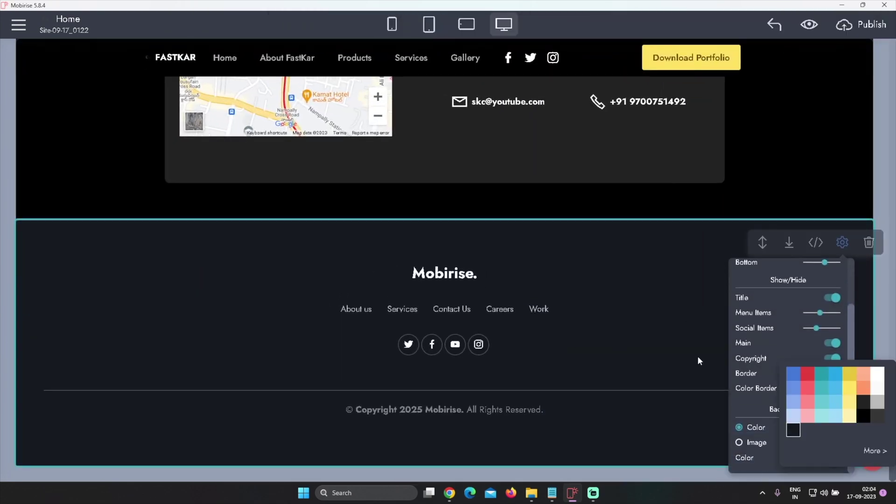
{"action": "left_click", "coordinate": [864, 416]}
{"action": "left_click", "coordinate": [572, 256]}
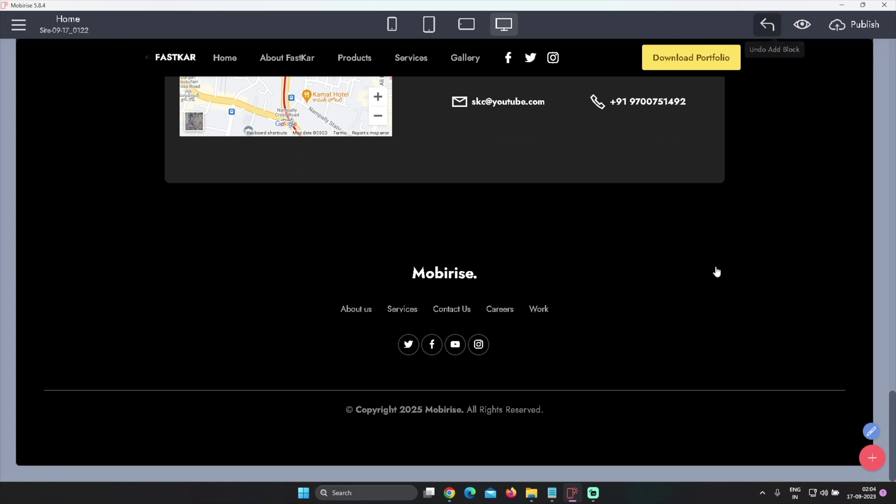
{"action": "key", "text": "ctrl+z"}
Set the footer background to a custom near-black #0e0e10
{"action": "left_click", "coordinate": [843, 243]}
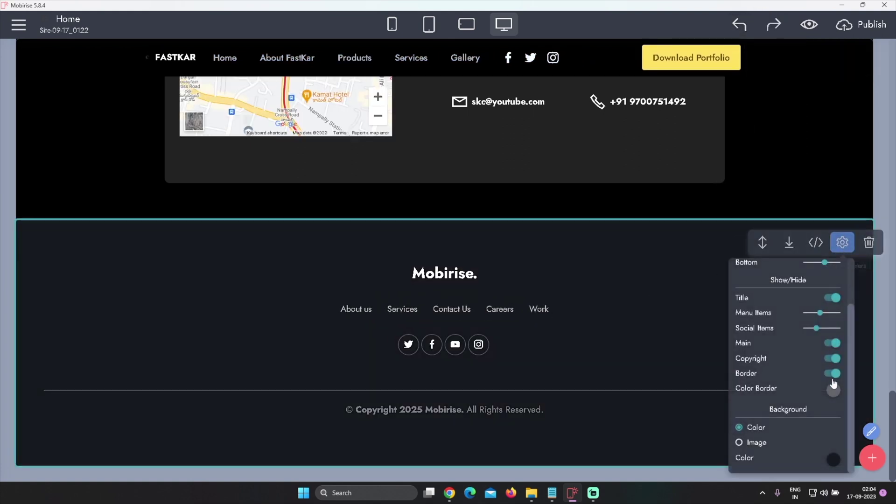
{"action": "left_click", "coordinate": [833, 459]}
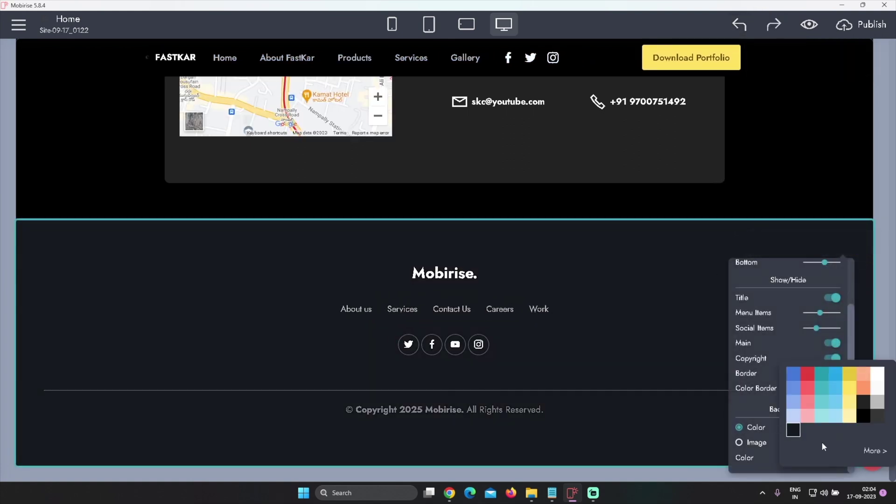
{"action": "left_click", "coordinate": [872, 450]}
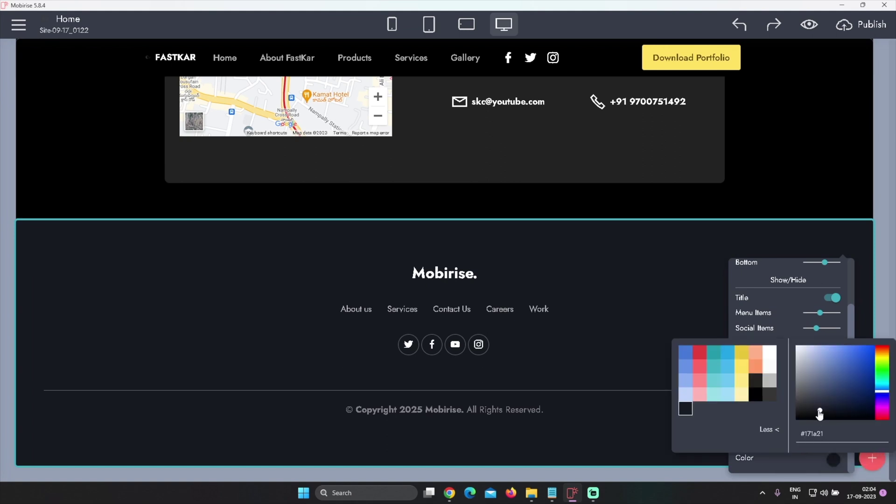
{"action": "left_click_drag", "start_coordinate": [820, 414], "coordinate": [808, 419]}
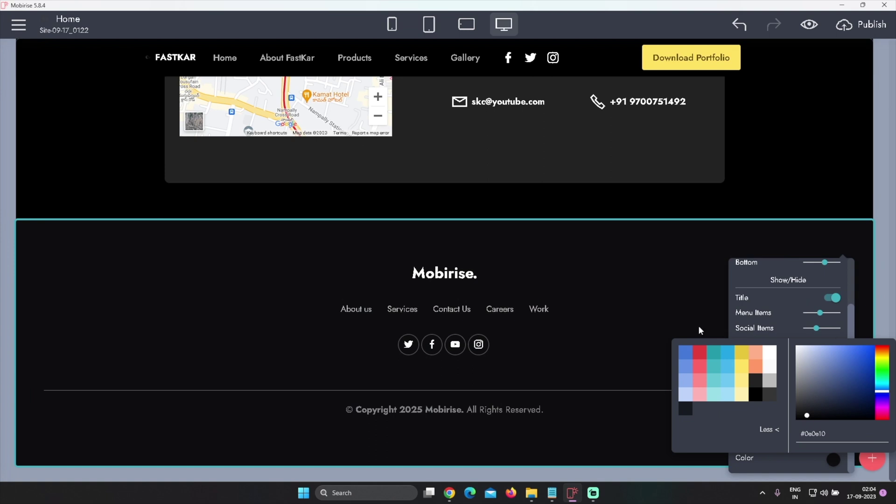
{"action": "left_click", "coordinate": [611, 289]}
Replace the footer title 'Mobirise.' with FASTKAR, leaving the Twitter icon unchanged
{"action": "double_click", "coordinate": [454, 273]}
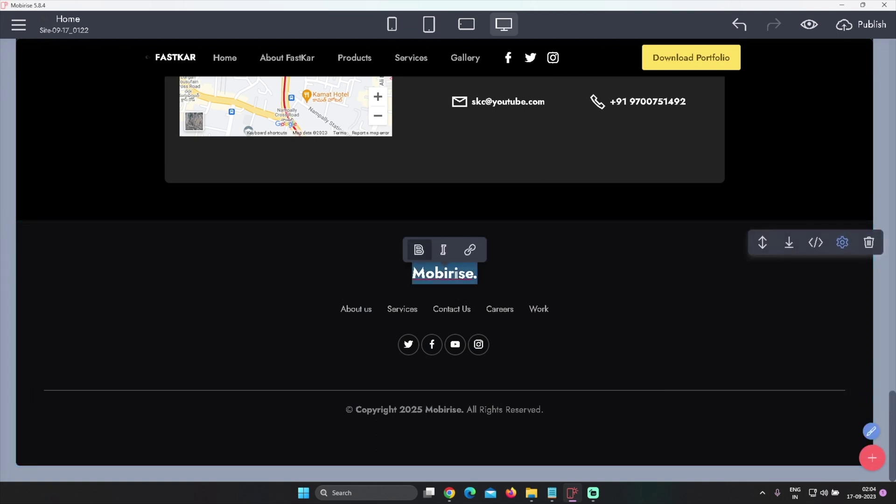
{"action": "type", "text": "FAST"}
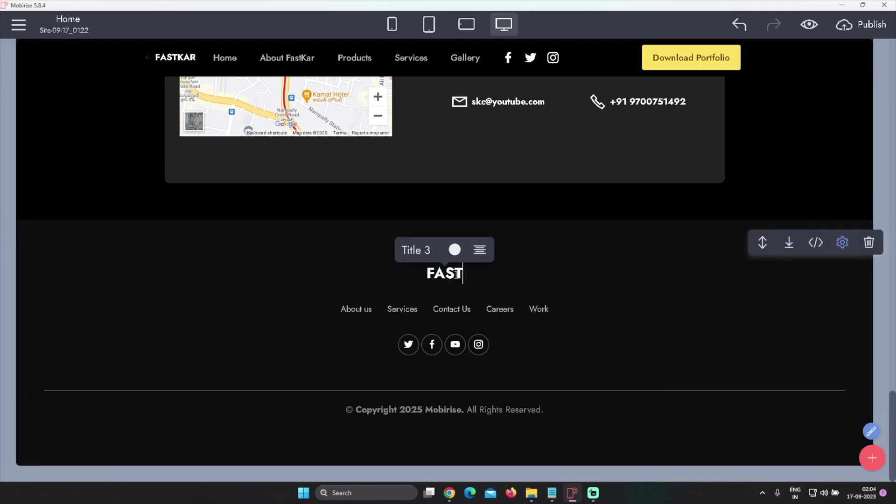
{"action": "type", "text": "KAR"}
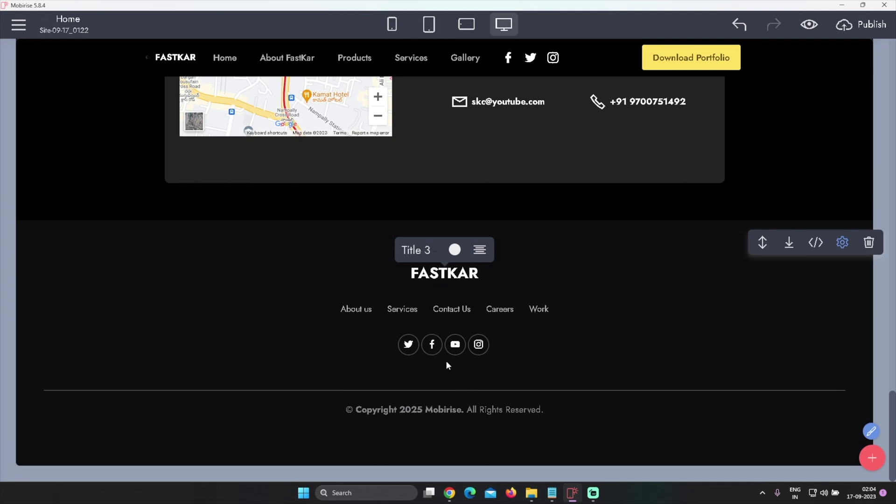
{"action": "left_click", "coordinate": [409, 345]}
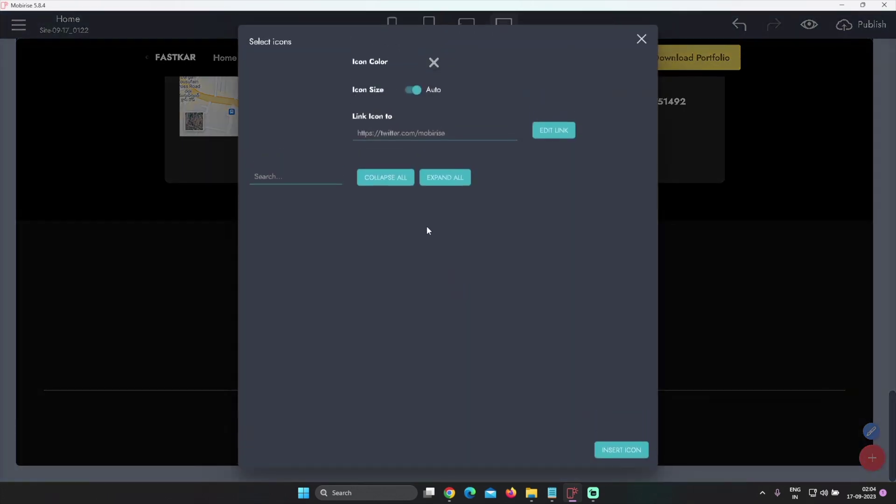
{"action": "left_click", "coordinate": [641, 40]}
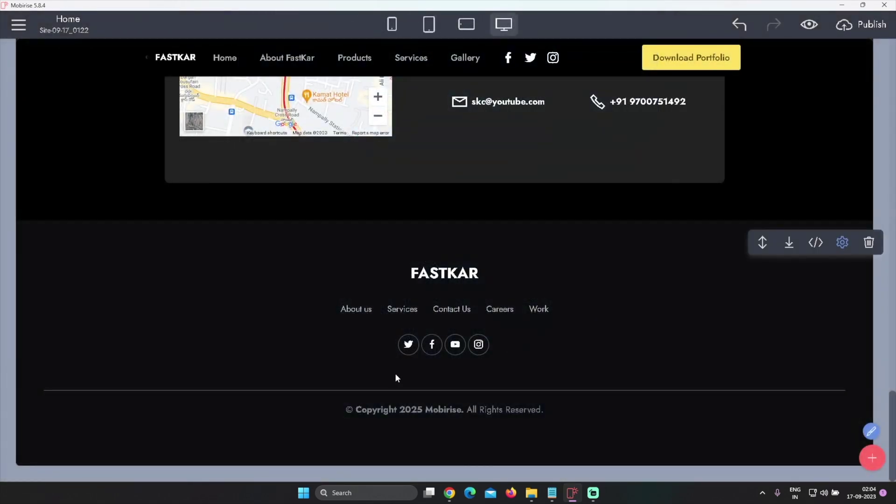
Change the copyright credit to 'FASTKAR. Developed by' followed by the creator's name
{"action": "double_click", "coordinate": [443, 409]}
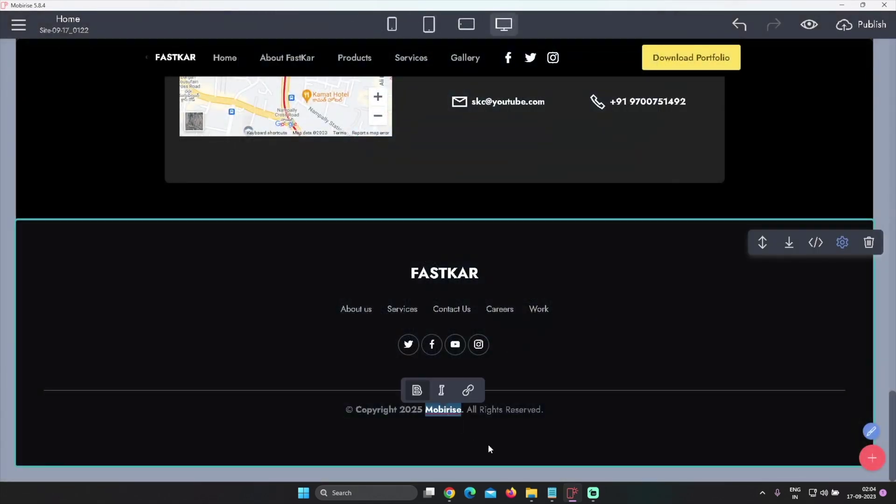
{"action": "type", "text": "FASTKAR"}
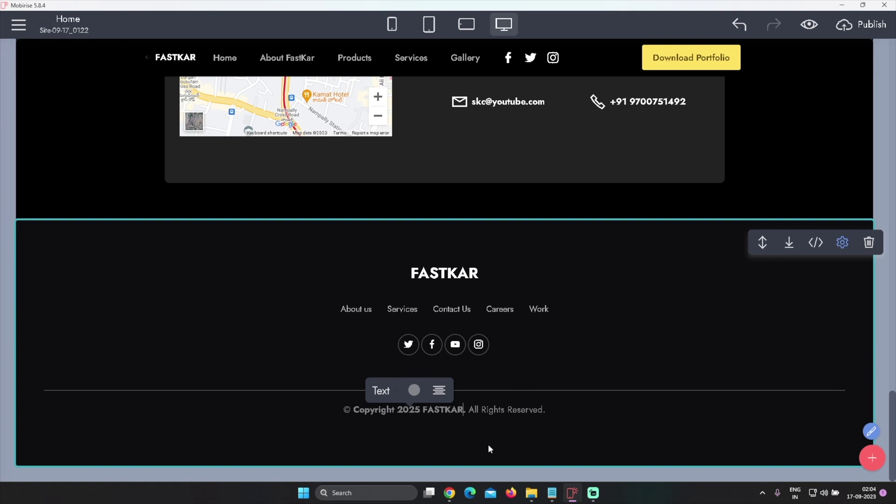
{"action": "type", "text": ". Devl"}
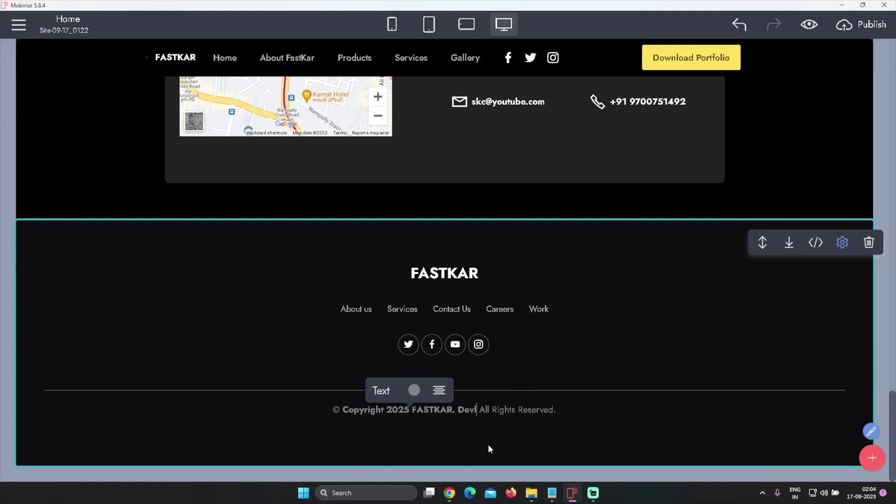
{"action": "key", "text": "BackSpace"}
{"action": "type", "text": "e"}
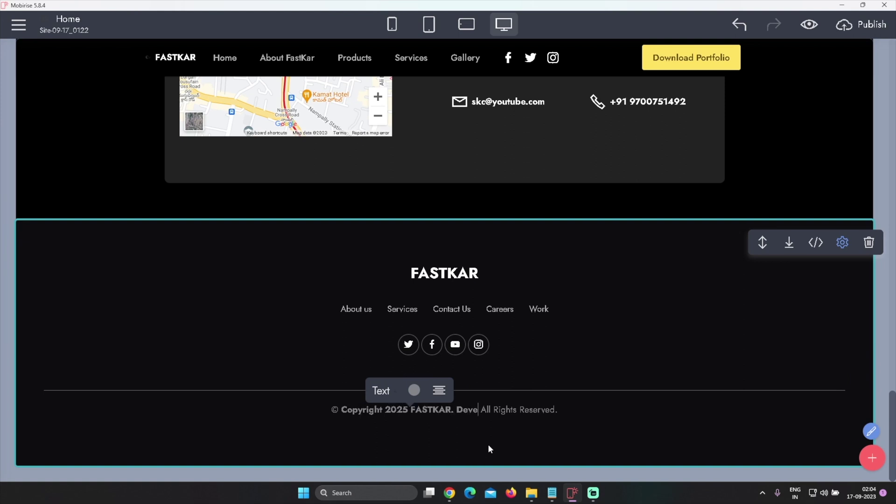
{"action": "type", "text": "loped by"}
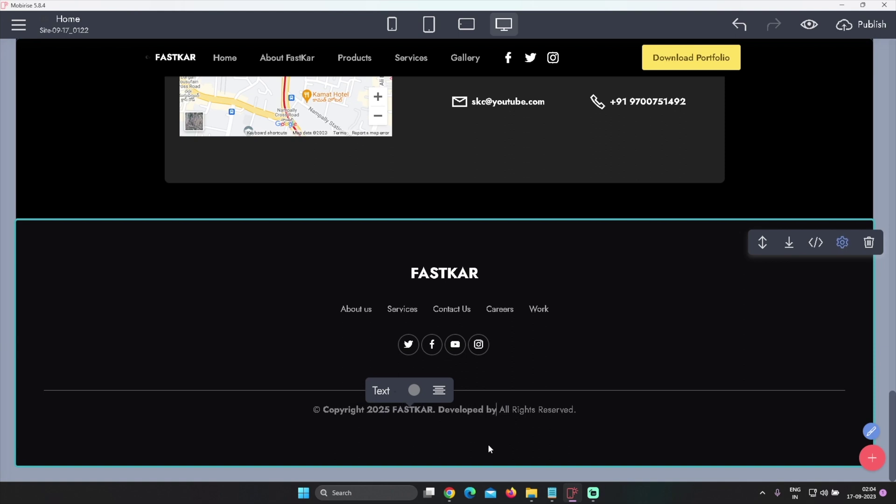
{"action": "type", "text": " Youtube "}
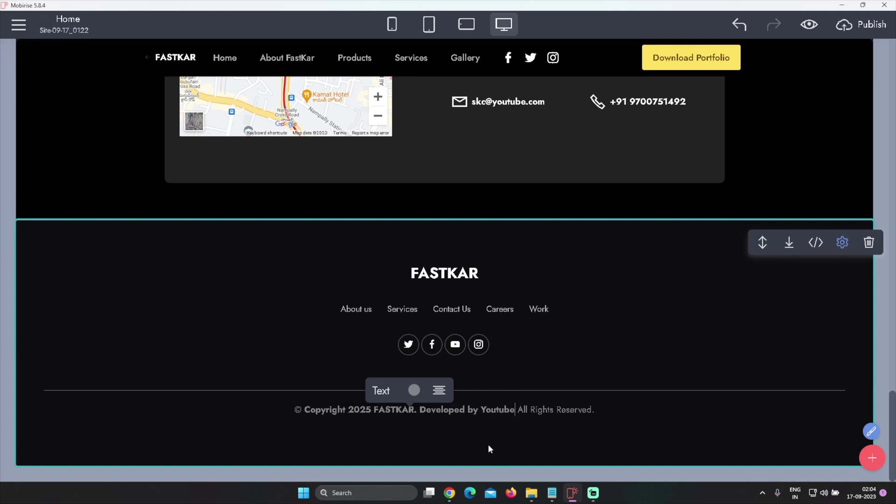
{"action": "type", "text": ", SK"}
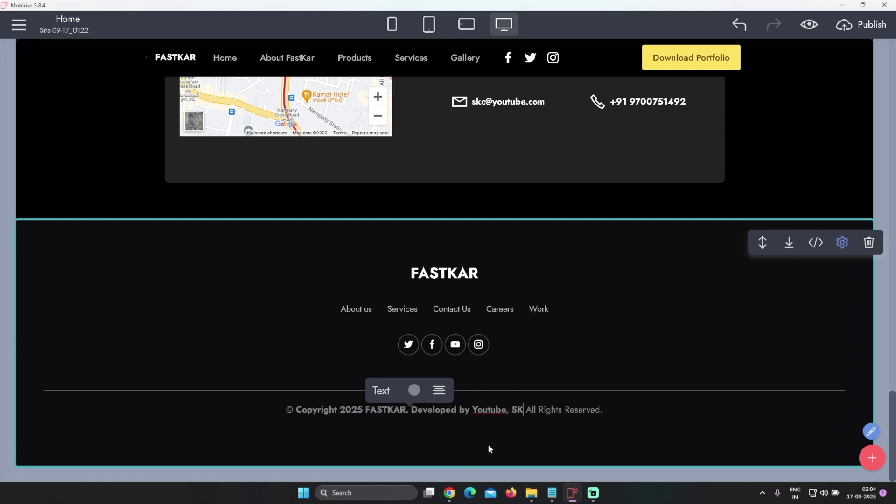
{"action": "type", "text": "C"}
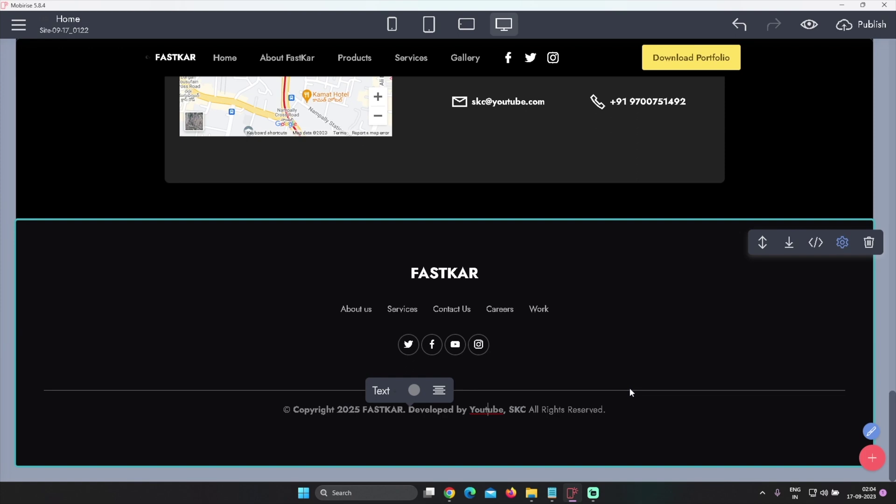
{"action": "scroll", "coordinate": [629, 390], "scroll_direction": "up", "scroll_amount": 3}
{"action": "scroll", "coordinate": [629, 391], "scroll_direction": "down", "scroll_amount": 3}
{"action": "scroll", "coordinate": [629, 390], "scroll_direction": "up", "scroll_amount": 8}
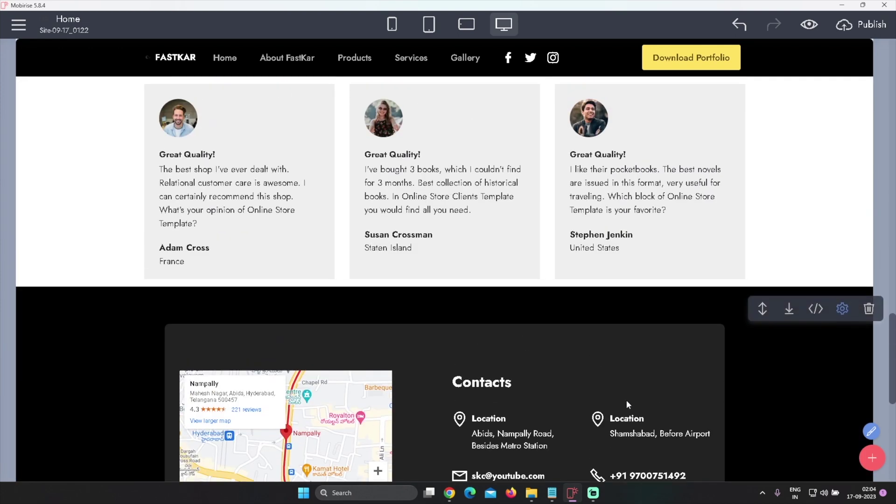
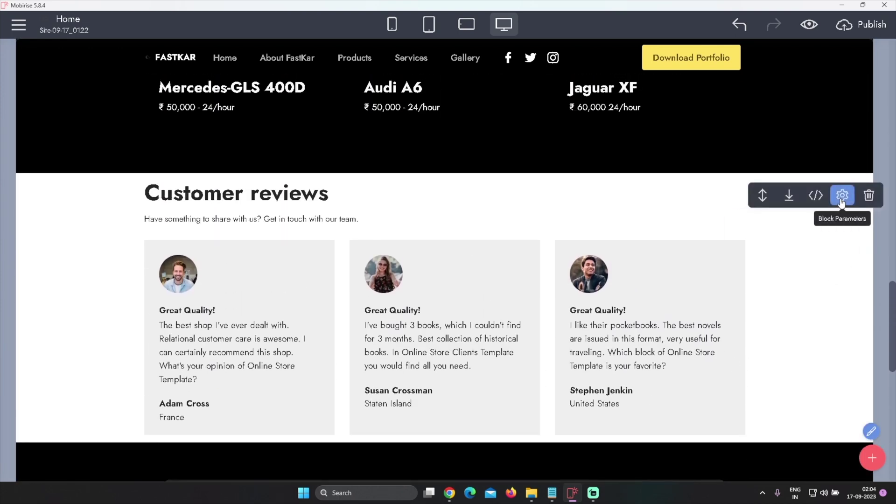
Open the Block Parameters panel for the Customer reviews block
{"action": "left_click", "coordinate": [842, 195]}
Nudge the Customer reviews Bottom padding slider slightly higher and close the settings panel
{"action": "scroll", "coordinate": [810, 317], "scroll_direction": "up", "scroll_amount": 1}
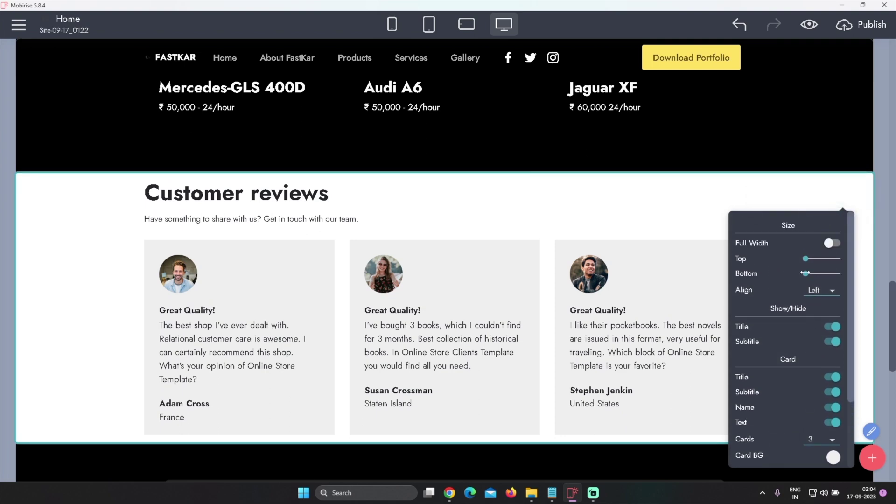
{"action": "left_click_drag", "start_coordinate": [804, 273], "coordinate": [810, 272]}
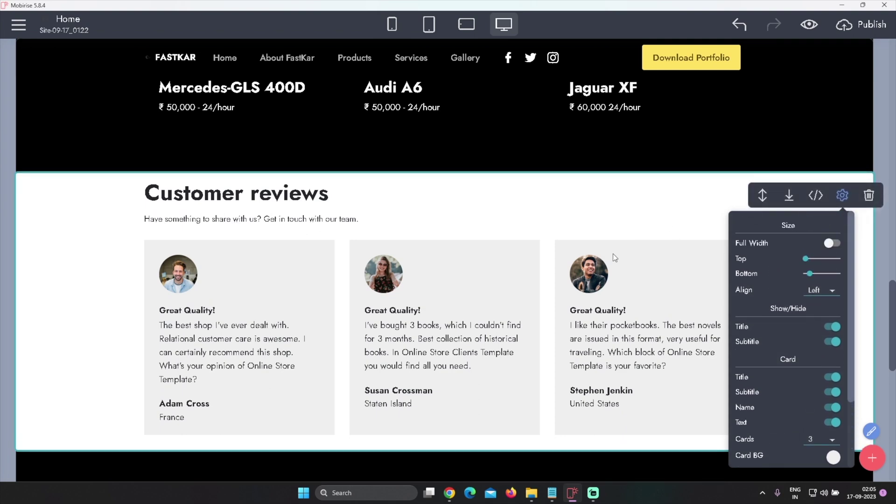
{"action": "scroll", "coordinate": [584, 270], "scroll_direction": "down", "scroll_amount": 4}
{"action": "scroll", "coordinate": [817, 145], "scroll_direction": "up", "scroll_amount": 10}
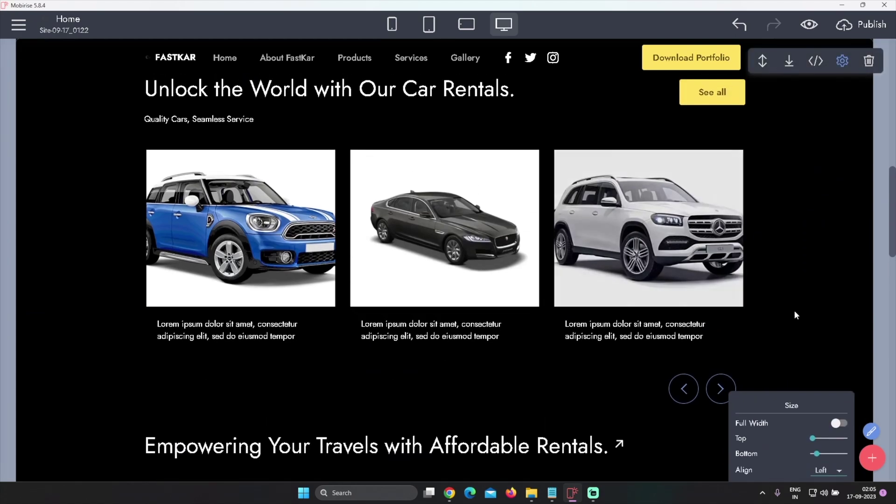
{"action": "scroll", "coordinate": [819, 200], "scroll_direction": "down", "scroll_amount": 8}
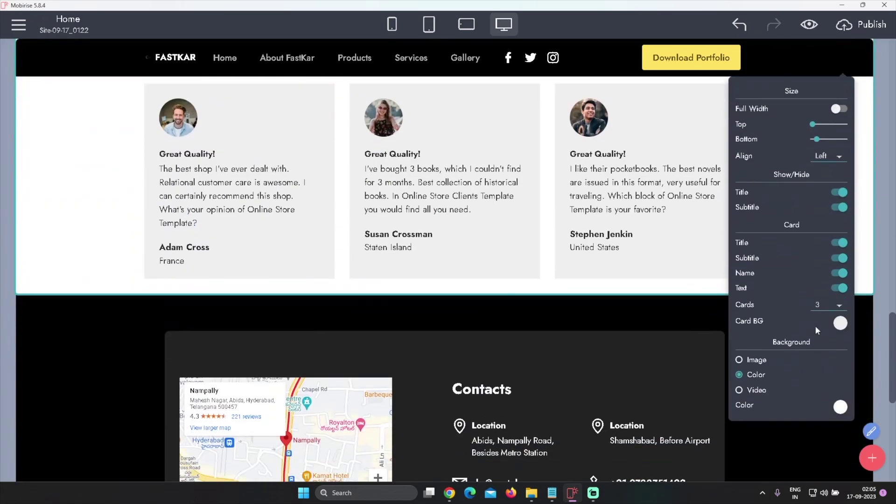
{"action": "scroll", "coordinate": [816, 325], "scroll_direction": "down", "scroll_amount": 5}
{"action": "left_click", "coordinate": [697, 371]}
{"action": "scroll", "coordinate": [697, 371], "scroll_direction": "up", "scroll_amount": 10}
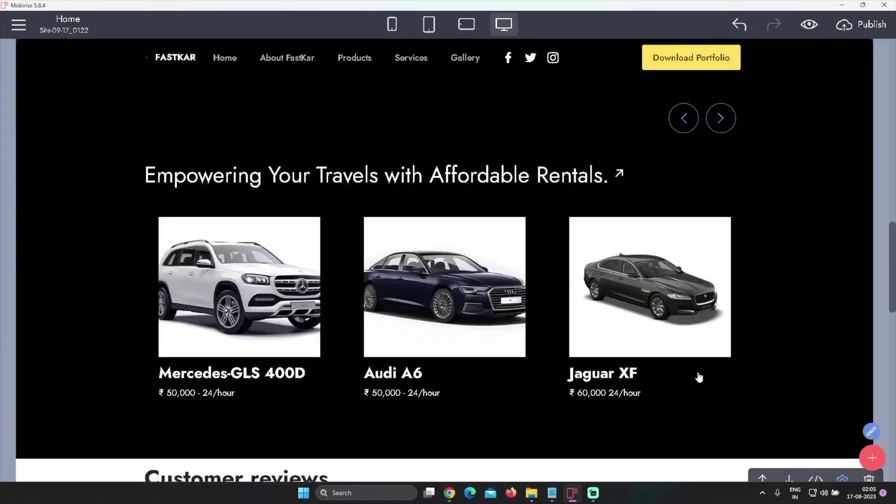
{"action": "scroll", "coordinate": [699, 377], "scroll_direction": "up", "scroll_amount": 5}
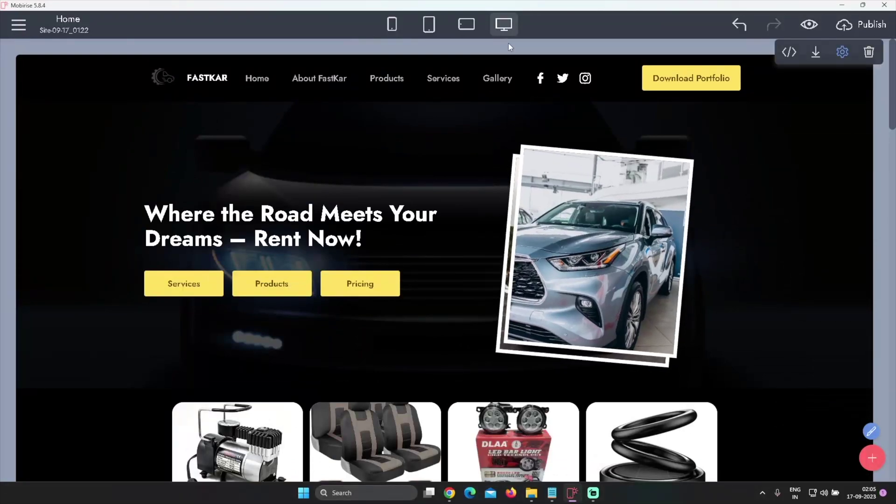
Preview the page in mobile layout, toggling the navigation menu and scrolling through the content
{"action": "left_click", "coordinate": [392, 24]}
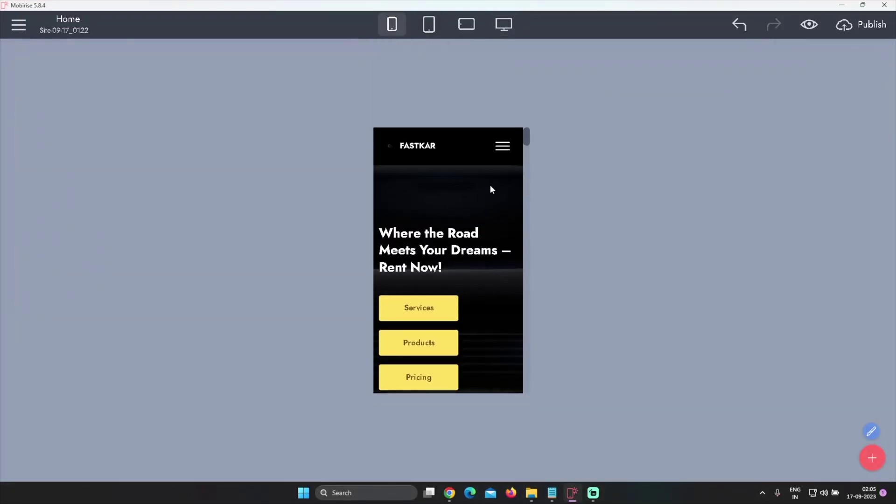
{"action": "left_click", "coordinate": [503, 148]}
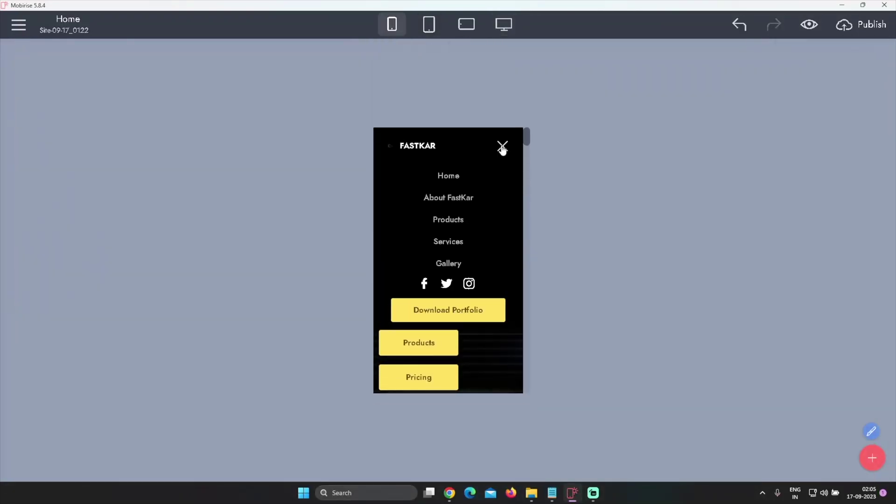
{"action": "left_click", "coordinate": [503, 149]}
{"action": "scroll", "coordinate": [483, 212], "scroll_direction": "down", "scroll_amount": 3}
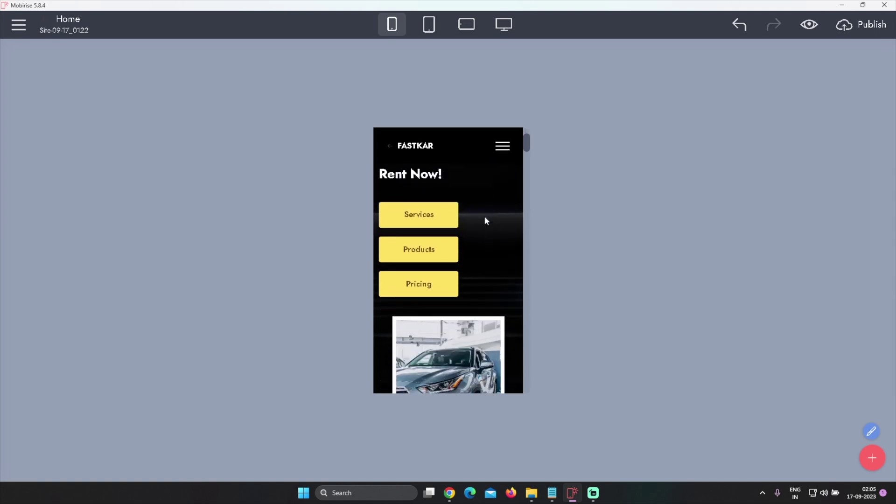
{"action": "scroll", "coordinate": [486, 215], "scroll_direction": "down", "scroll_amount": 5}
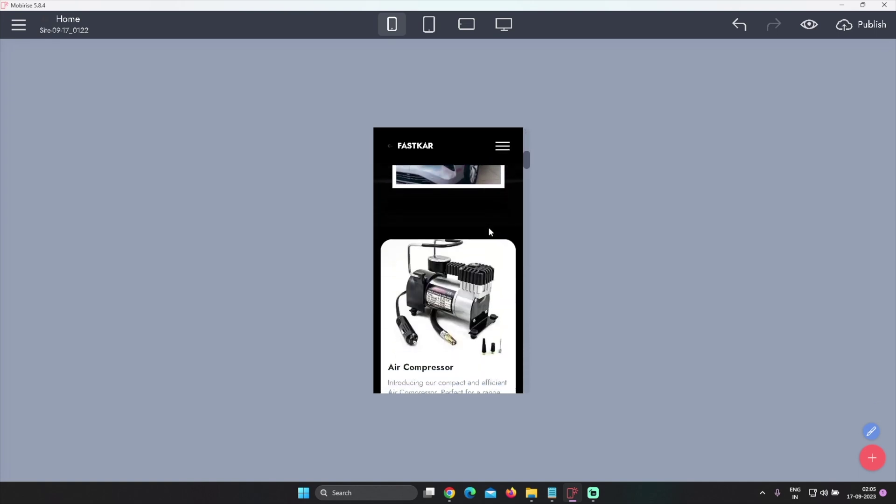
{"action": "scroll", "coordinate": [488, 229], "scroll_direction": "up", "scroll_amount": 5}
{"action": "scroll", "coordinate": [488, 227], "scroll_direction": "up", "scroll_amount": 2}
{"action": "scroll", "coordinate": [489, 225], "scroll_direction": "down", "scroll_amount": 5}
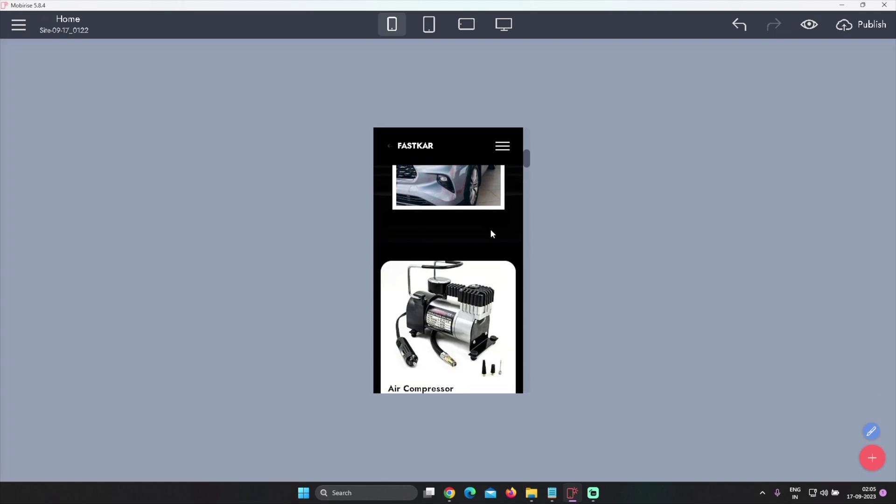
{"action": "scroll", "coordinate": [490, 229], "scroll_direction": "up", "scroll_amount": 3}
{"action": "scroll", "coordinate": [495, 243], "scroll_direction": "down", "scroll_amount": 6}
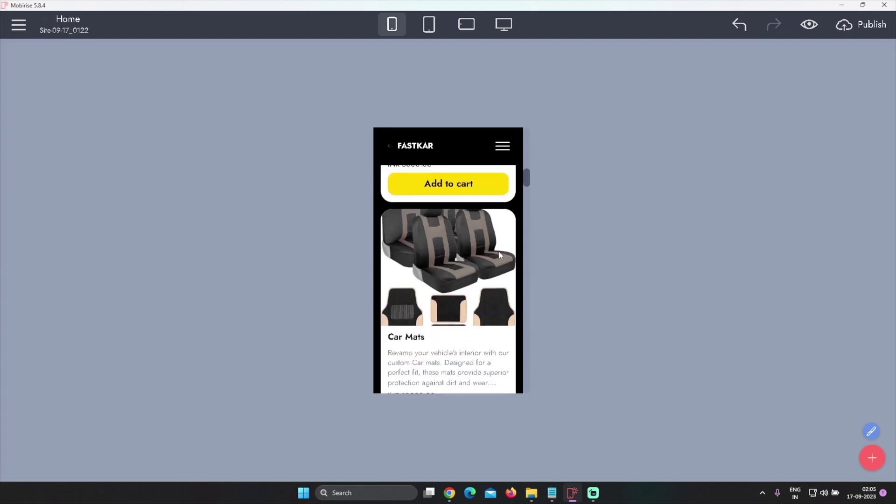
{"action": "scroll", "coordinate": [498, 255], "scroll_direction": "down", "scroll_amount": 5}
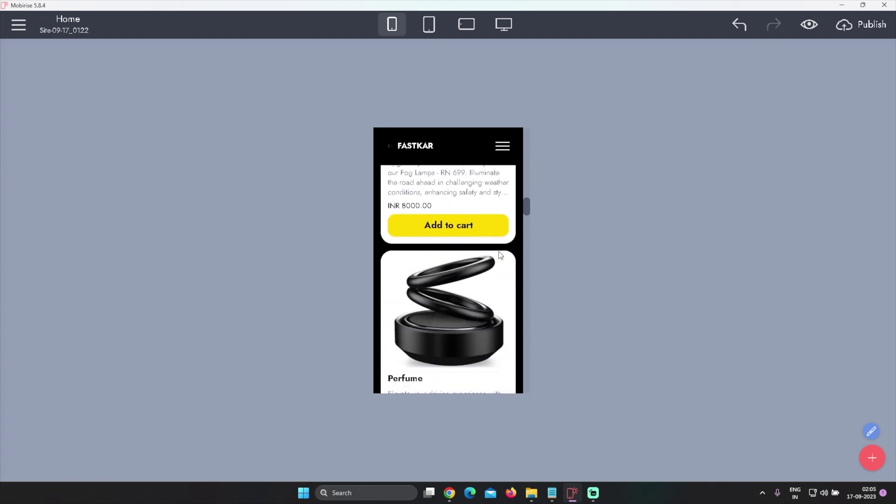
{"action": "scroll", "coordinate": [462, 247], "scroll_direction": "down", "scroll_amount": 4}
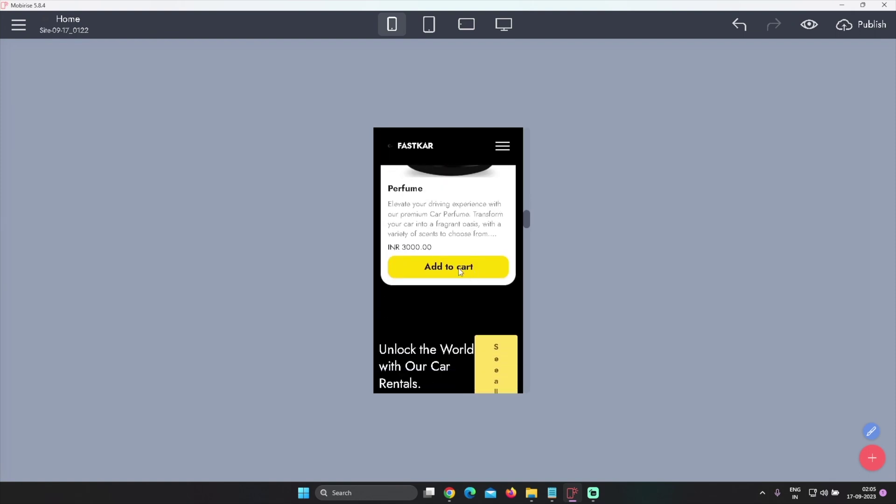
Open the shop widget's product editor in the mobile preview, then save and close it
{"action": "left_click", "coordinate": [460, 271]}
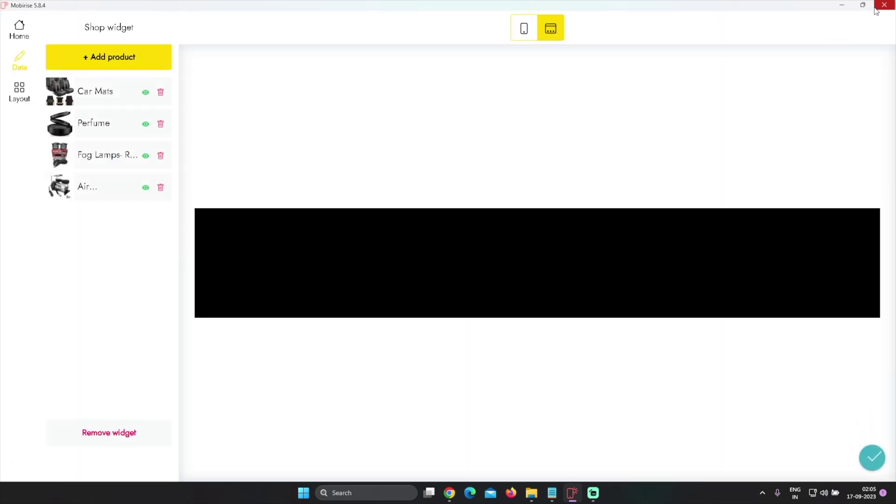
{"action": "left_click", "coordinate": [872, 458]}
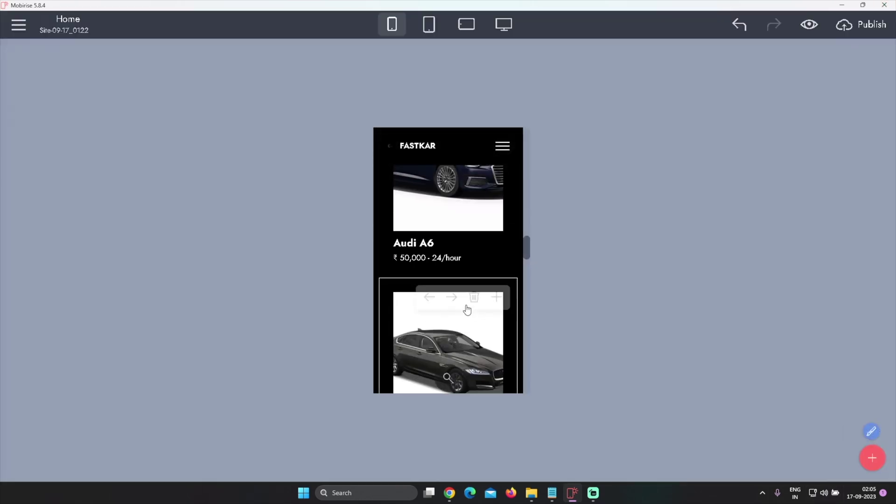
{"action": "scroll", "coordinate": [464, 303], "scroll_direction": "down", "scroll_amount": 4}
{"action": "scroll", "coordinate": [464, 301], "scroll_direction": "up", "scroll_amount": 2}
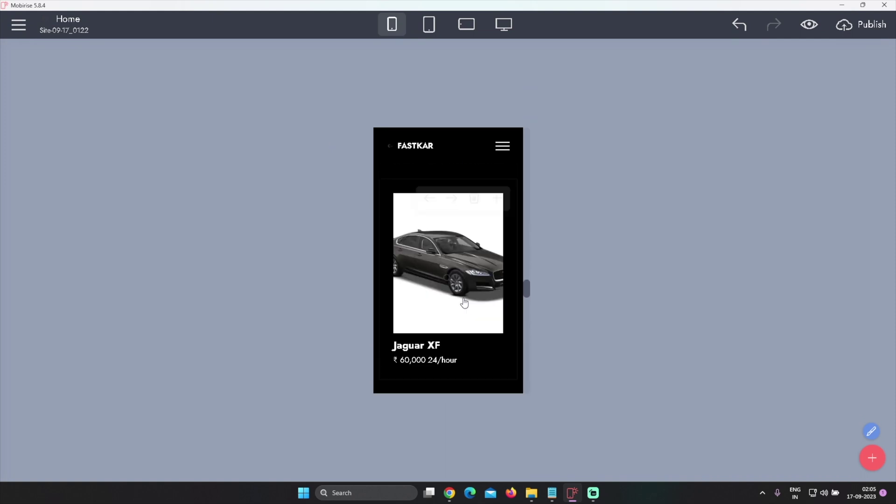
{"action": "scroll", "coordinate": [464, 302], "scroll_direction": "up", "scroll_amount": 3}
{"action": "scroll", "coordinate": [455, 336], "scroll_direction": "up", "scroll_amount": 3}
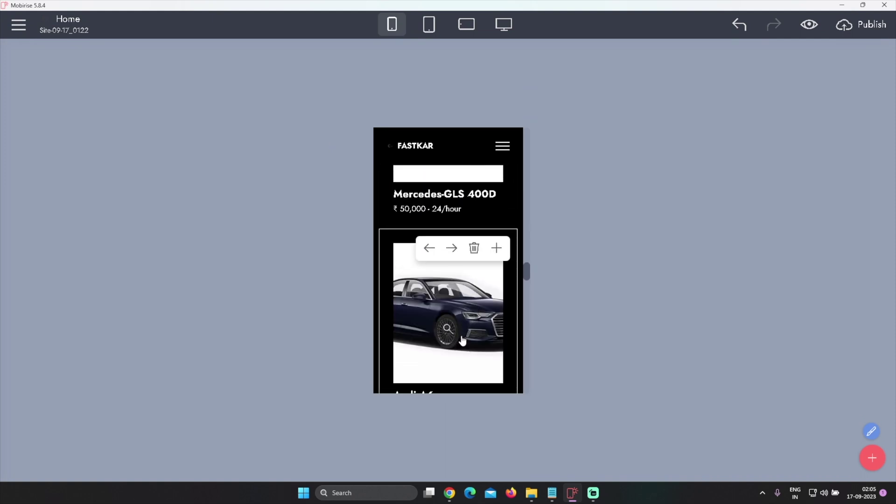
{"action": "scroll", "coordinate": [471, 298], "scroll_direction": "up", "scroll_amount": 2}
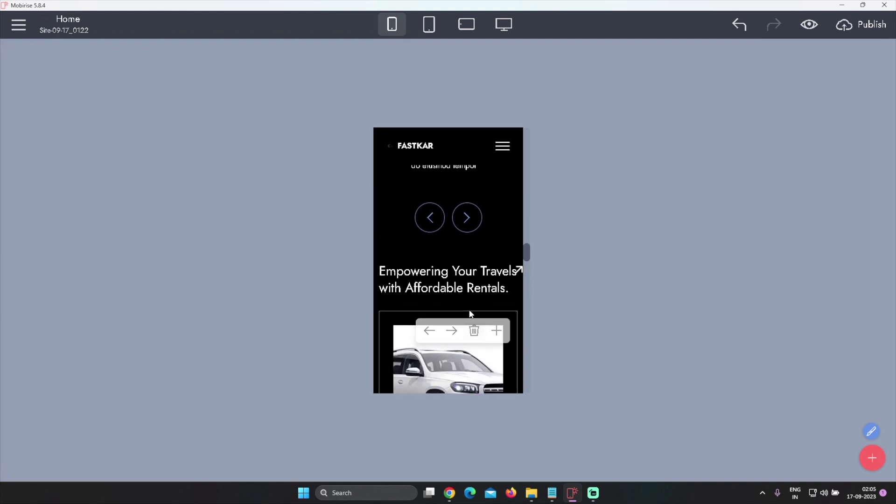
{"action": "scroll", "coordinate": [470, 313], "scroll_direction": "down", "scroll_amount": 3}
{"action": "scroll", "coordinate": [493, 324], "scroll_direction": "up", "scroll_amount": 5}
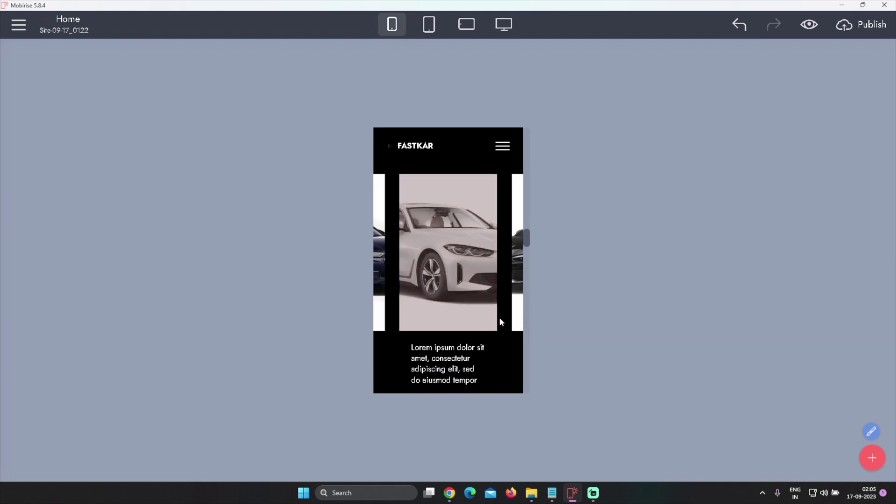
{"action": "scroll", "coordinate": [498, 322], "scroll_direction": "down", "scroll_amount": 3}
Advance the car slider to the next card and scroll further down the mobile preview
{"action": "left_click", "coordinate": [467, 327]}
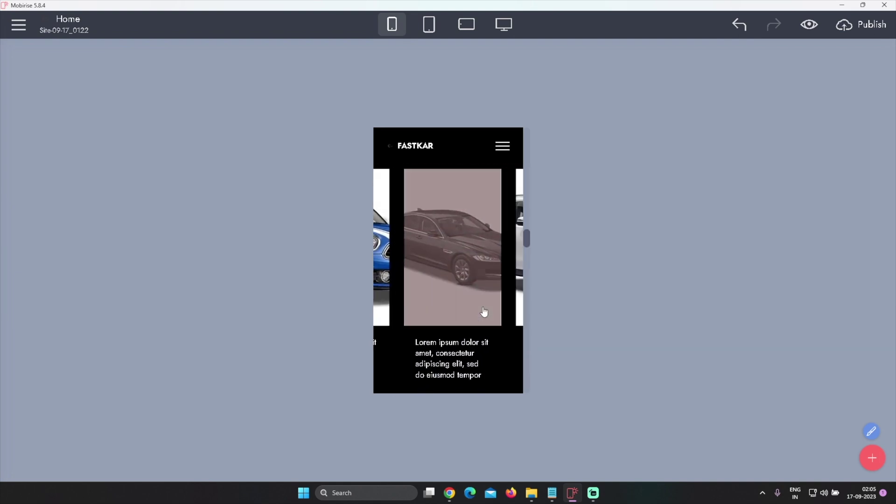
{"action": "scroll", "coordinate": [482, 306], "scroll_direction": "down", "scroll_amount": 5}
{"action": "scroll", "coordinate": [483, 312], "scroll_direction": "down", "scroll_amount": 5}
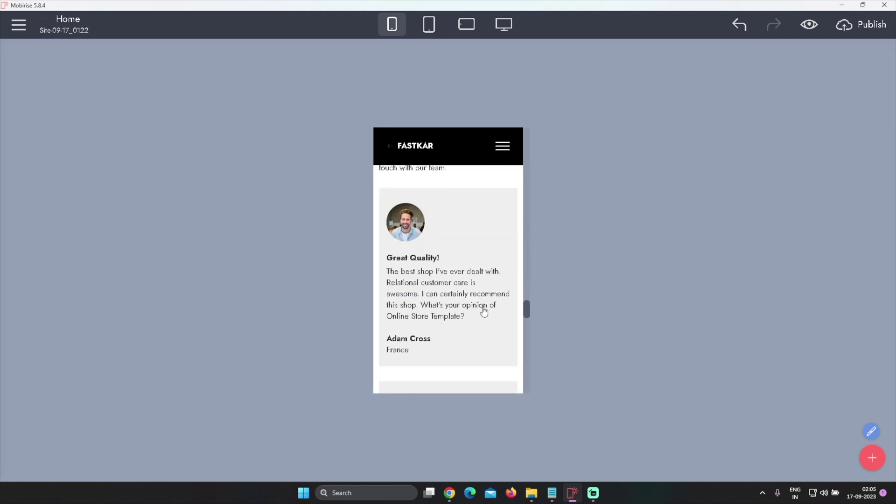
{"action": "scroll", "coordinate": [483, 307], "scroll_direction": "up", "scroll_amount": 3}
{"action": "scroll", "coordinate": [482, 307], "scroll_direction": "down", "scroll_amount": 5}
{"action": "scroll", "coordinate": [482, 308], "scroll_direction": "down", "scroll_amount": 8}
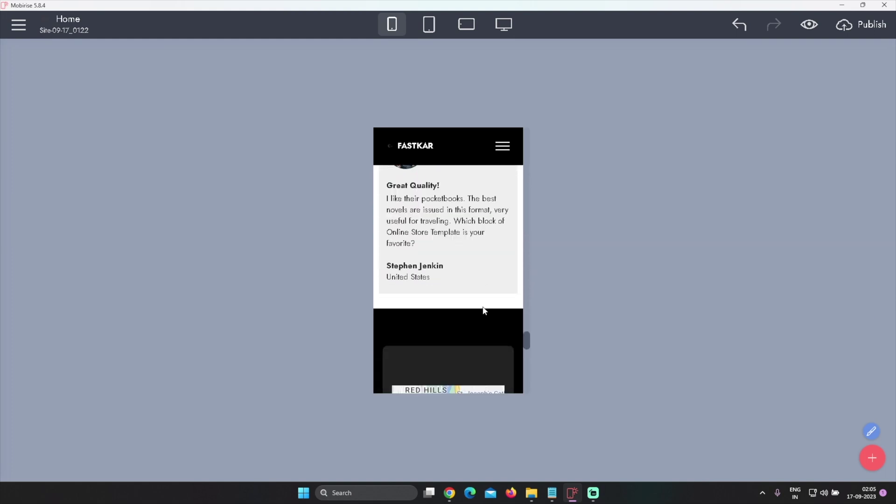
{"action": "scroll", "coordinate": [482, 310], "scroll_direction": "down", "scroll_amount": 4}
{"action": "scroll", "coordinate": [483, 315], "scroll_direction": "down", "scroll_amount": 4}
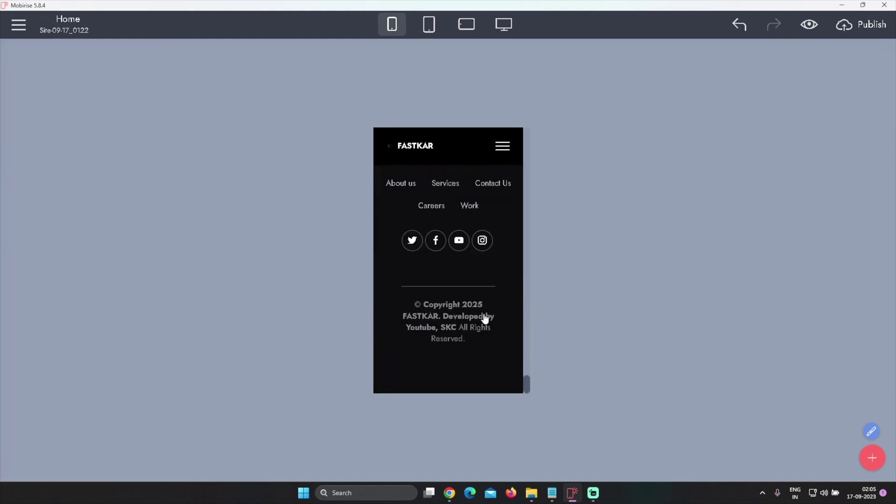
{"action": "scroll", "coordinate": [486, 320], "scroll_direction": "up", "scroll_amount": 1}
{"action": "scroll", "coordinate": [477, 326], "scroll_direction": "down", "scroll_amount": 1}
Check the page at tablet landscape width, then at desktop width down to the footer
{"action": "left_click", "coordinate": [466, 23]}
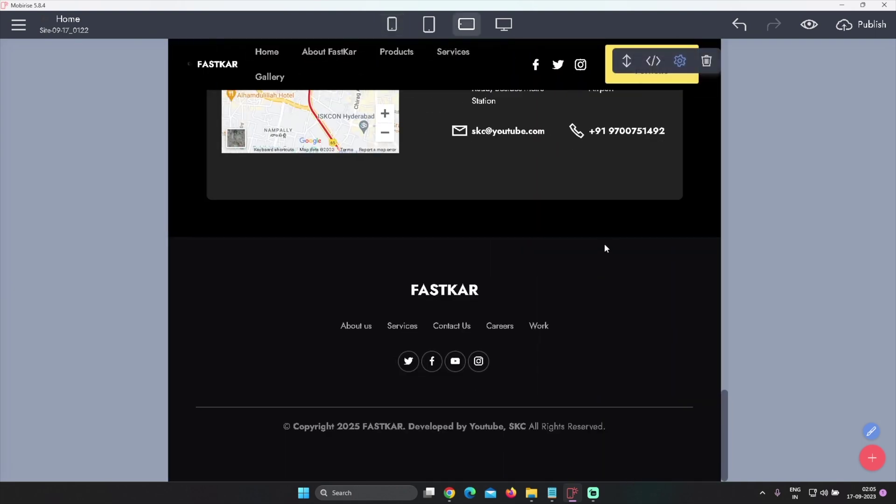
{"action": "scroll", "coordinate": [604, 246], "scroll_direction": "up", "scroll_amount": 15}
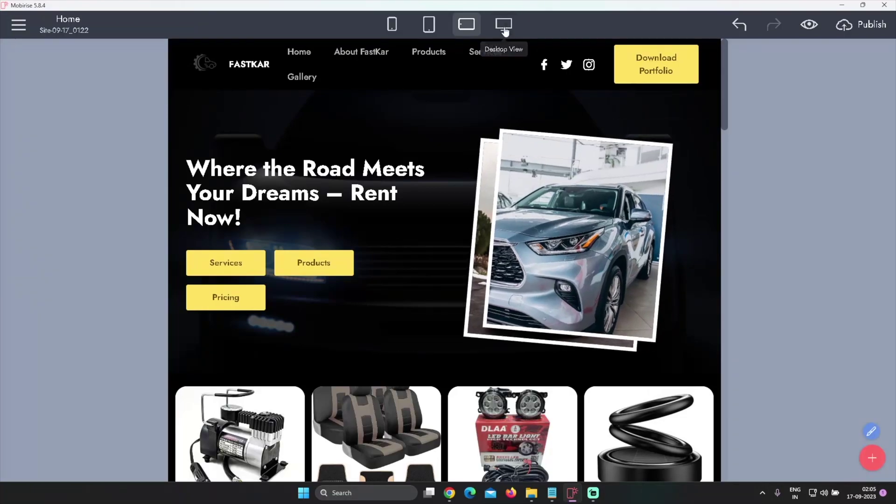
{"action": "left_click", "coordinate": [504, 28]}
{"action": "scroll", "coordinate": [777, 266], "scroll_direction": "down", "scroll_amount": 6}
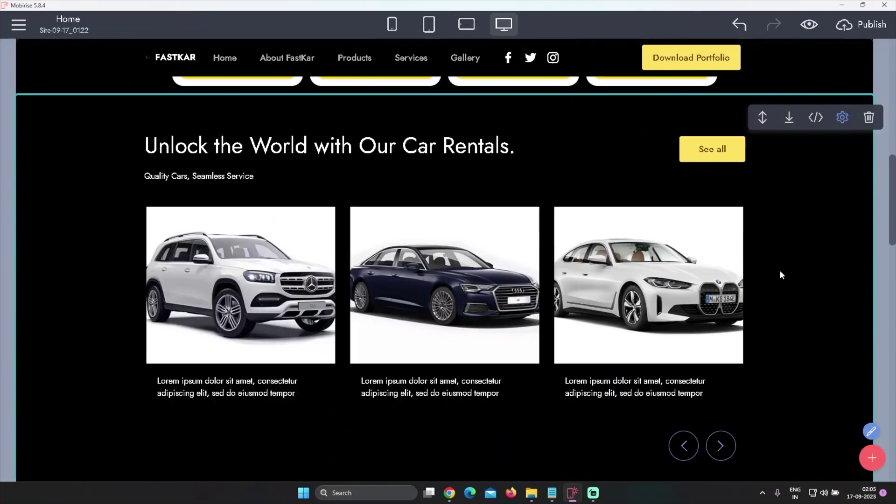
{"action": "scroll", "coordinate": [780, 274], "scroll_direction": "down", "scroll_amount": 15}
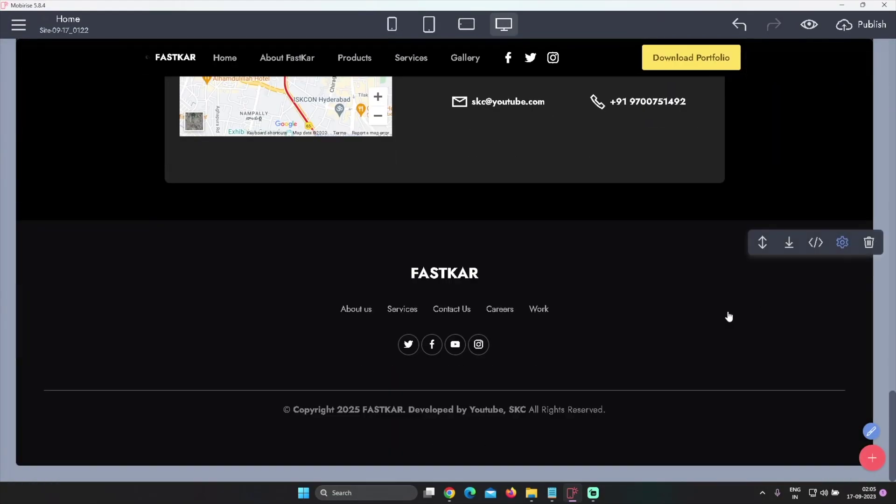
Set the footer's Color Border to a darker yellow from the palette
{"action": "left_click", "coordinate": [842, 242]}
{"action": "scroll", "coordinate": [796, 379], "scroll_direction": "down", "scroll_amount": 2}
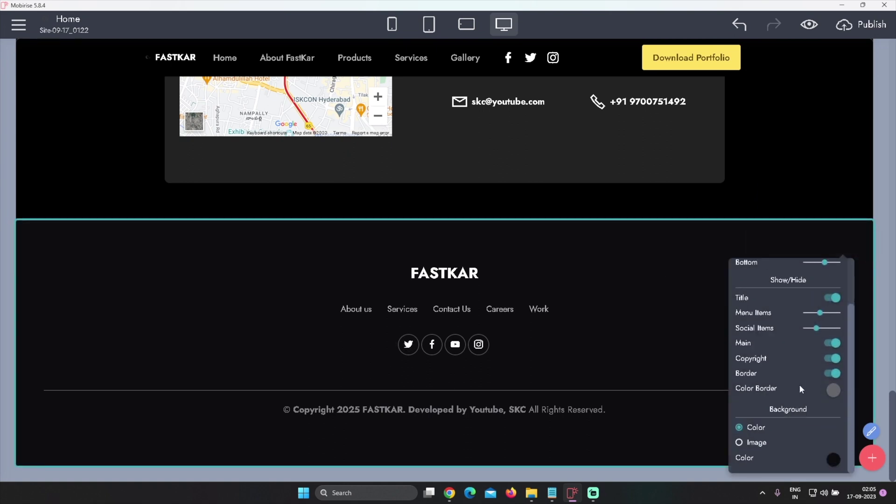
{"action": "left_click", "coordinate": [833, 390]}
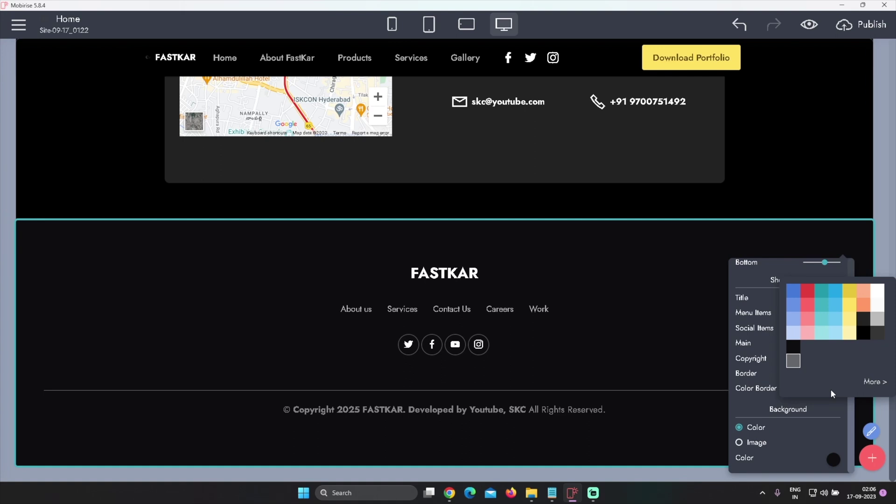
{"action": "left_click", "coordinate": [852, 306]}
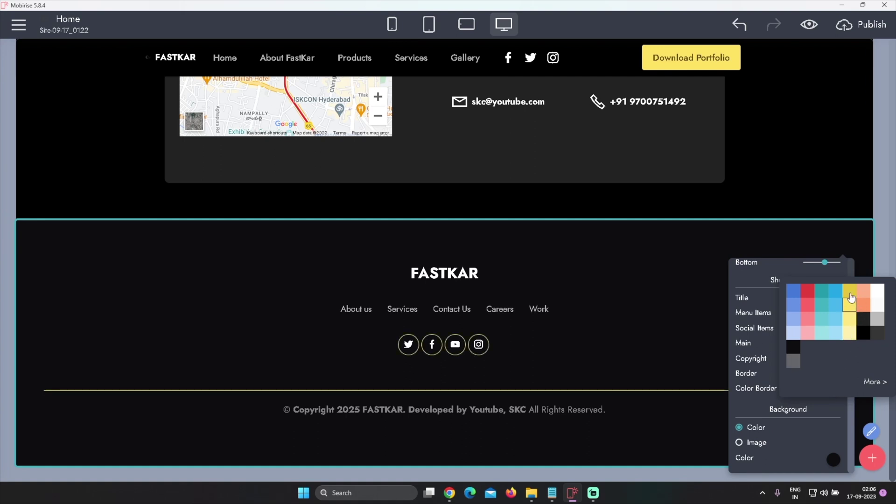
{"action": "left_click", "coordinate": [850, 292]}
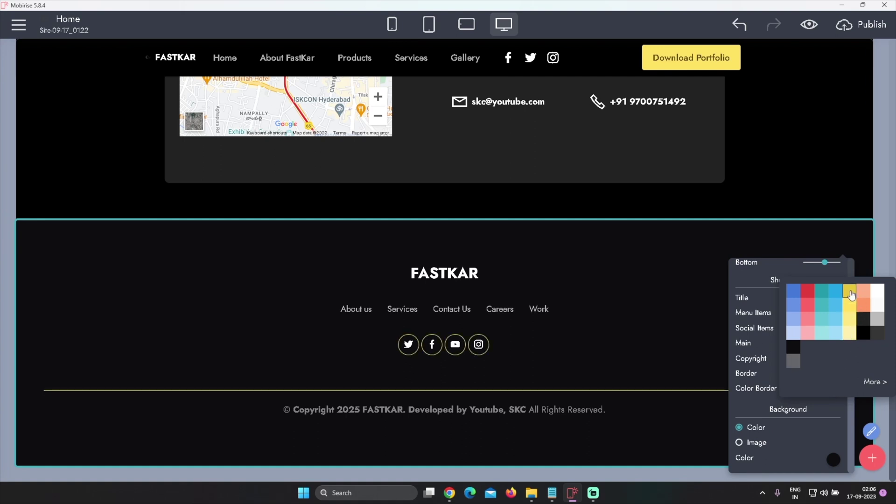
{"action": "left_click", "coordinate": [656, 367]}
{"action": "scroll", "coordinate": [645, 369], "scroll_direction": "up", "scroll_amount": 1}
{"action": "scroll", "coordinate": [687, 387], "scroll_direction": "up", "scroll_amount": 4}
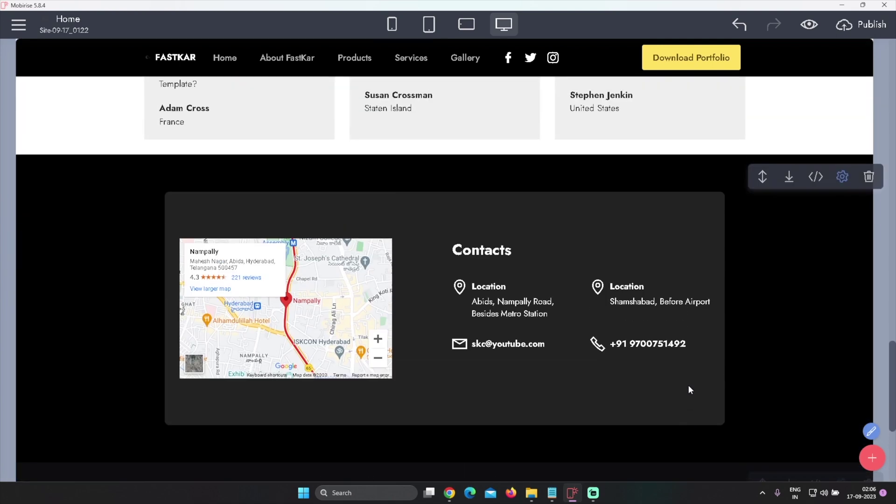
{"action": "scroll", "coordinate": [687, 388], "scroll_direction": "down", "scroll_amount": 5}
Change the footer border to a brighter yellow, then inspect the footer link labels
{"action": "left_click", "coordinate": [839, 243]}
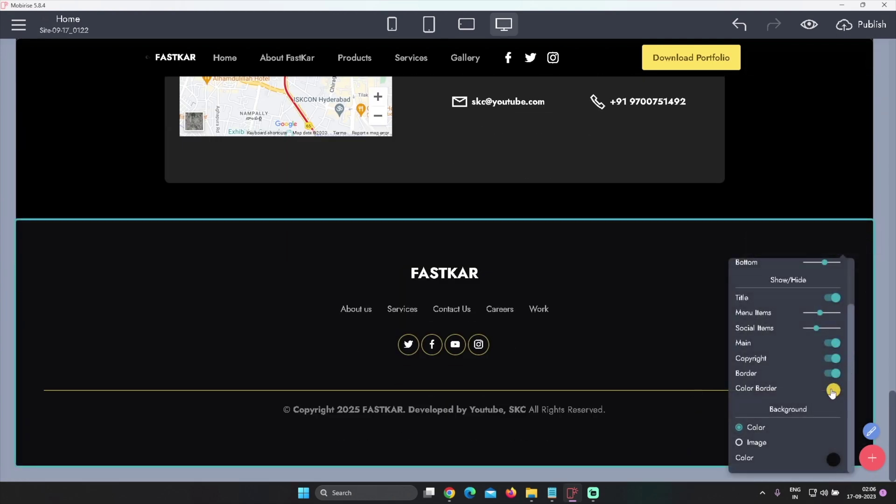
{"action": "left_click", "coordinate": [832, 392]}
{"action": "left_click", "coordinate": [849, 324]}
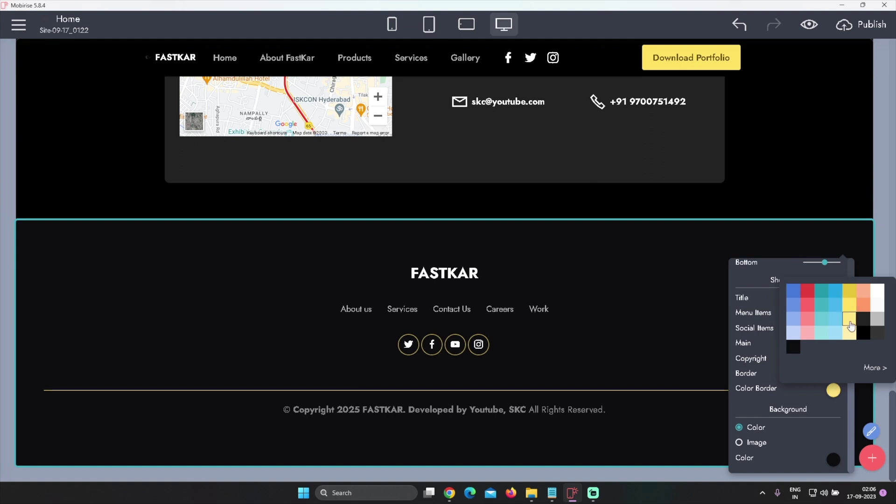
{"action": "left_click", "coordinate": [651, 318]}
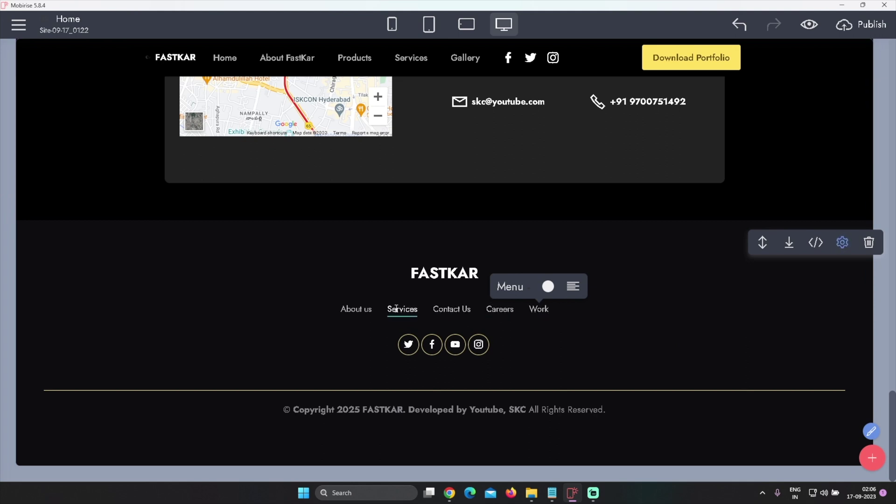
{"action": "left_click_drag", "start_coordinate": [554, 310], "coordinate": [334, 309]}
{"action": "left_click", "coordinate": [691, 358]}
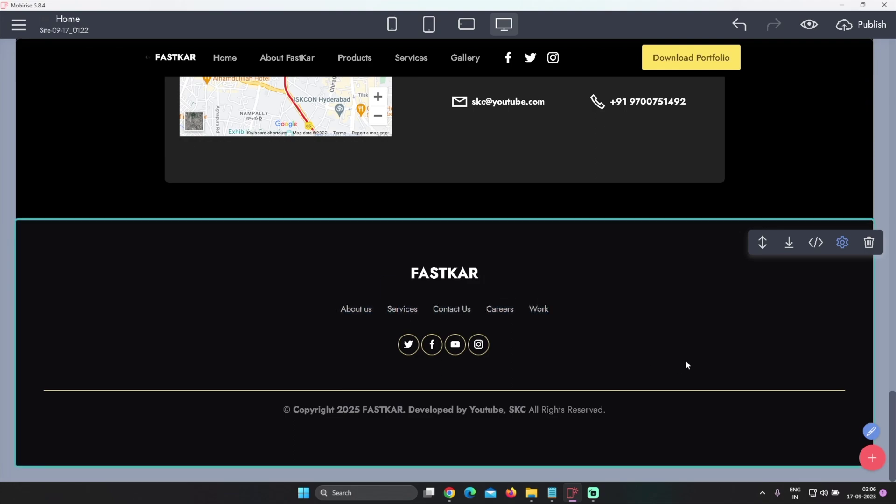
{"action": "scroll", "coordinate": [686, 362], "scroll_direction": "up", "scroll_amount": 20}
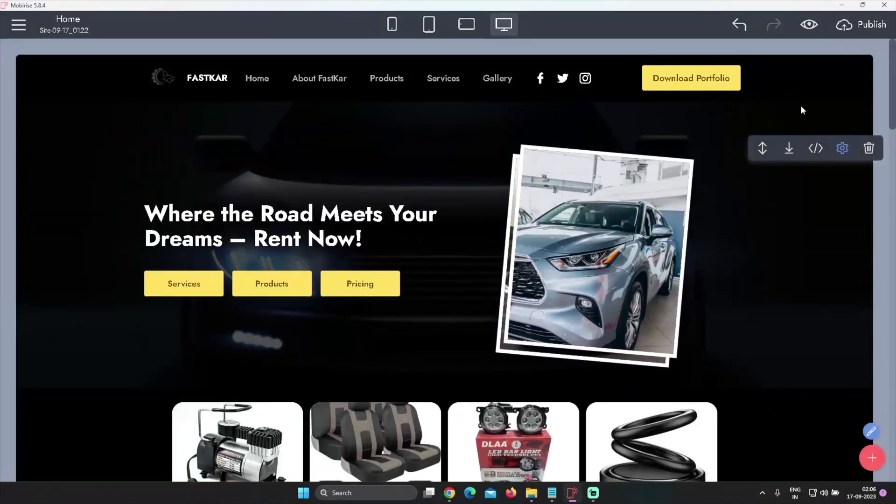
Publish to a local drive folder, browsing to Desktop > Car Accessories Website
{"action": "left_click", "coordinate": [860, 27]}
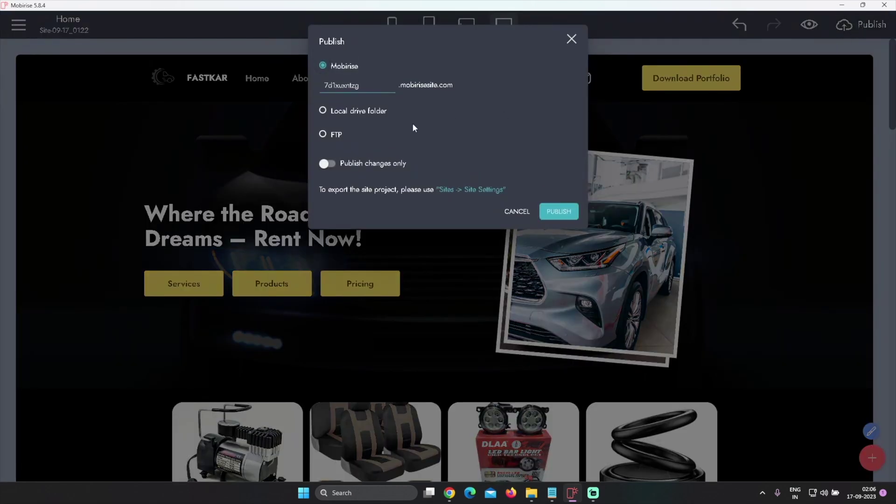
{"action": "left_click", "coordinate": [359, 112]}
{"action": "left_click", "coordinate": [555, 112]}
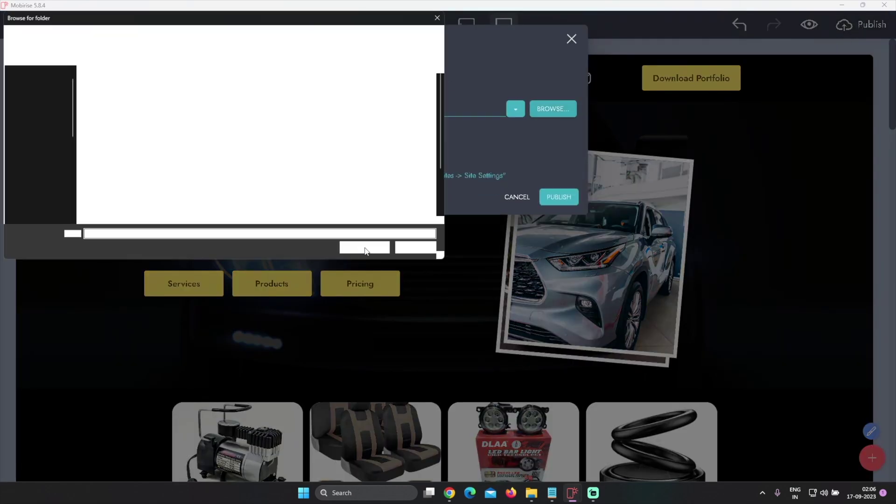
{"action": "left_click", "coordinate": [39, 102]}
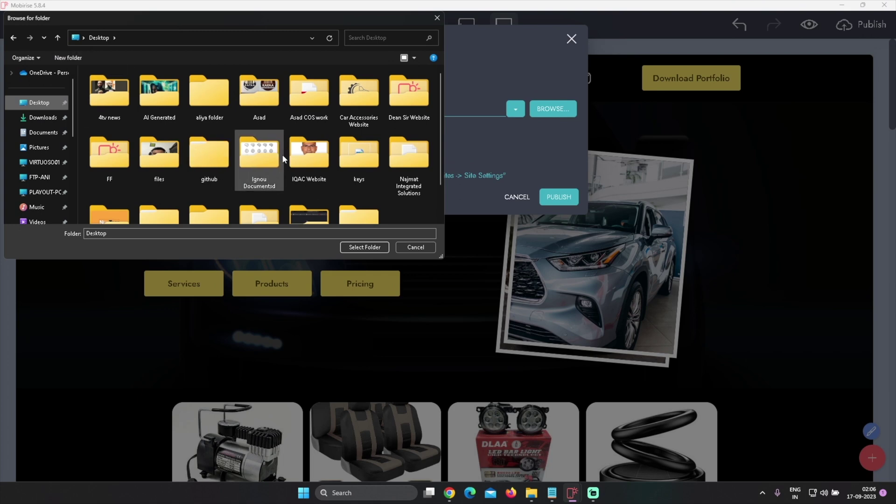
{"action": "double_click", "coordinate": [369, 95]}
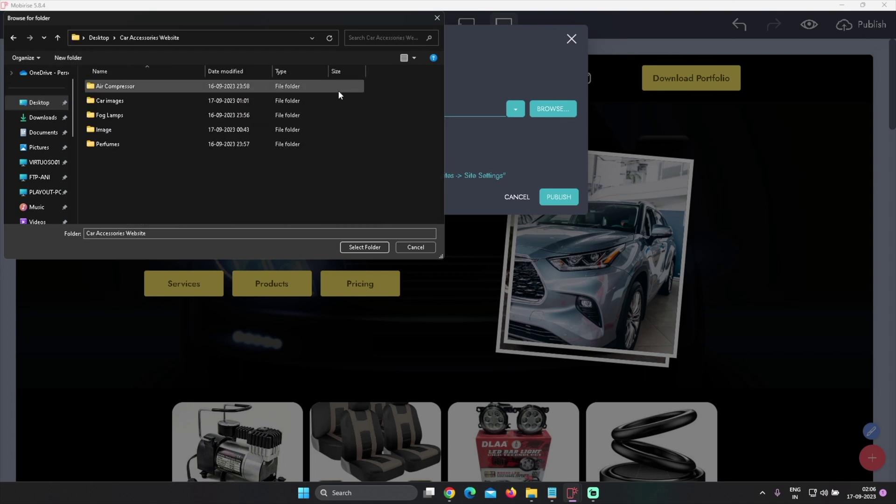
Create a 'Website' folder there, select it as destination, and publish the site
{"action": "key", "text": "ctrl+shift+n"}
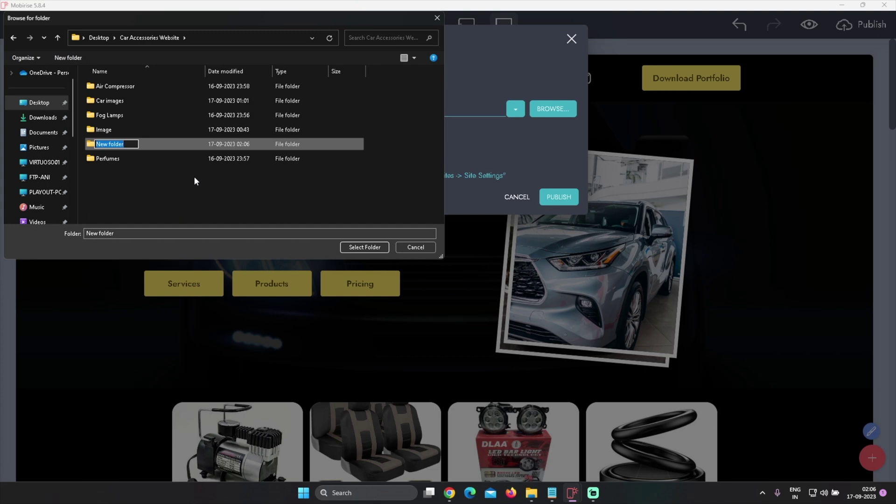
{"action": "type", "text": "Website"}
{"action": "key", "text": "Return"}
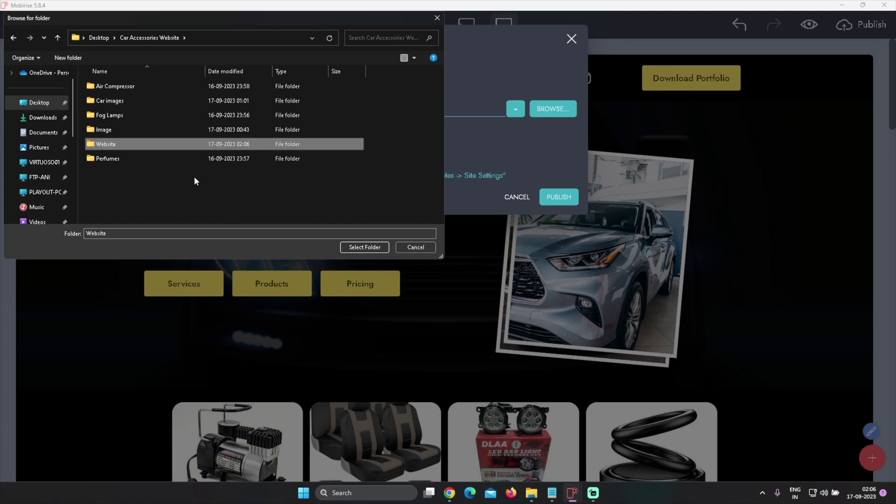
{"action": "double_click", "coordinate": [120, 144]}
{"action": "left_click", "coordinate": [360, 248]}
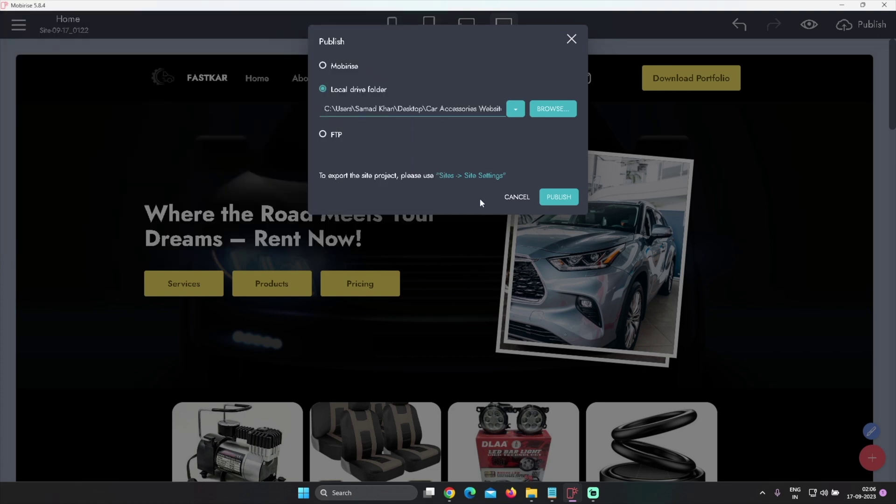
{"action": "left_click", "coordinate": [569, 200]}
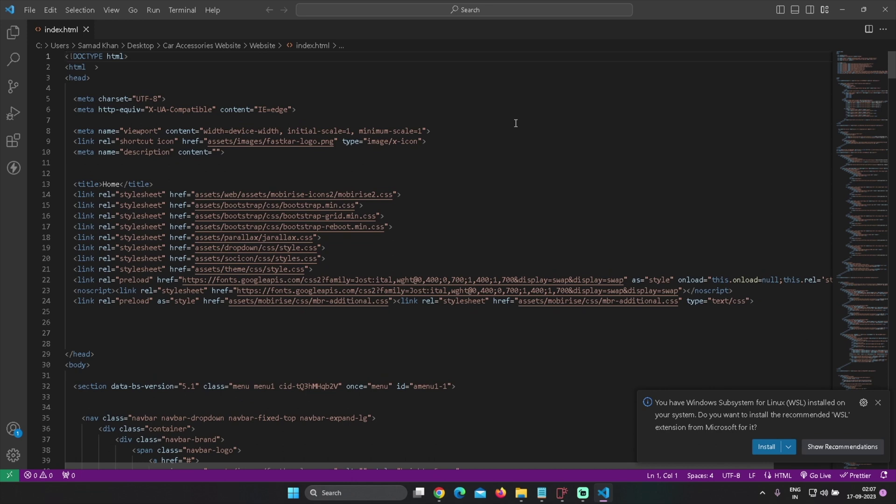
Run index.html with Start Debugging using the Web App (Chrome) debugger
{"action": "left_click", "coordinate": [153, 10]}
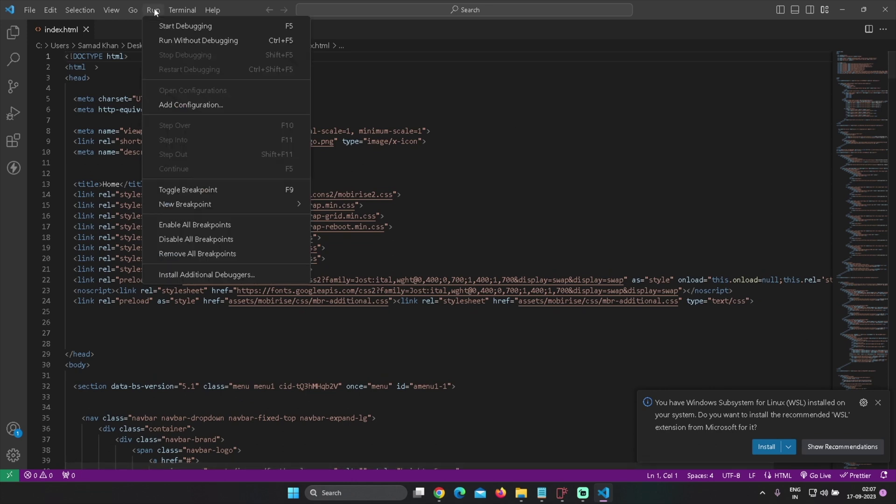
{"action": "left_click", "coordinate": [168, 26]}
{"action": "left_click", "coordinate": [320, 36]}
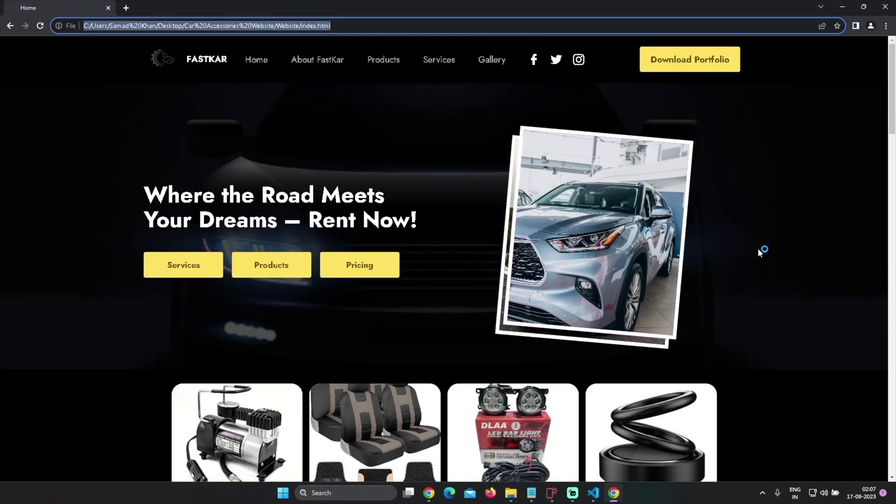
{"action": "scroll", "coordinate": [758, 249], "scroll_direction": "down", "scroll_amount": 6}
{"action": "scroll", "coordinate": [774, 261], "scroll_direction": "down", "scroll_amount": 15}
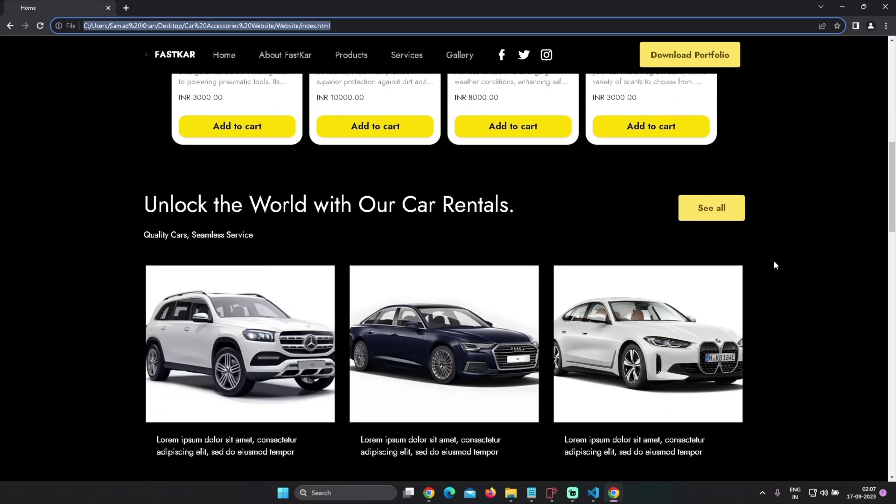
{"action": "scroll", "coordinate": [793, 273], "scroll_direction": "down", "scroll_amount": 3}
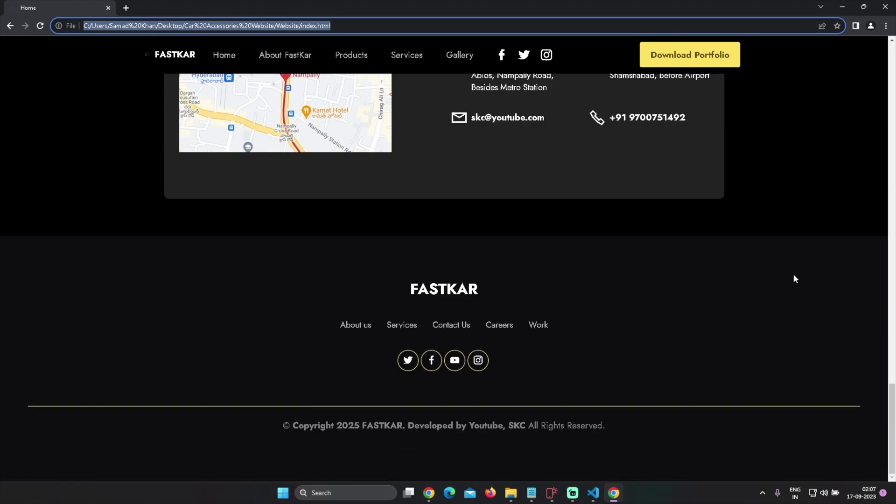
{"action": "scroll", "coordinate": [793, 273], "scroll_direction": "up", "scroll_amount": 18}
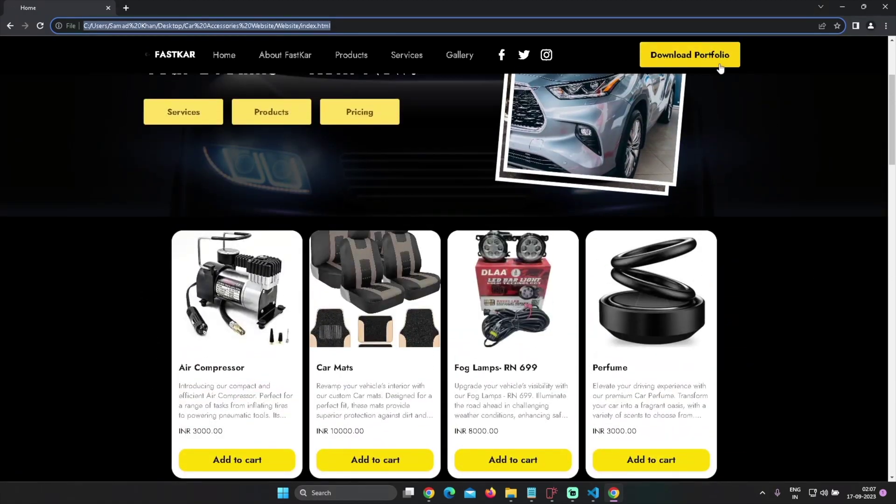
{"action": "scroll", "coordinate": [794, 326], "scroll_direction": "up", "scroll_amount": 3}
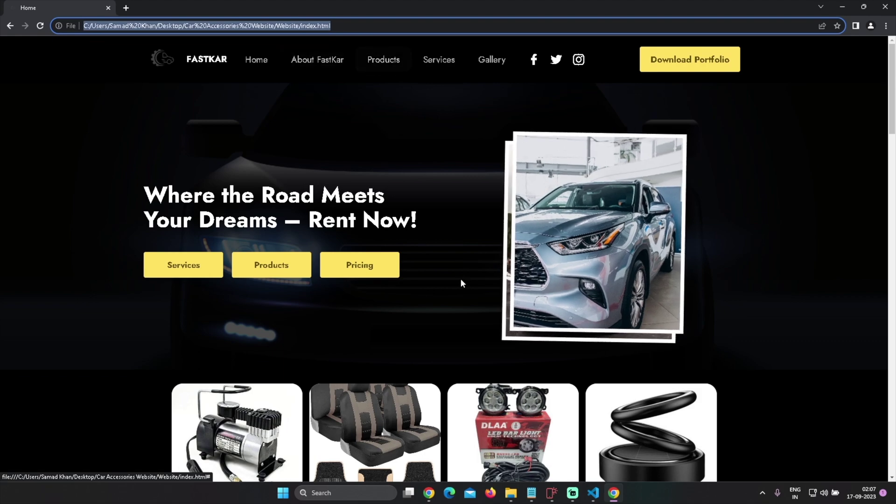
{"action": "scroll", "coordinate": [460, 278], "scroll_direction": "down", "scroll_amount": 5}
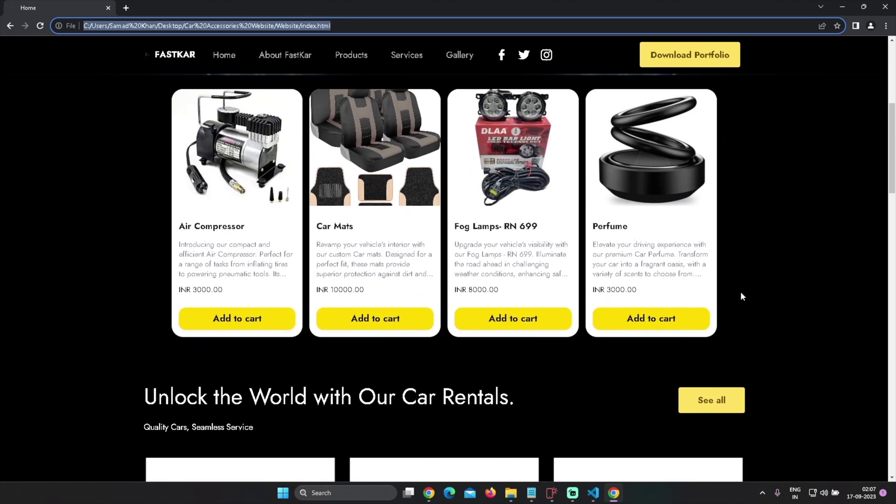
{"action": "scroll", "coordinate": [764, 311], "scroll_direction": "down", "scroll_amount": 20}
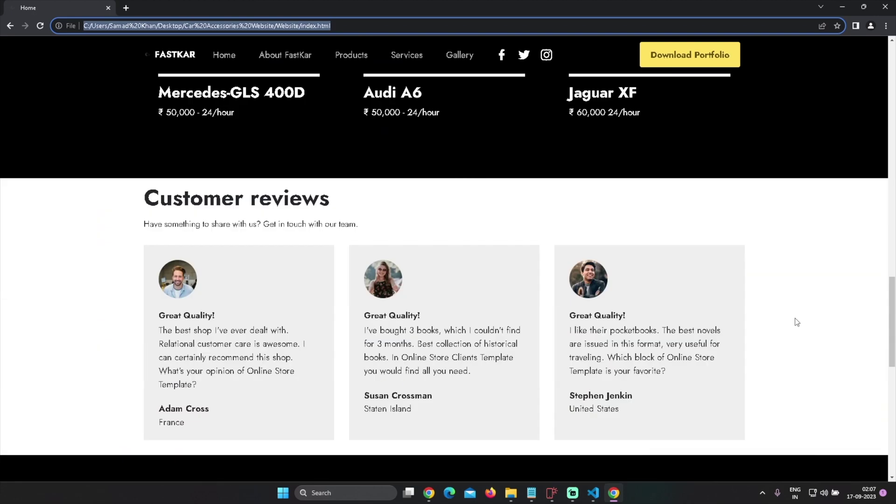
{"action": "scroll", "coordinate": [796, 322], "scroll_direction": "down", "scroll_amount": 2}
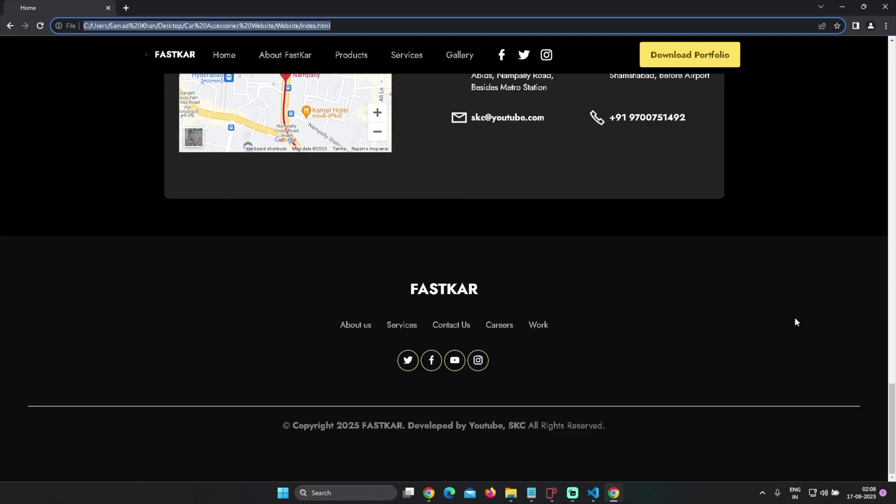
{"action": "scroll", "coordinate": [792, 325], "scroll_direction": "up", "scroll_amount": 8}
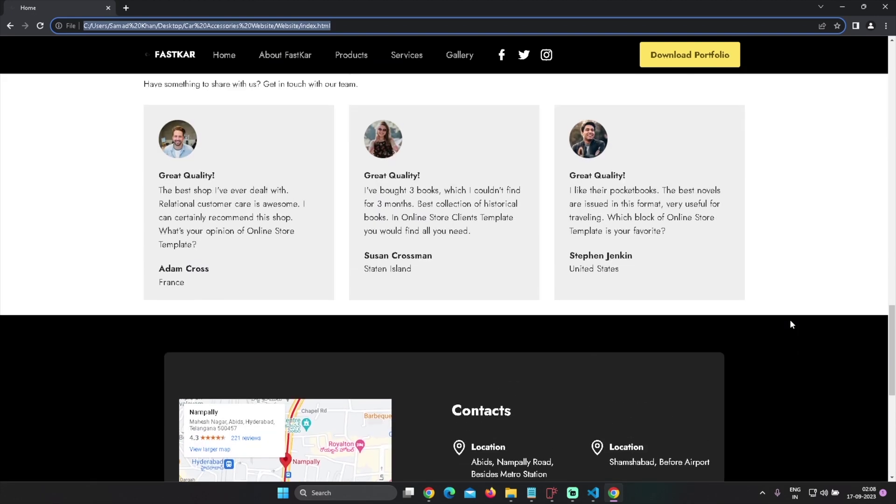
{"action": "scroll", "coordinate": [791, 324], "scroll_direction": "down", "scroll_amount": 3}
{"action": "scroll", "coordinate": [792, 324], "scroll_direction": "up", "scroll_amount": 20}
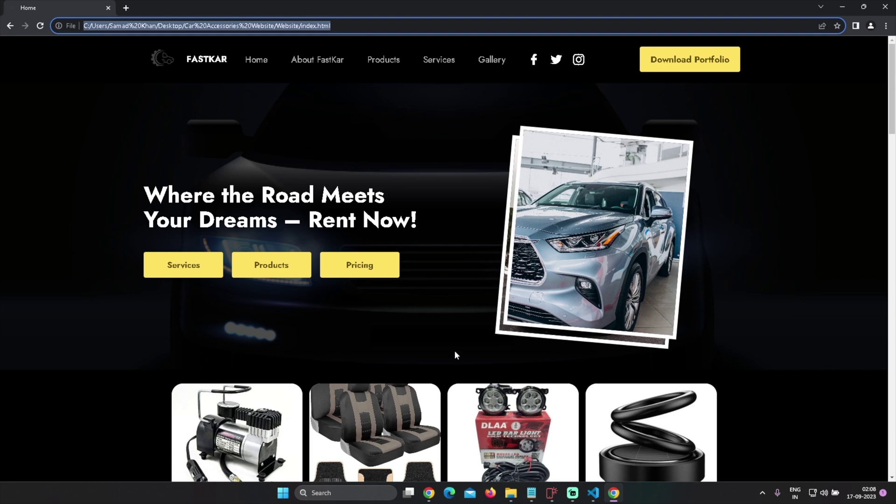
Open the Home page settings and append '| Fastkar PVT LTD' to its page title
{"action": "left_click", "coordinate": [554, 498]}
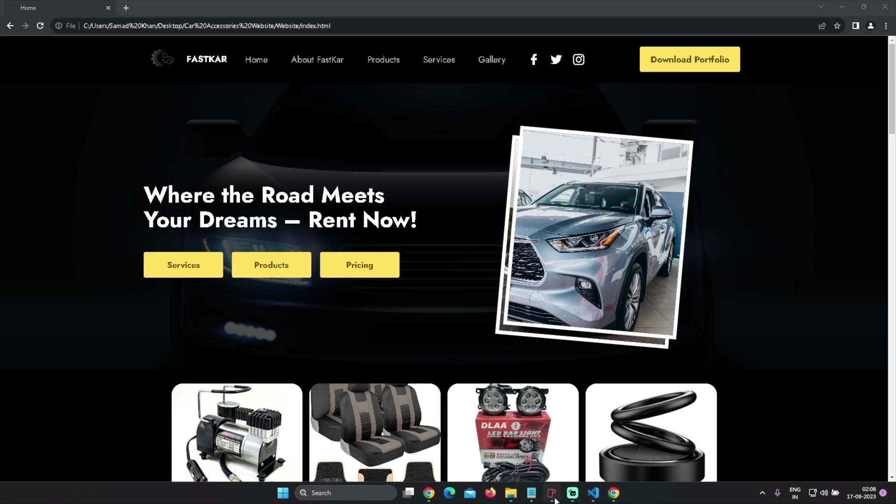
{"action": "left_click", "coordinate": [19, 25]}
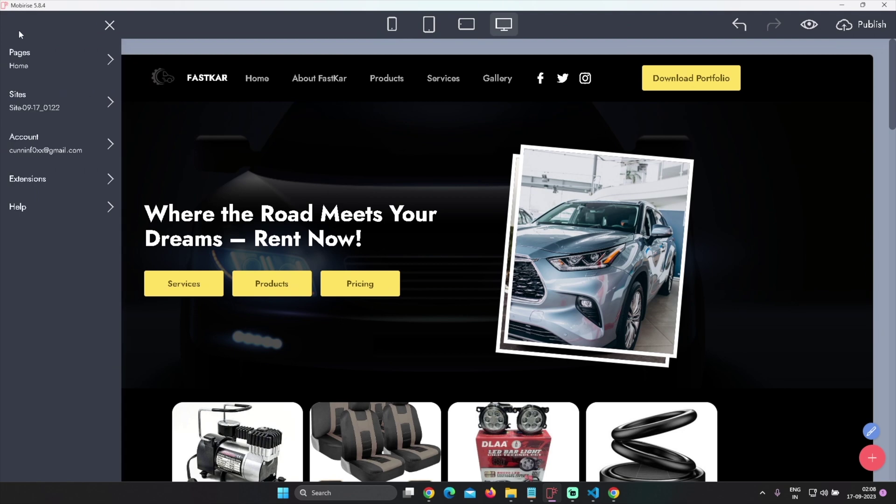
{"action": "left_click", "coordinate": [72, 60]}
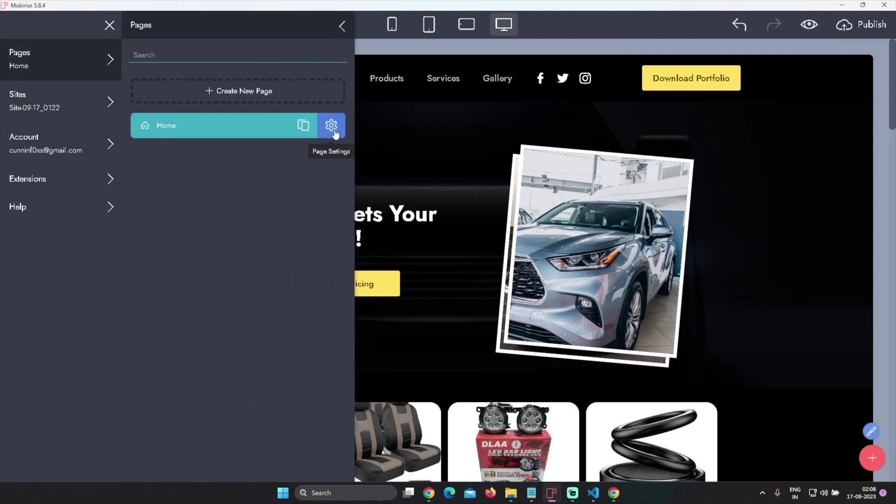
{"action": "left_click", "coordinate": [334, 131]}
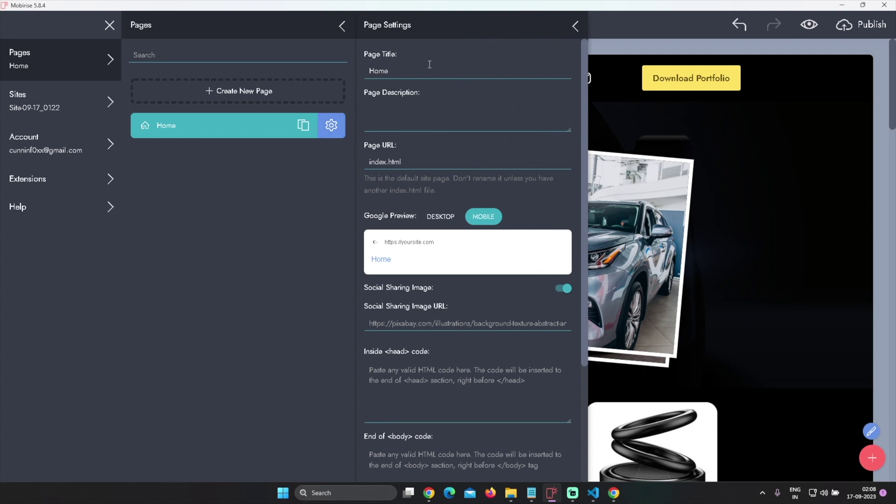
{"action": "left_click", "coordinate": [425, 69]}
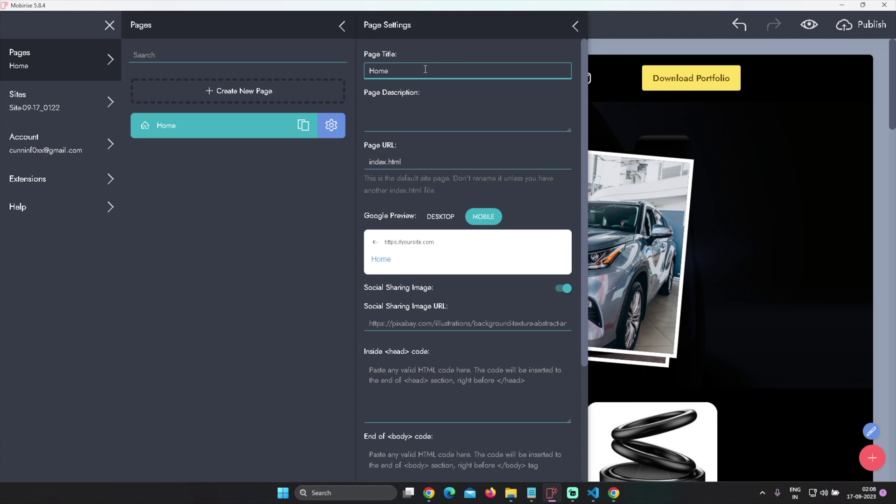
{"action": "type", "text": "| Fastkar PVT LTD"}
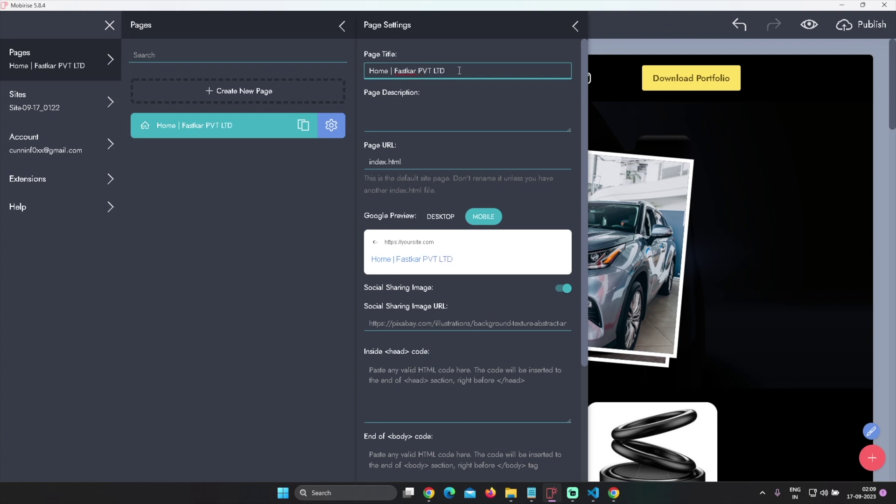
Copy 'Fastkar PVT LTD' into the Page Description and view the desktop search preview
{"action": "key", "text": "ctrl+a"}
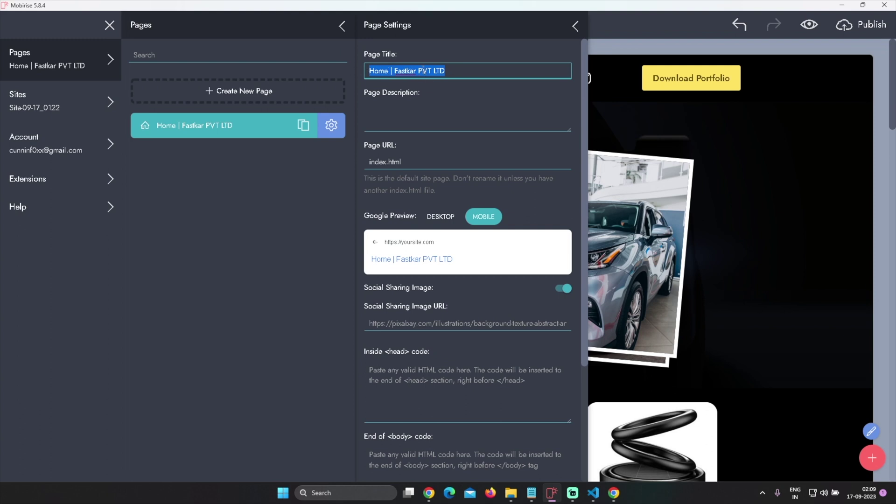
{"action": "left_click_drag", "start_coordinate": [449, 70], "coordinate": [396, 71]}
{"action": "key", "text": "ctrl+c"}
{"action": "left_click", "coordinate": [443, 129]}
{"action": "key", "text": "ctrl+v"}
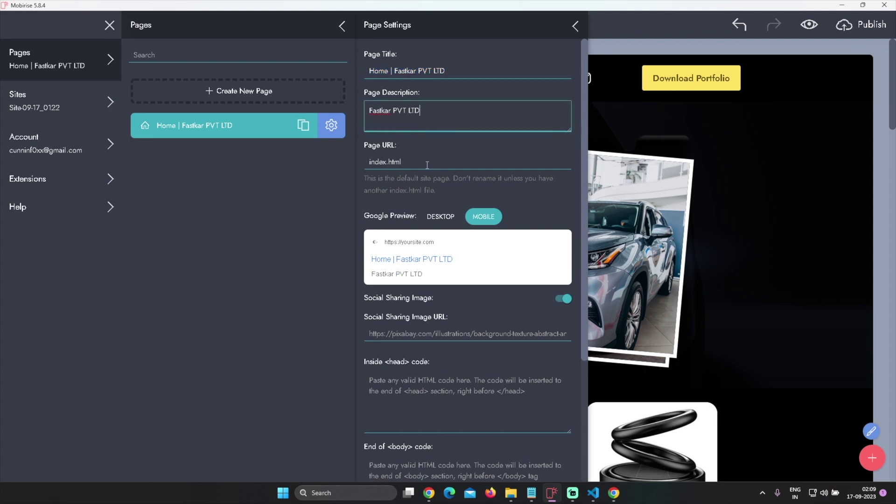
{"action": "scroll", "coordinate": [489, 210], "scroll_direction": "down", "scroll_amount": 1}
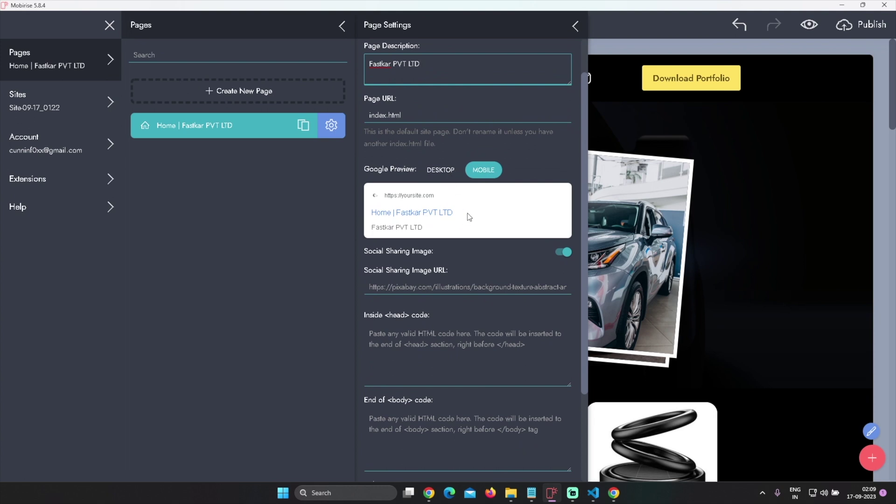
{"action": "left_click", "coordinate": [443, 172]}
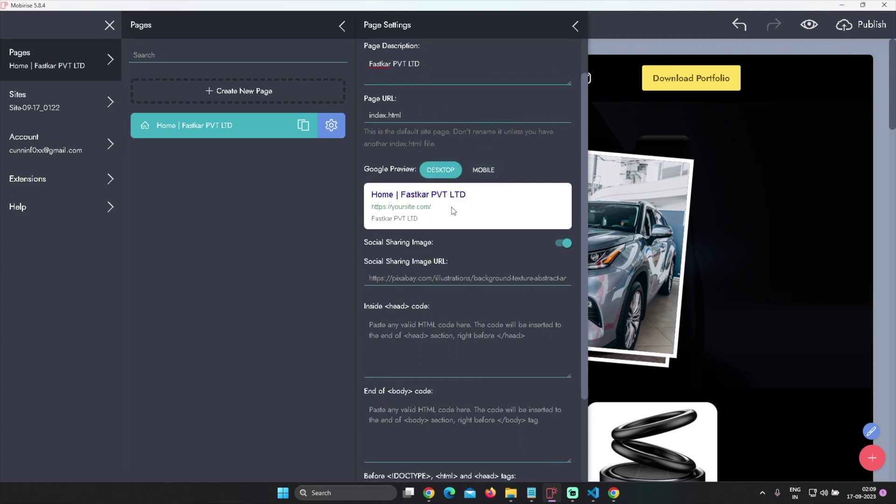
{"action": "scroll", "coordinate": [502, 244], "scroll_direction": "down", "scroll_amount": 1}
{"action": "scroll", "coordinate": [502, 247], "scroll_direction": "down", "scroll_amount": 2}
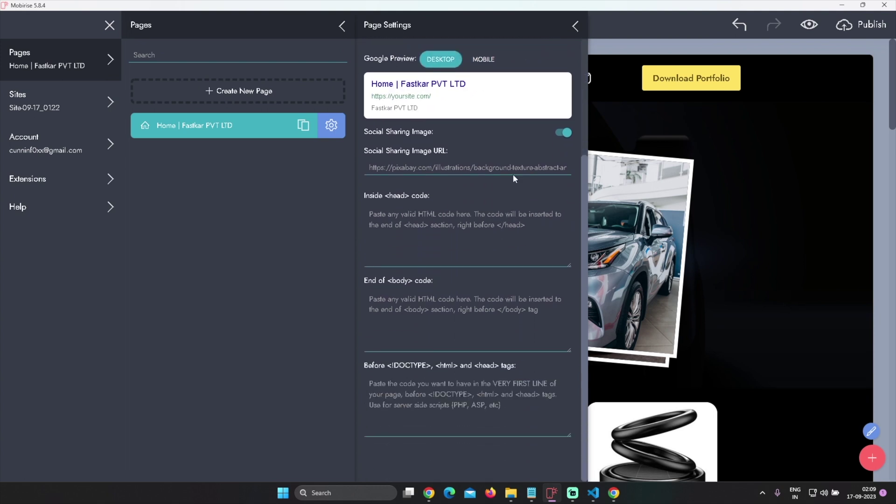